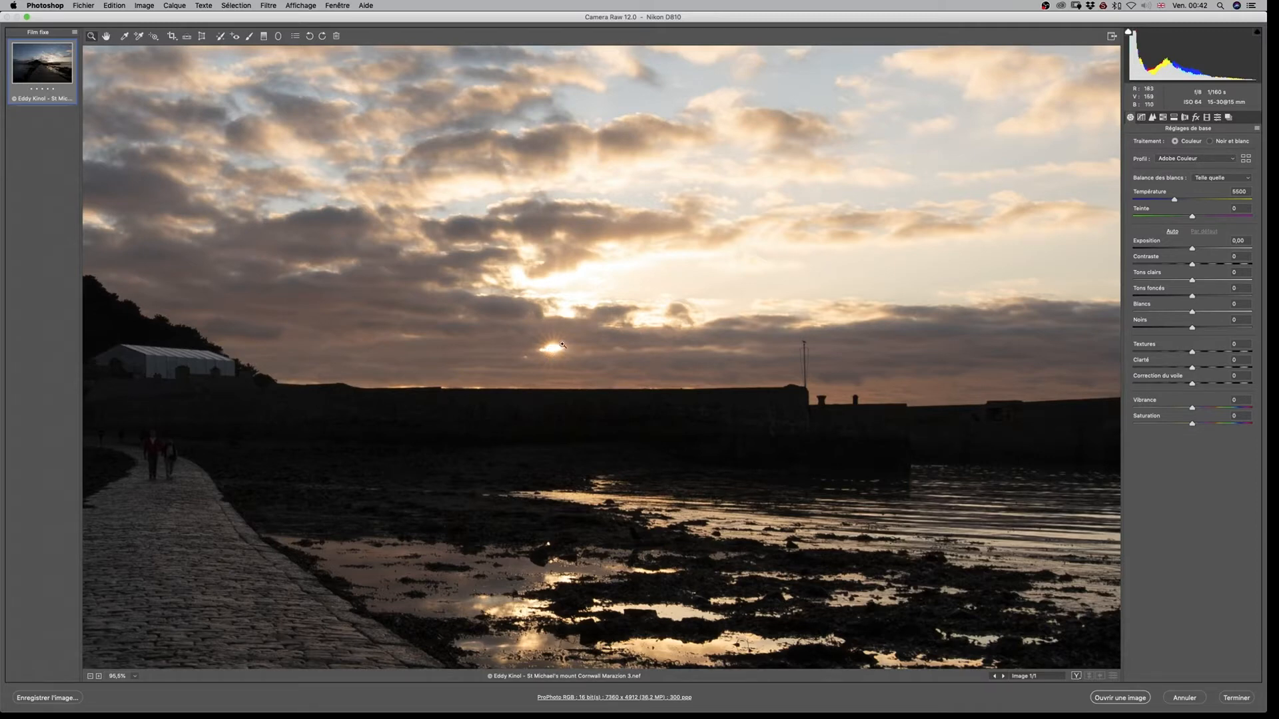
Turn on chromatic aberration removal and lens profile correction for the raw photo
key(super+0)
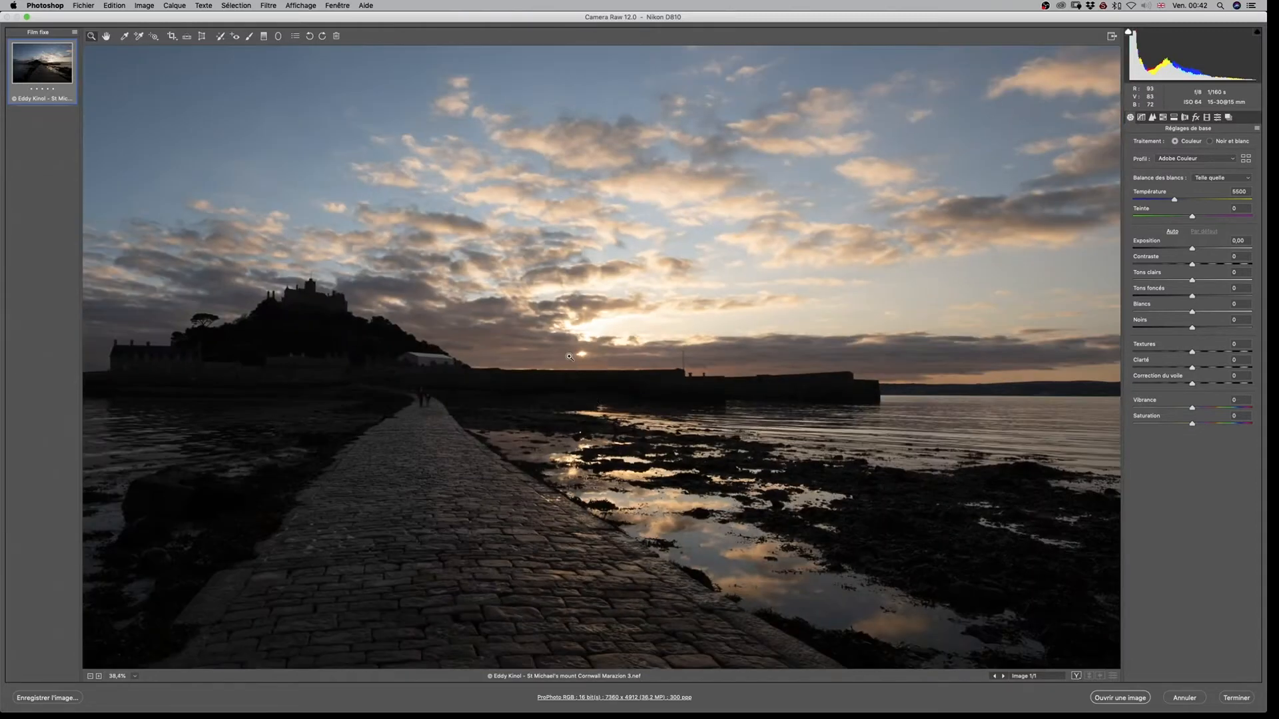
drag(657, 373, 594, 337)
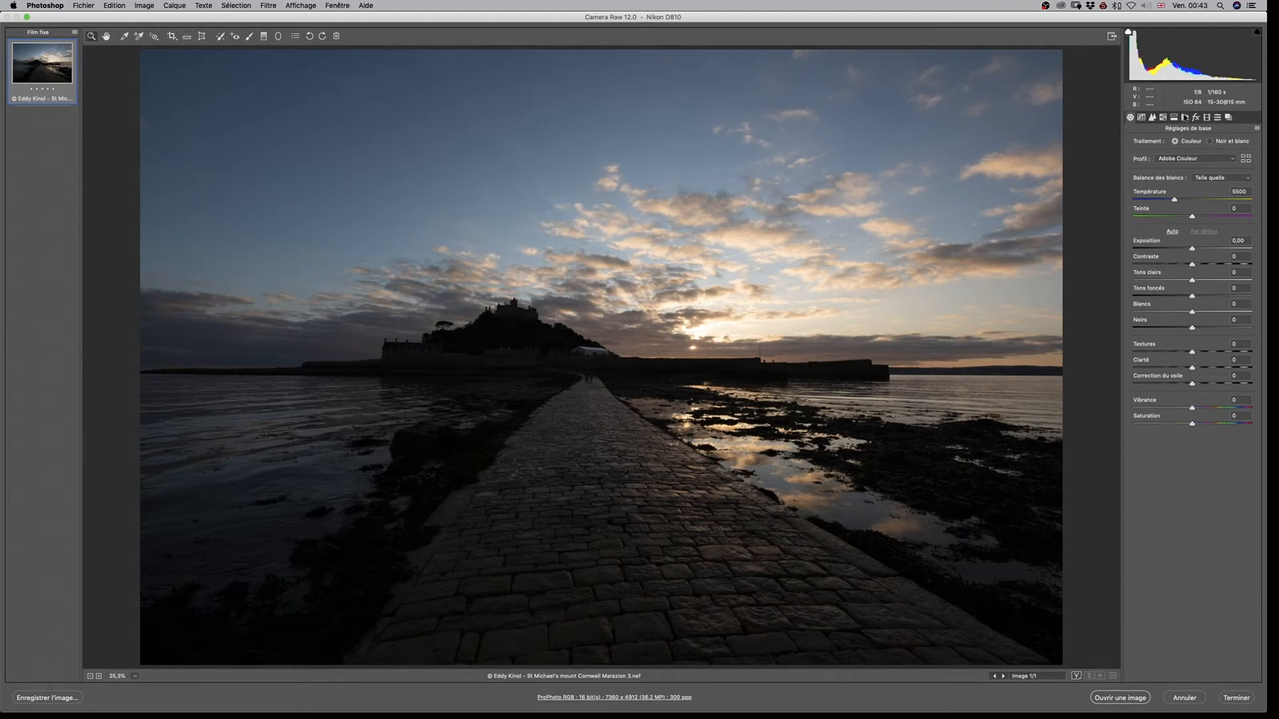
click(1186, 117)
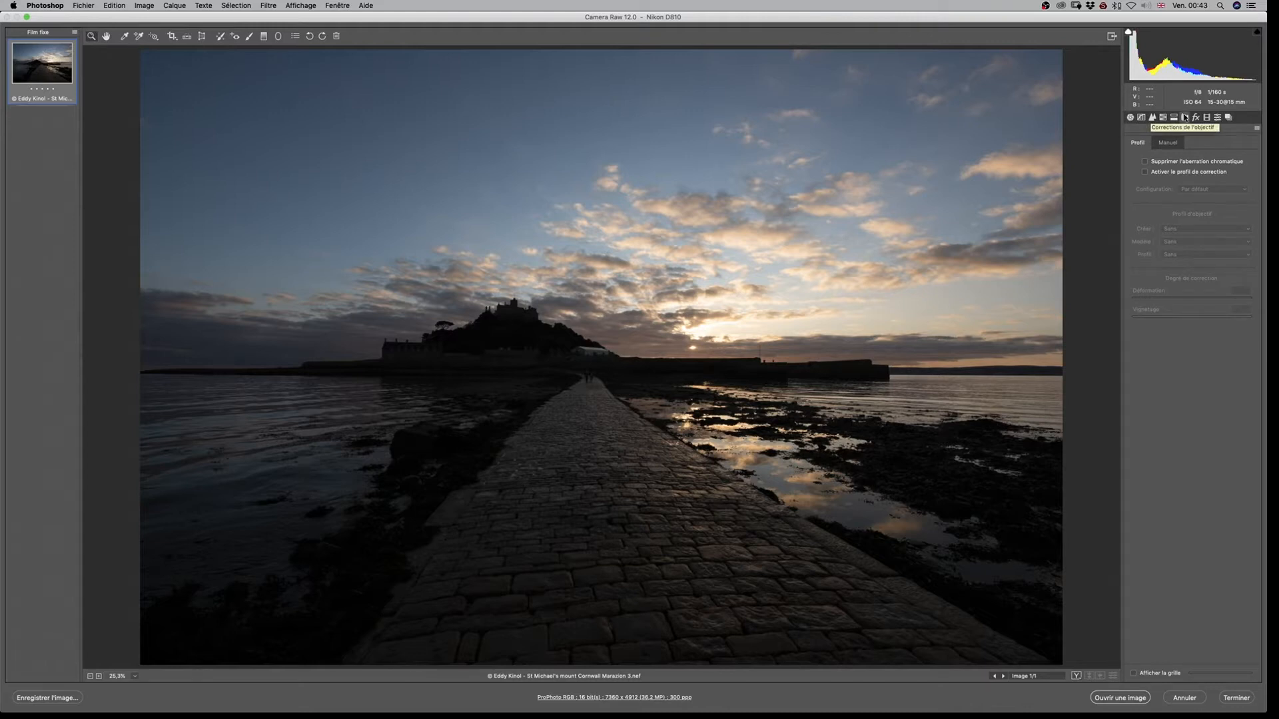
click(1145, 161)
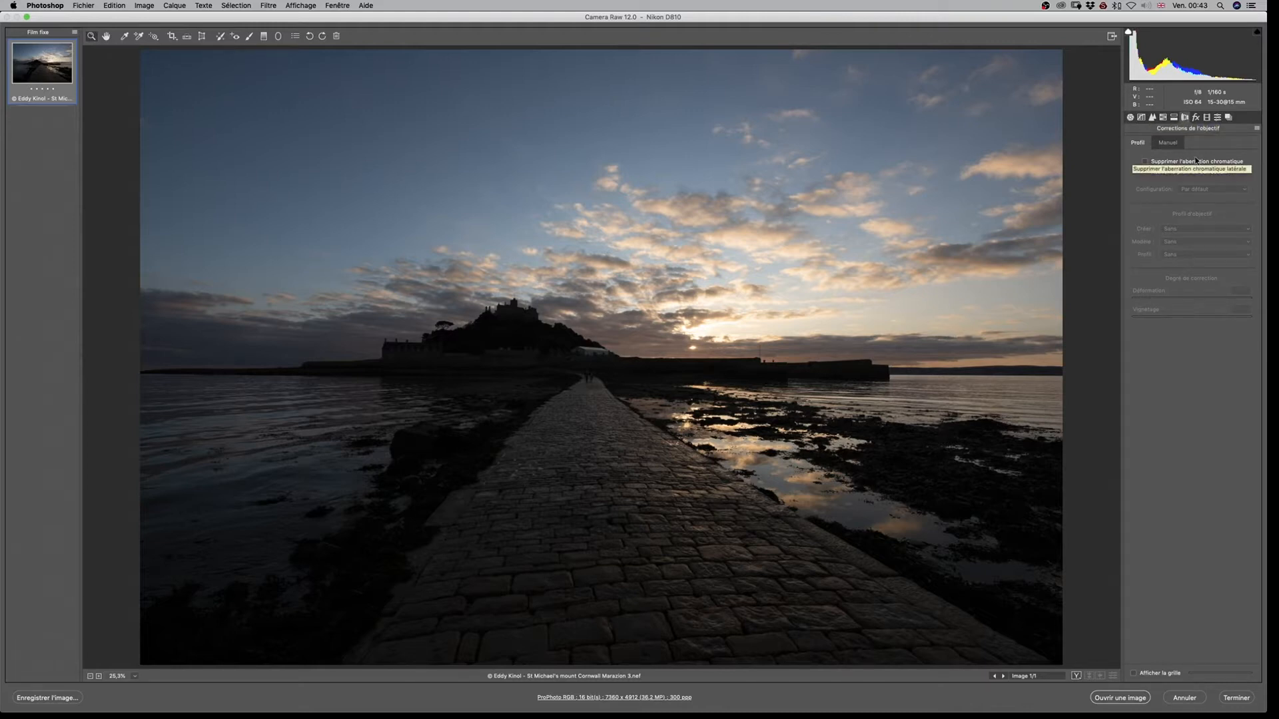
click(1160, 175)
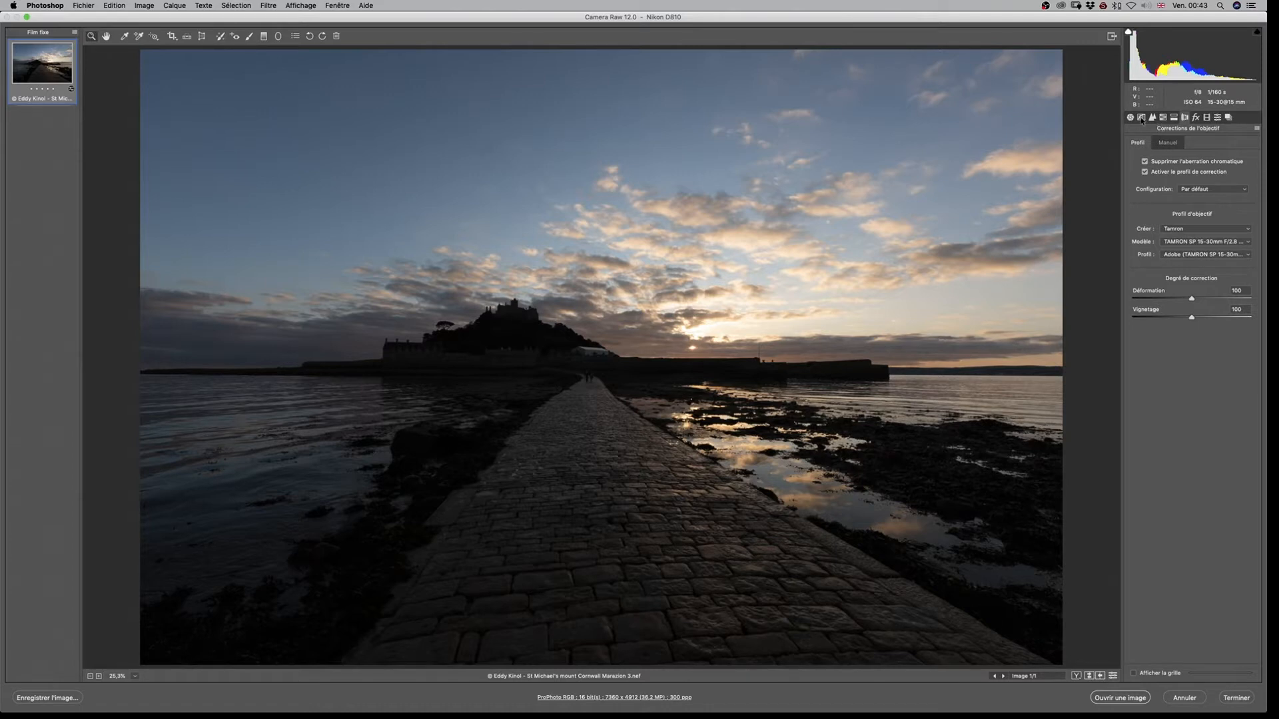
Change the raw profile to the camera's flat rendering, Appareil photo Plat
click(1130, 117)
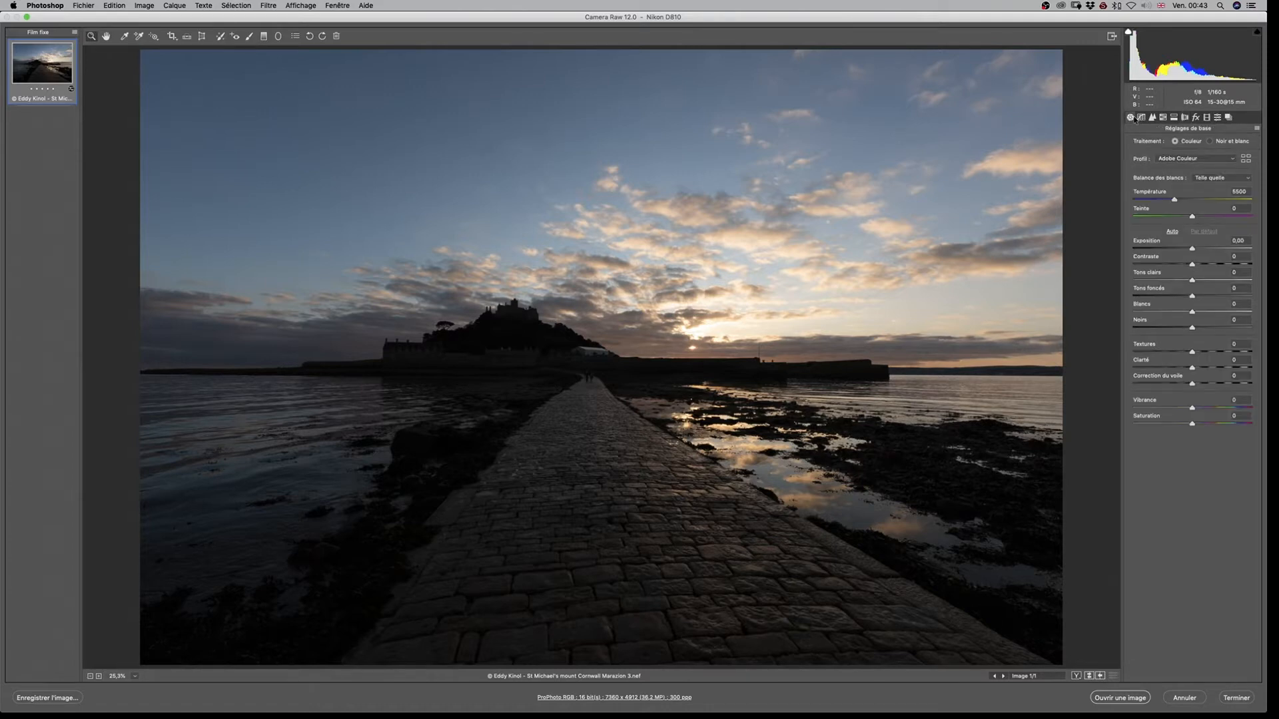
click(1246, 160)
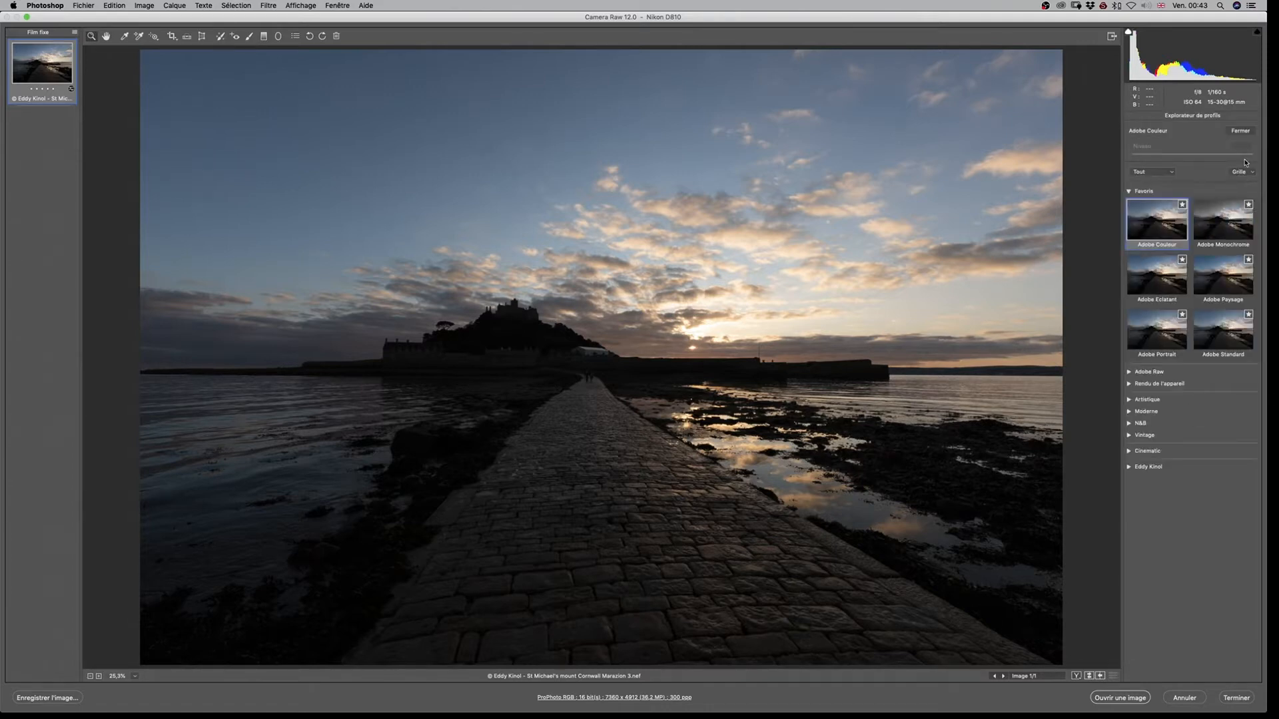
click(1126, 385)
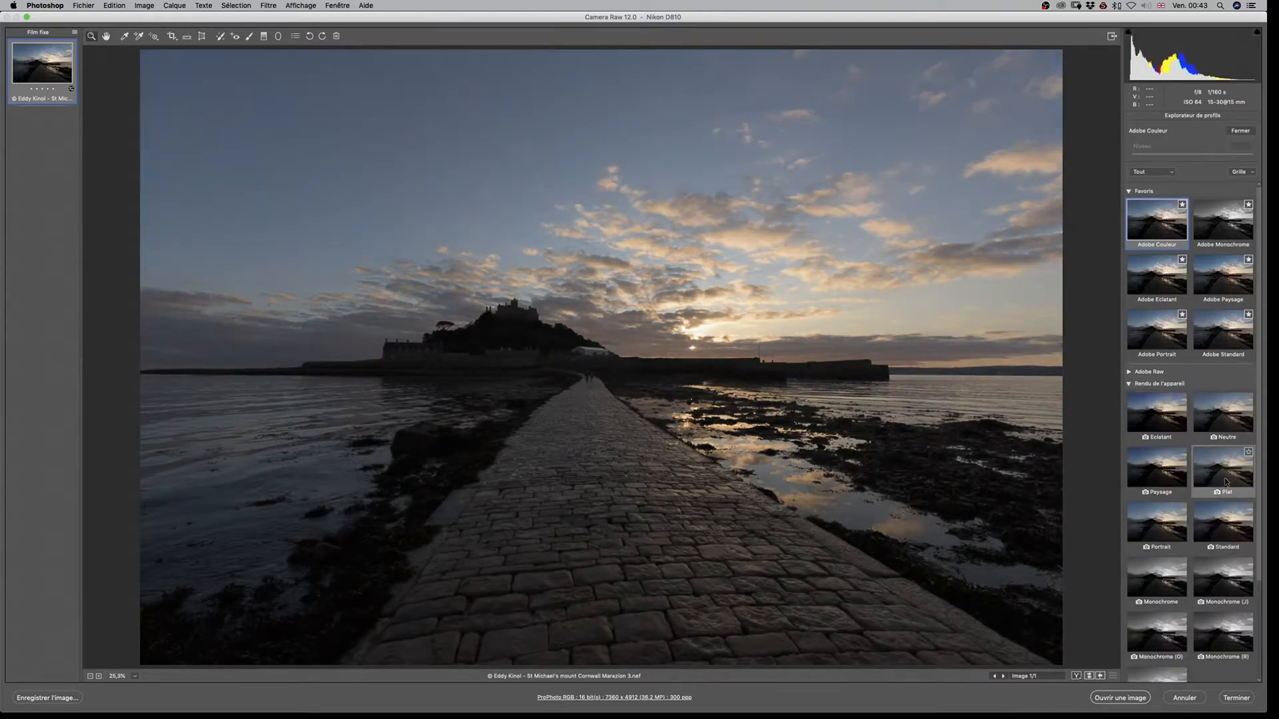
click(1226, 481)
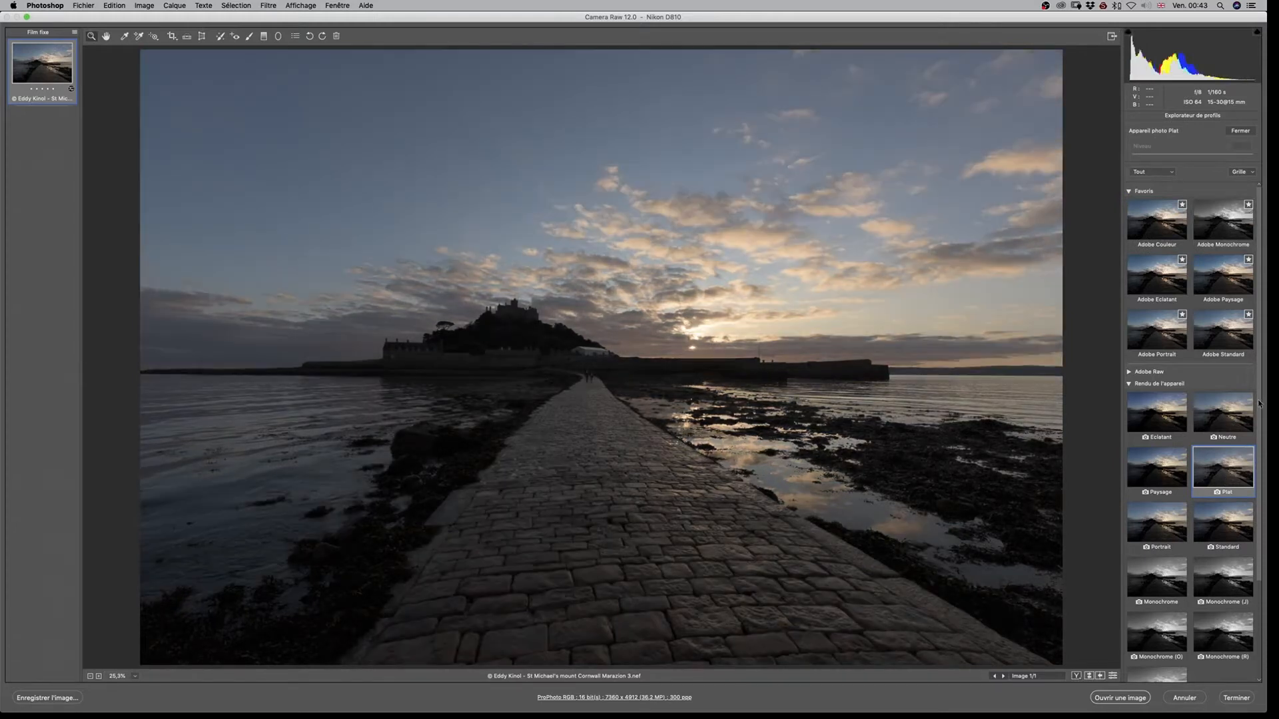
click(1240, 130)
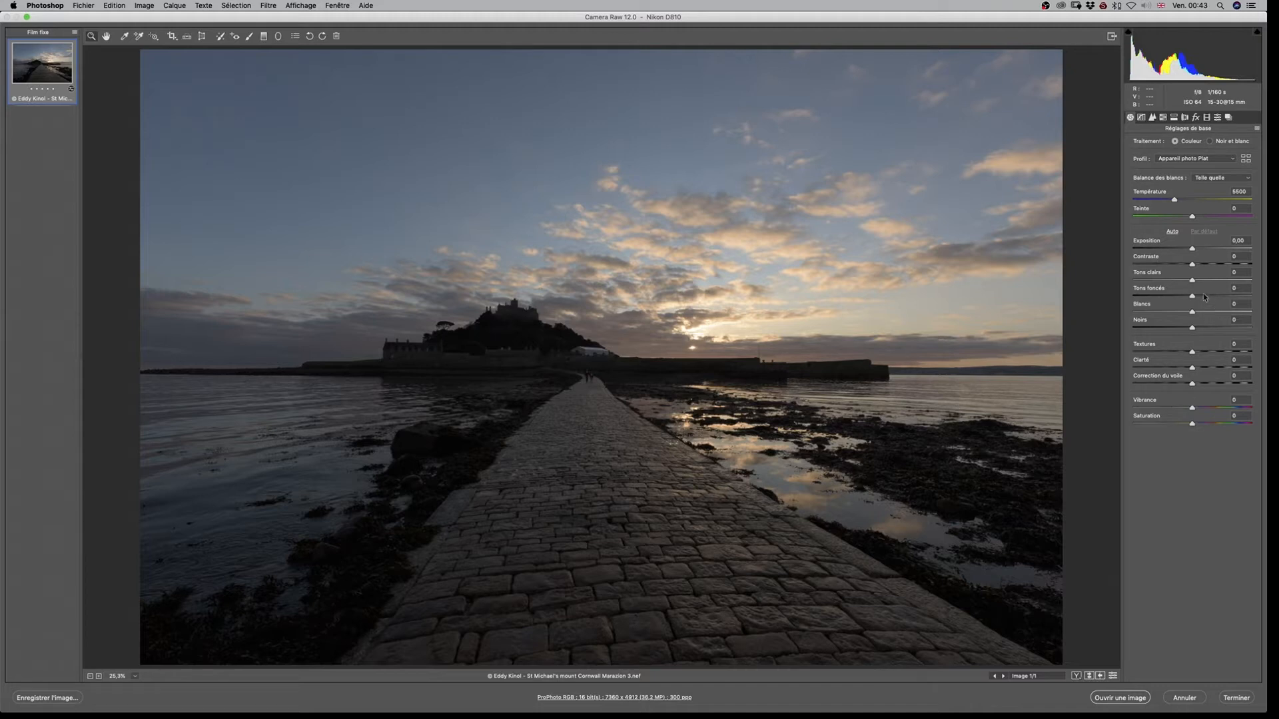
Set Contraste to -29, Tons clairs to -62 and Tons foncés to +44 in the basic adjustments
drag(1193, 265, 1174, 265)
drag(1193, 280, 1221, 296)
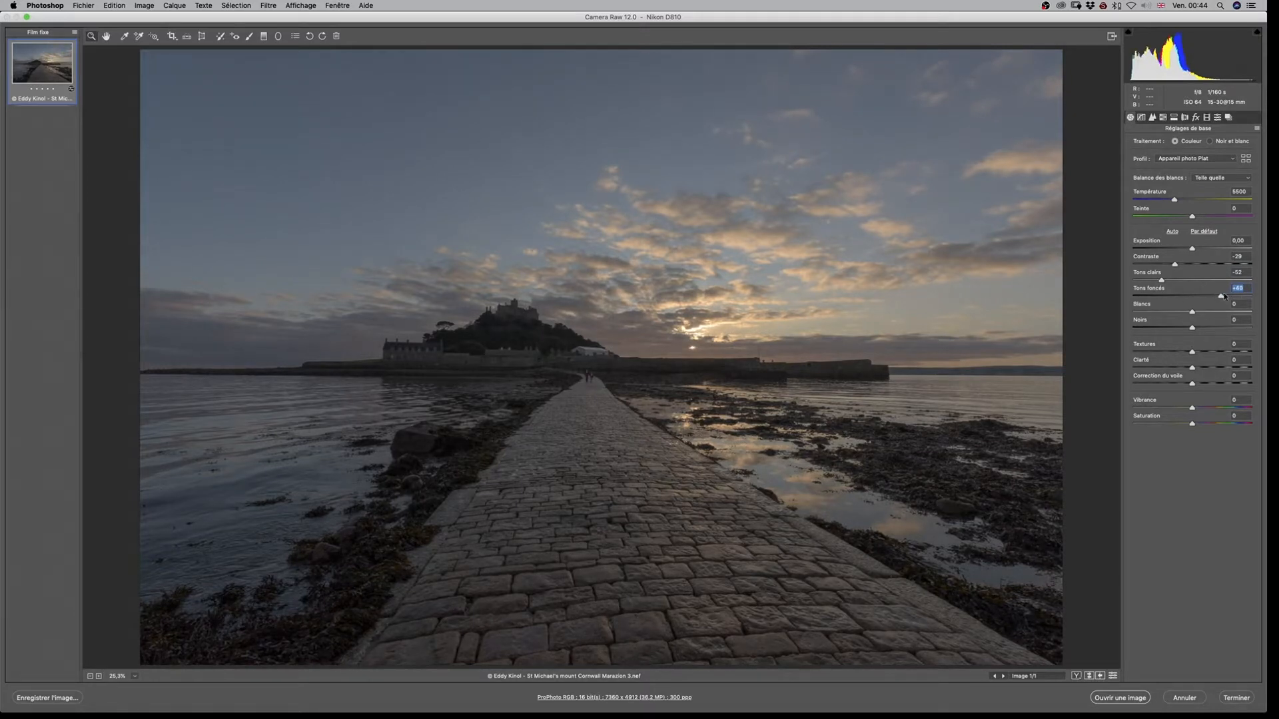
drag(1223, 297, 1220, 297)
Straighten the photo along the sea horizon beyond the end of the harbour wall
click(187, 36)
drag(892, 375, 1065, 380)
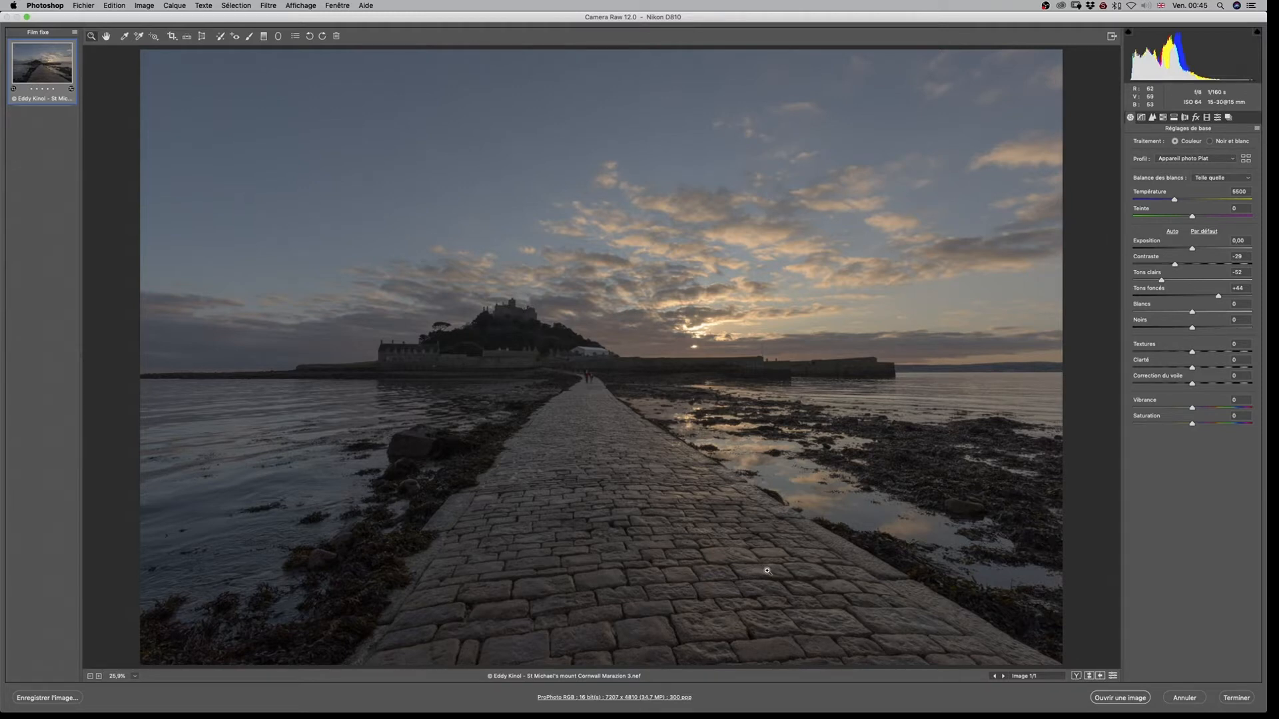
Check the workflow options and accept ProPhoto RGB at 16 bits/couche as the output format
click(672, 699)
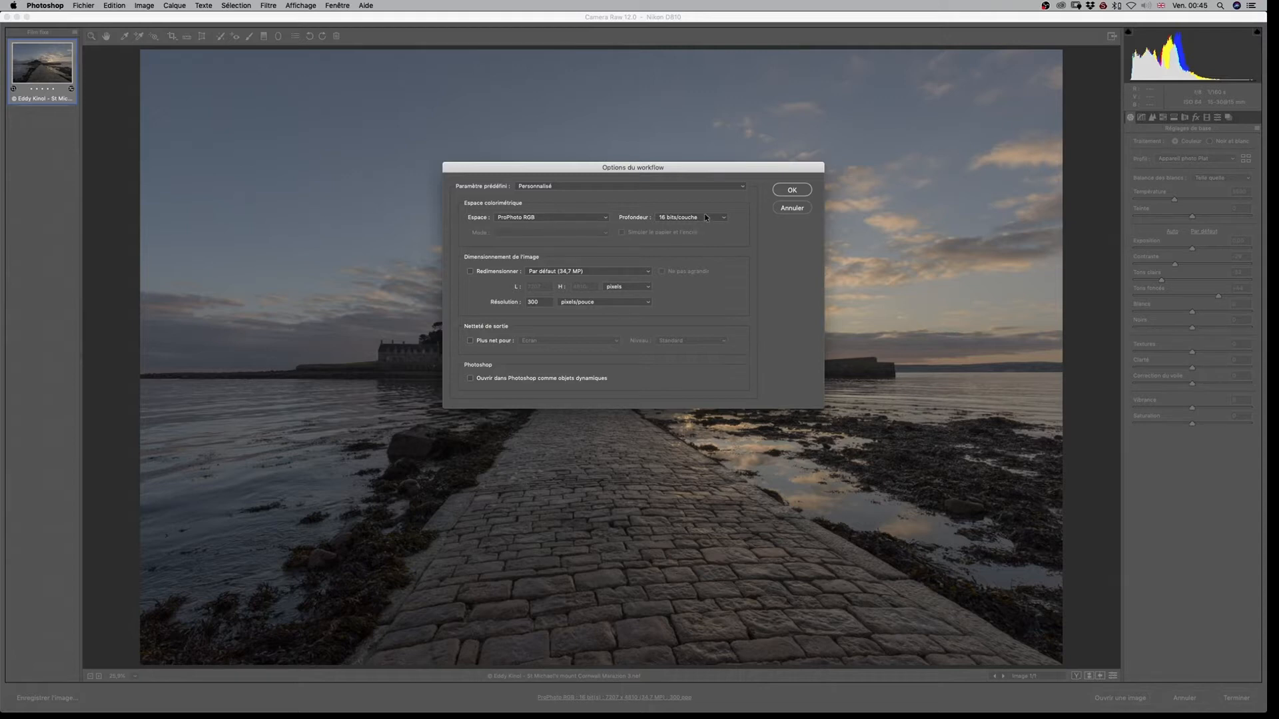
click(660, 220)
click(686, 218)
click(792, 190)
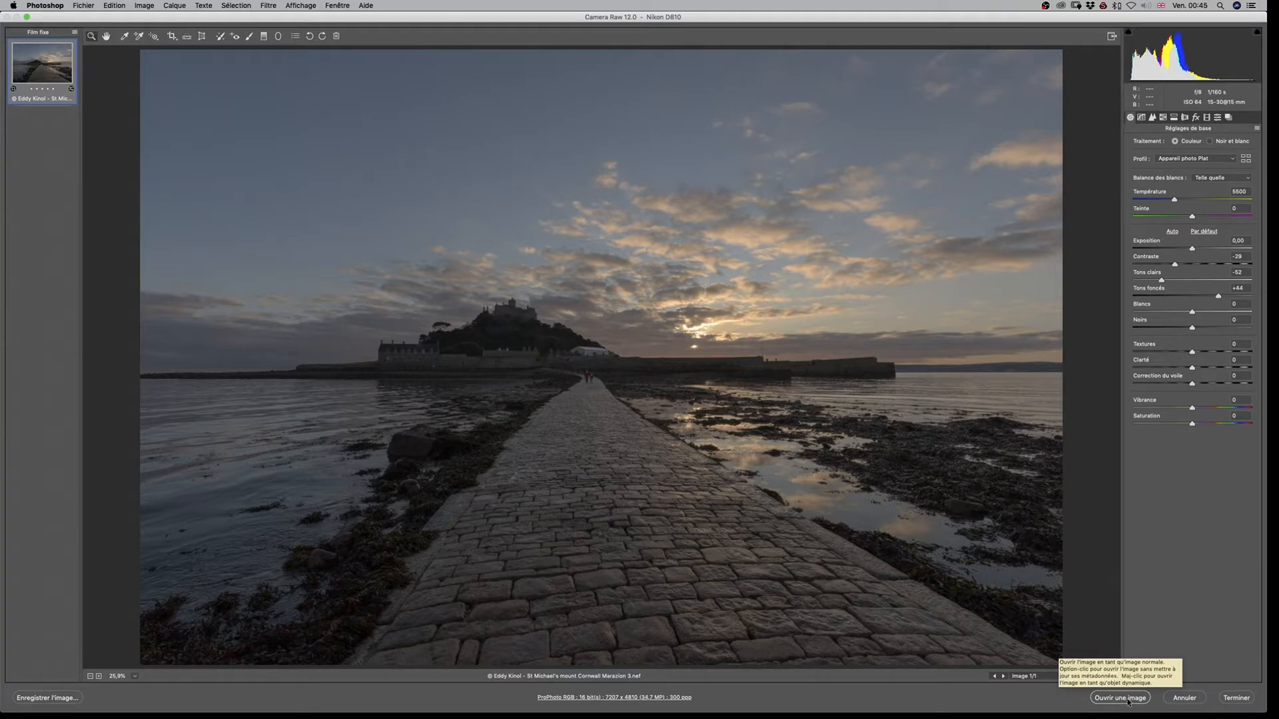
Open the raw photo as a smart object in Photoshop and display the Navigation preview
key(shift)
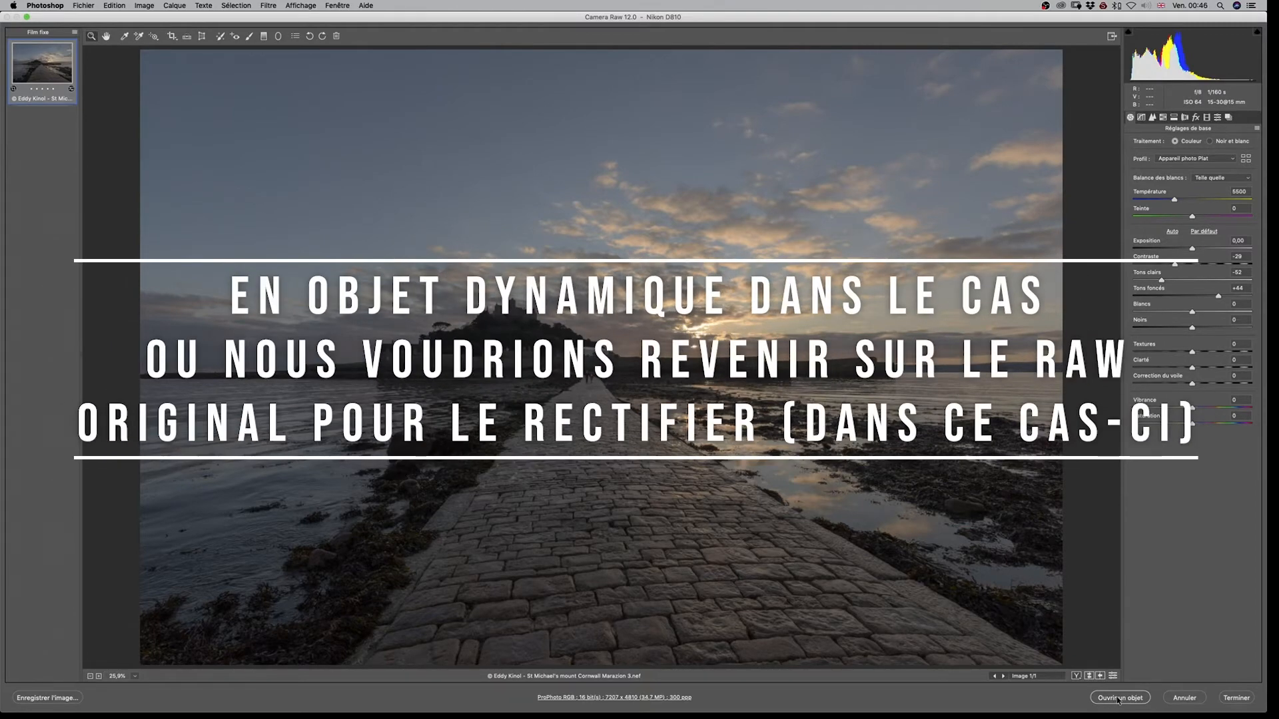
shift+click(1119, 698)
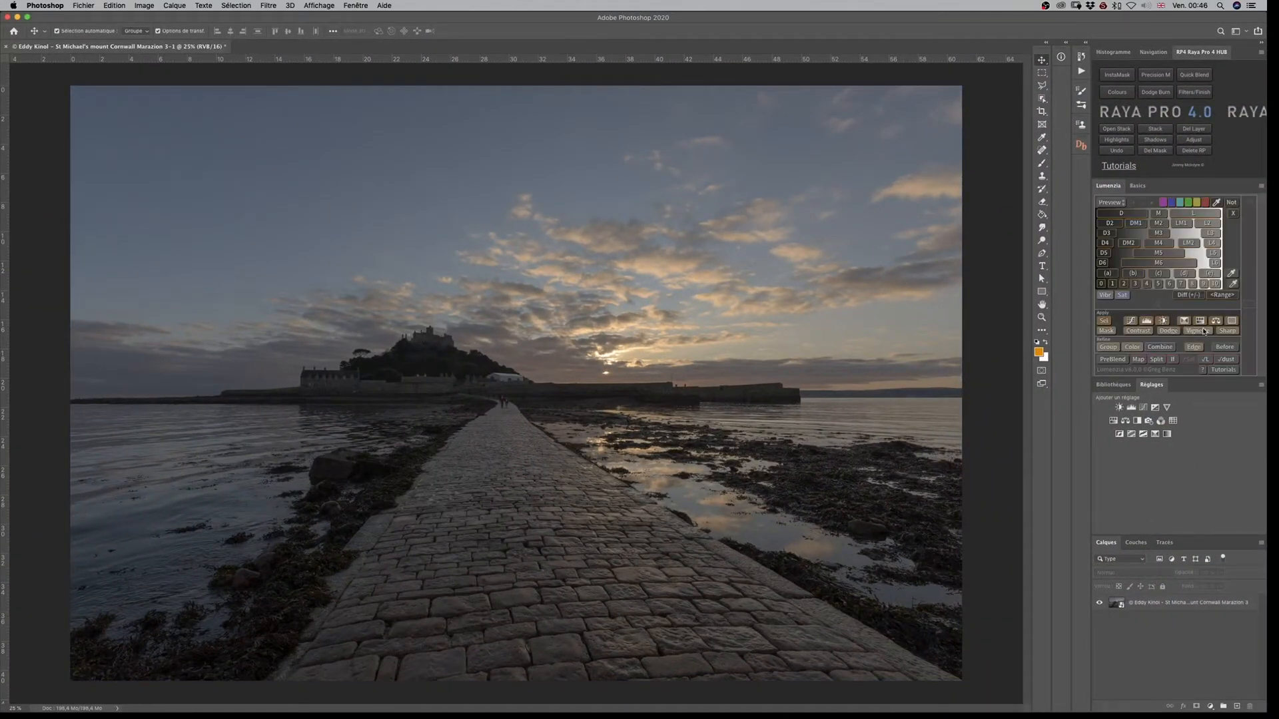
drag(1135, 20, 1117, 13)
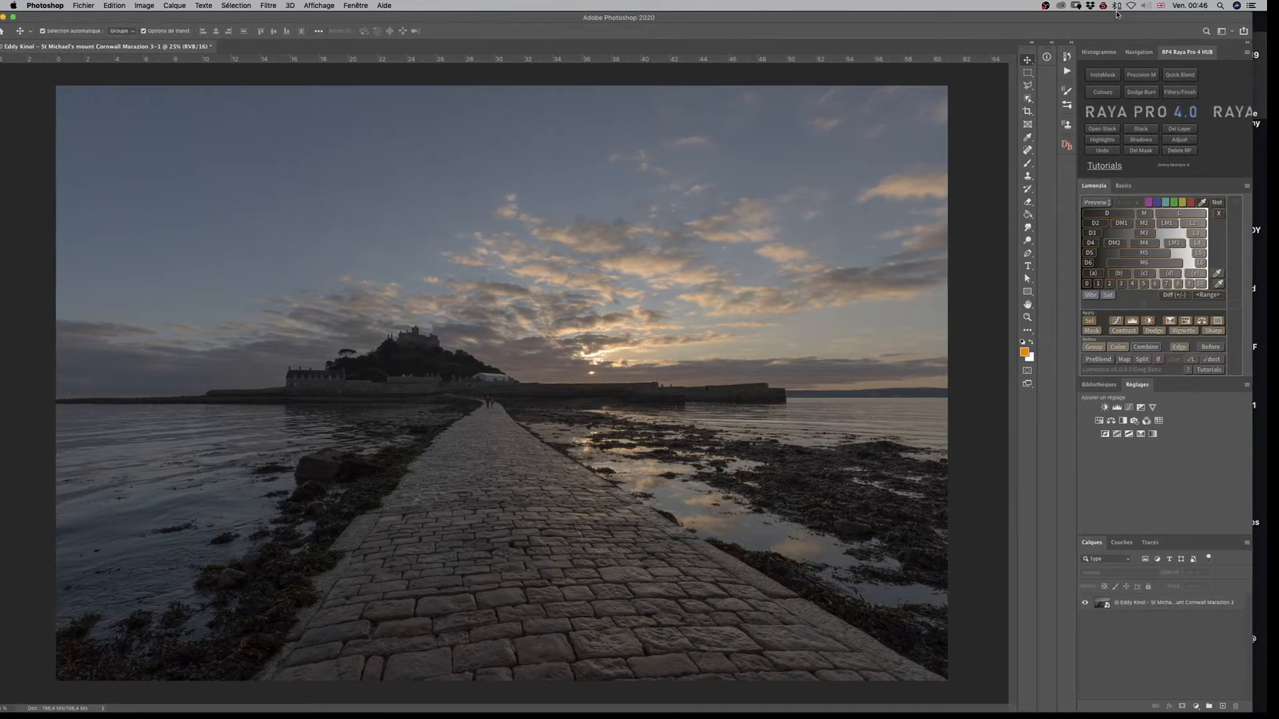
click(12, 17)
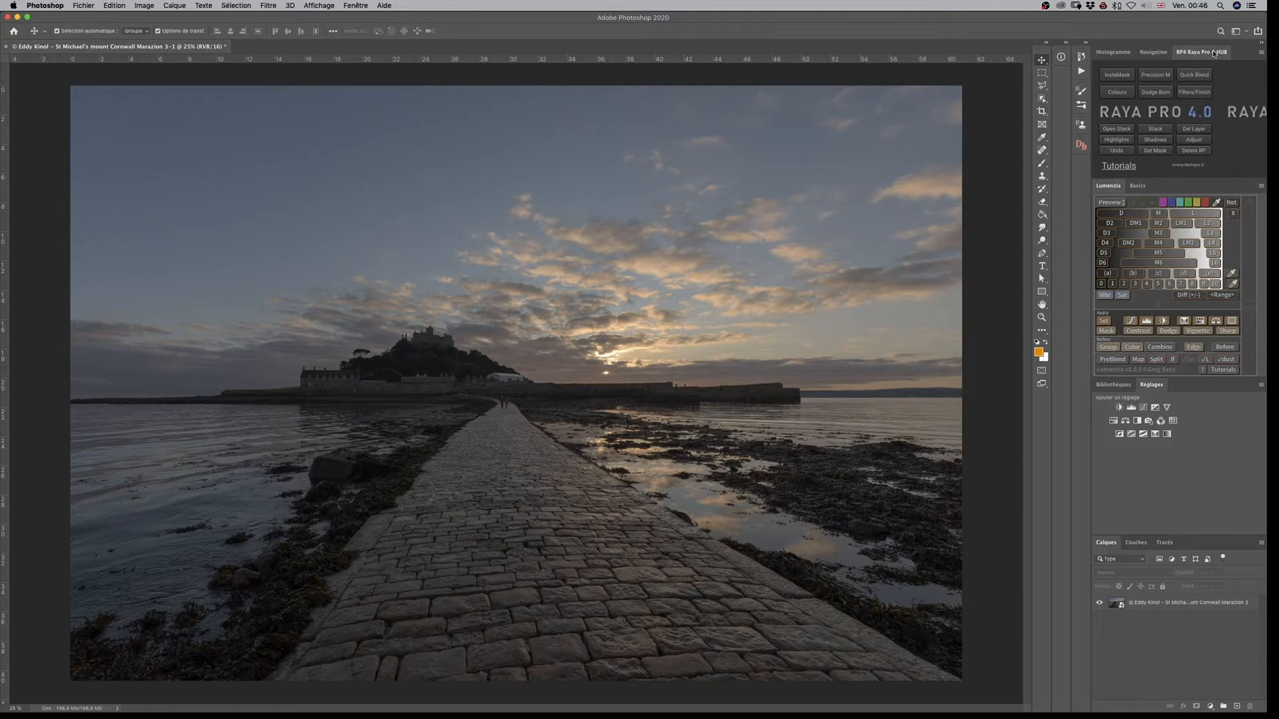
click(1153, 52)
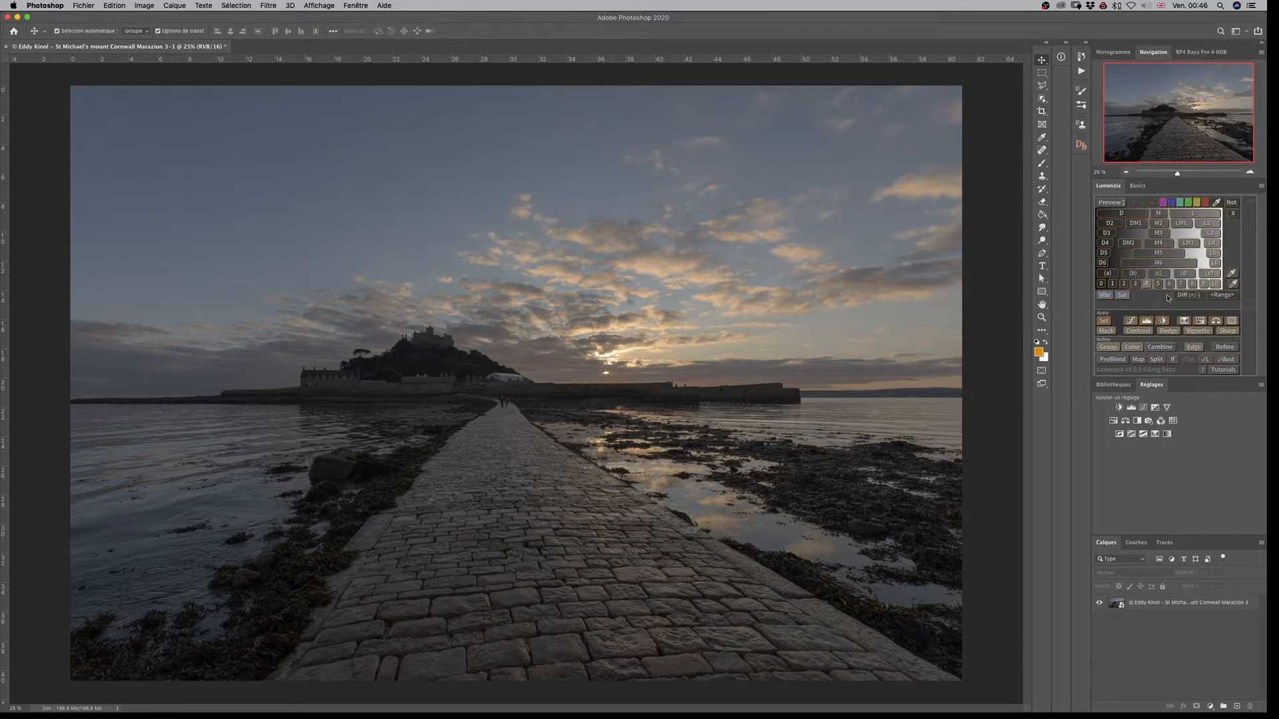
Examine the list of installed extension panels
click(355, 5)
mouse_move(446, 51)
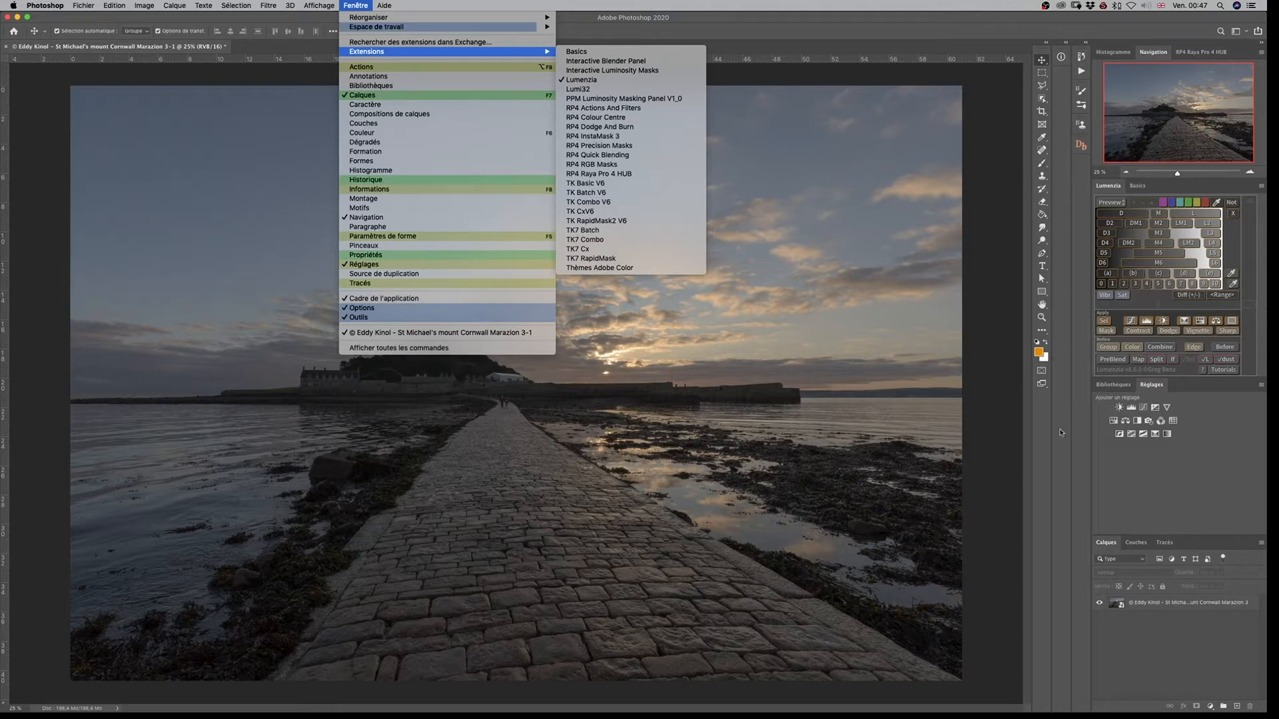
key(Escape)
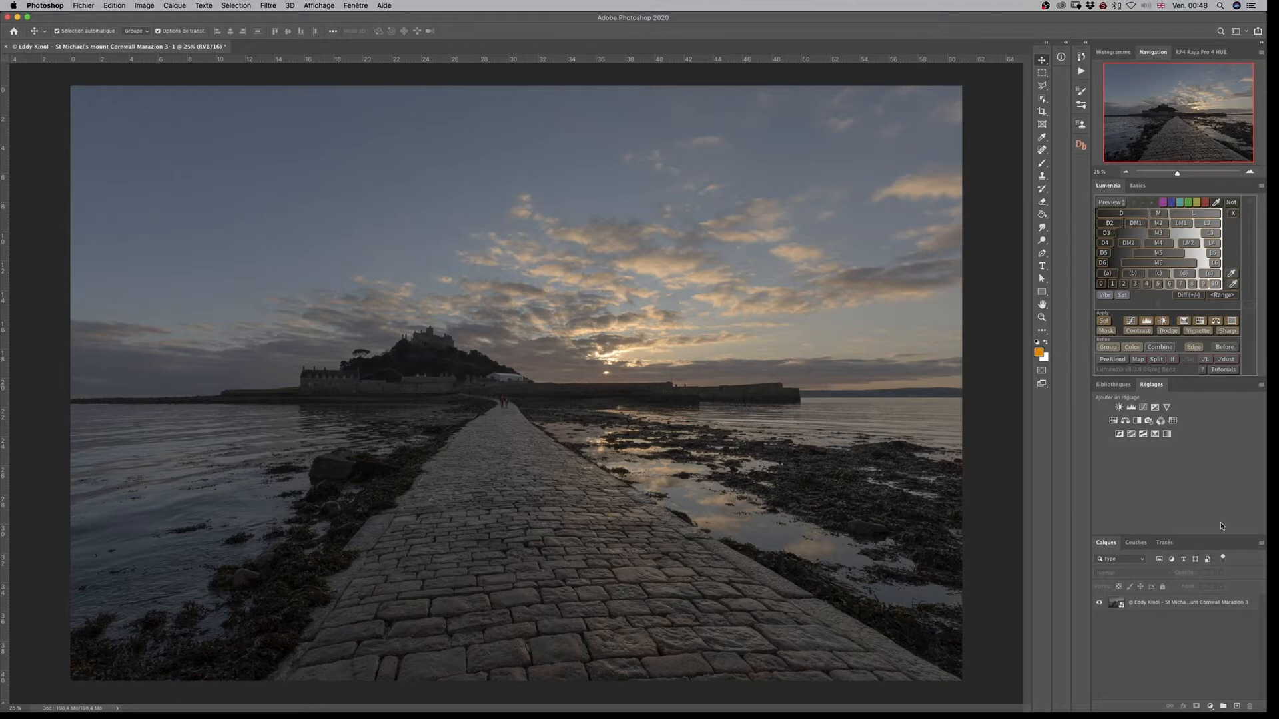
Add a Curves adjustment layer above the photo and move its floating properties closer to the layer list
click(1144, 408)
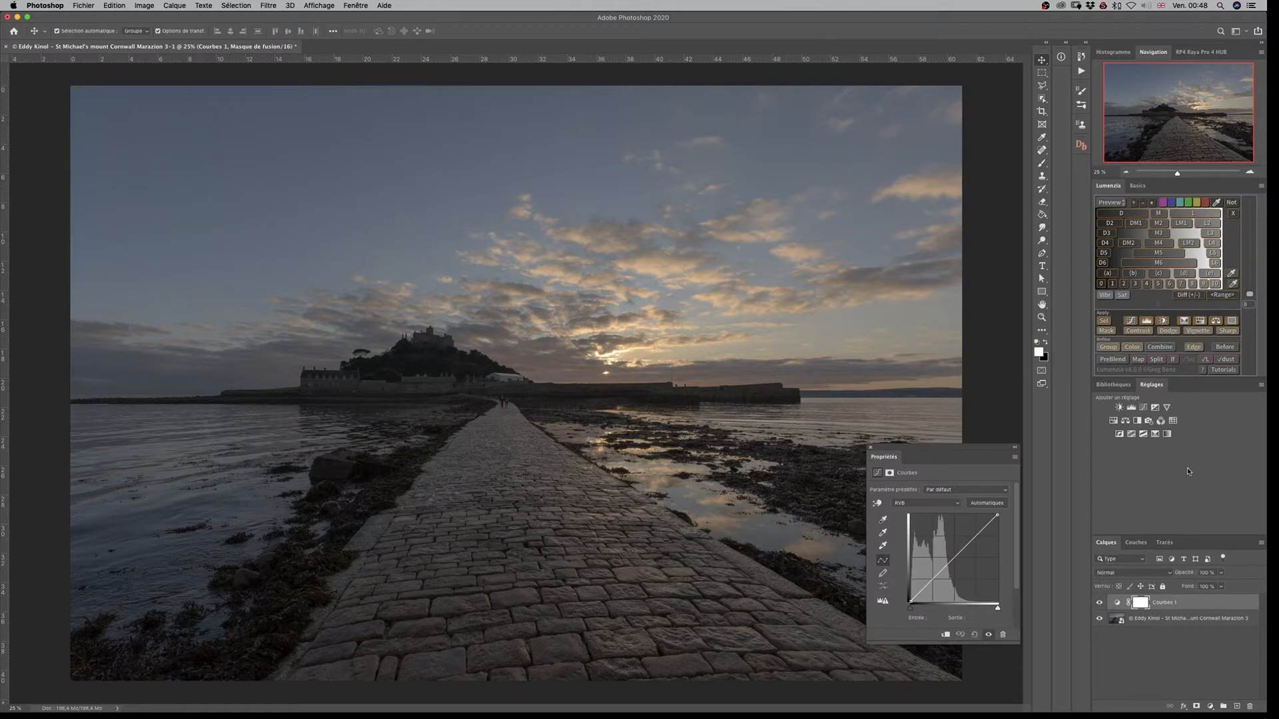
click(889, 472)
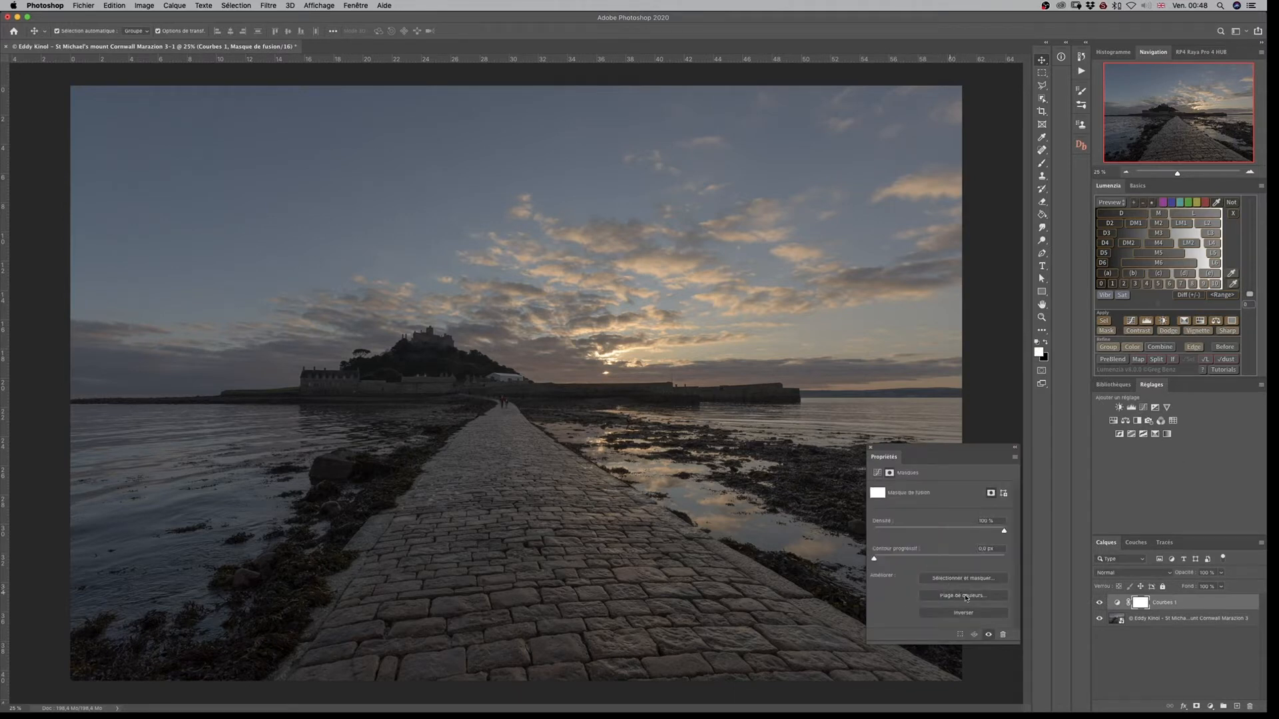
click(877, 473)
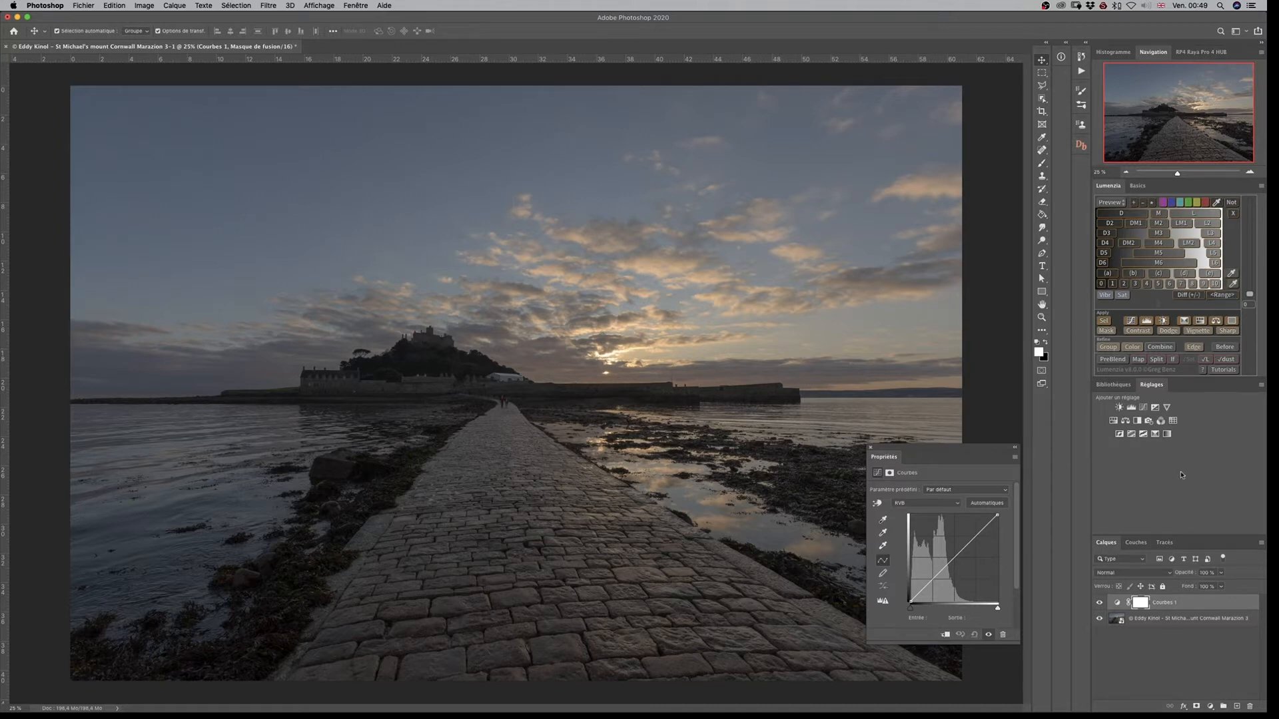
drag(966, 457, 1037, 487)
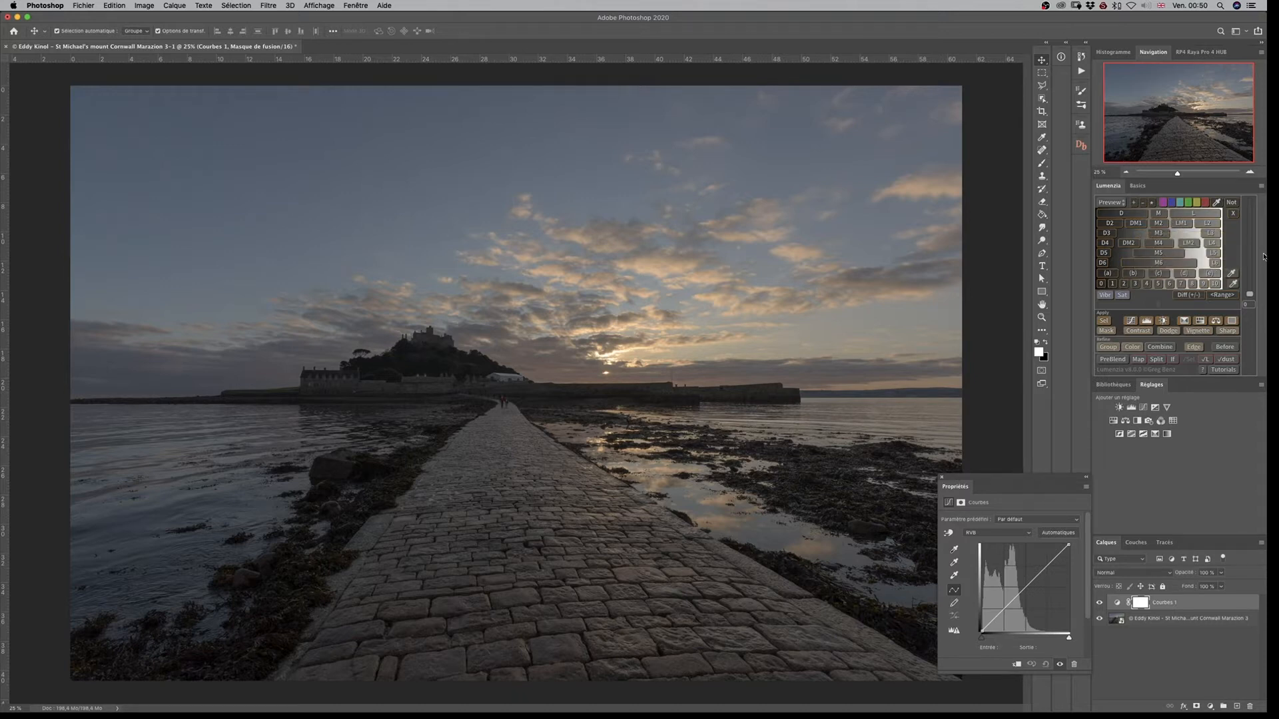
Preview Lumenzia's darks luminosity masks one after another, from D to D6
click(1110, 215)
click(1110, 224)
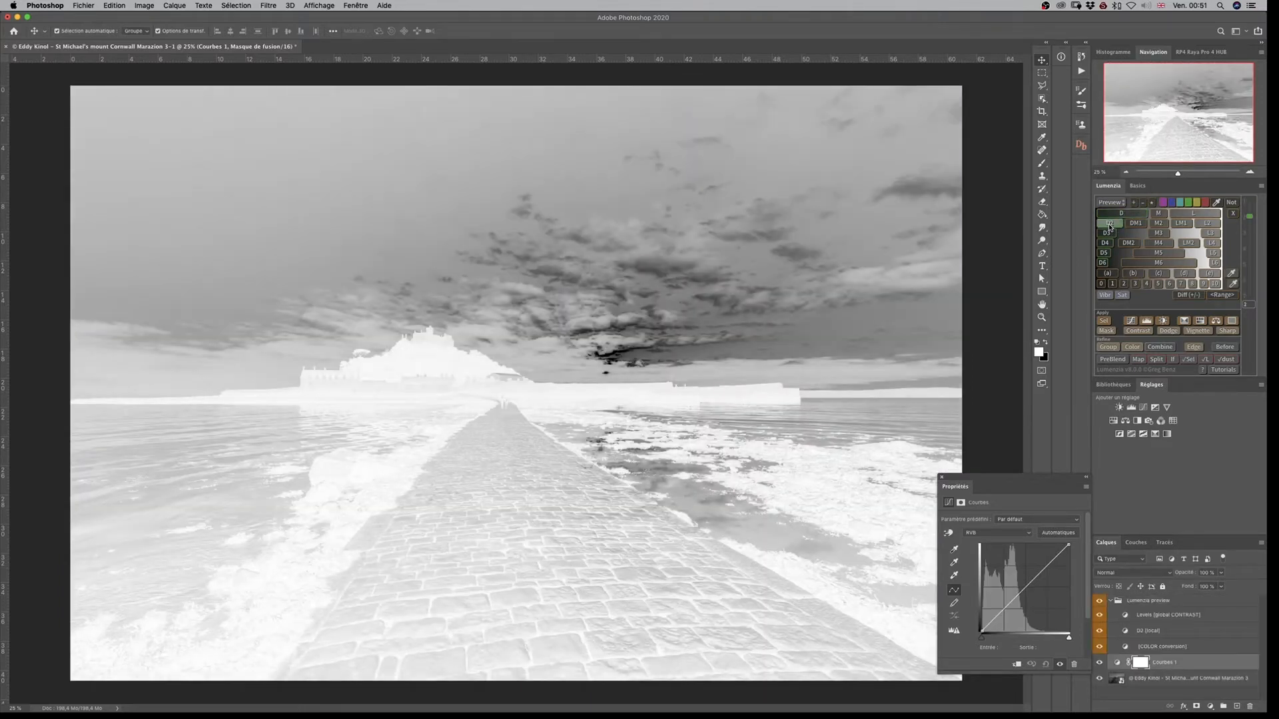
click(1106, 234)
click(1106, 243)
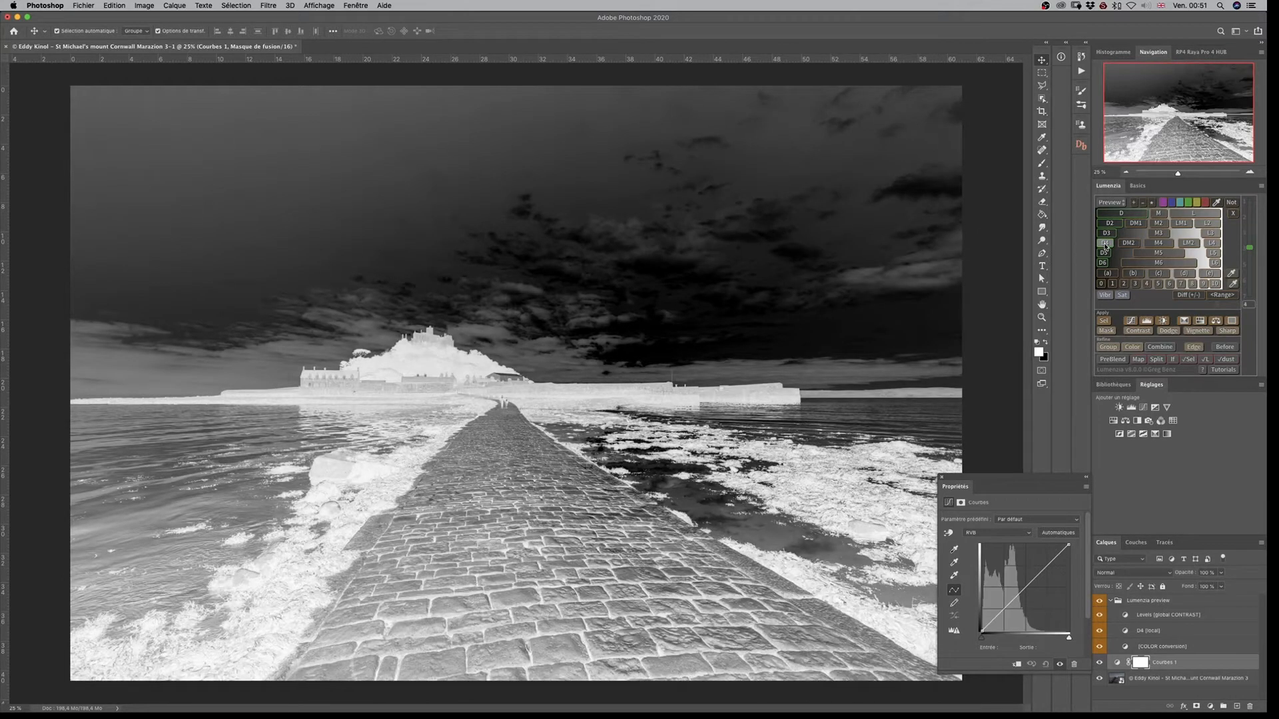
click(1104, 253)
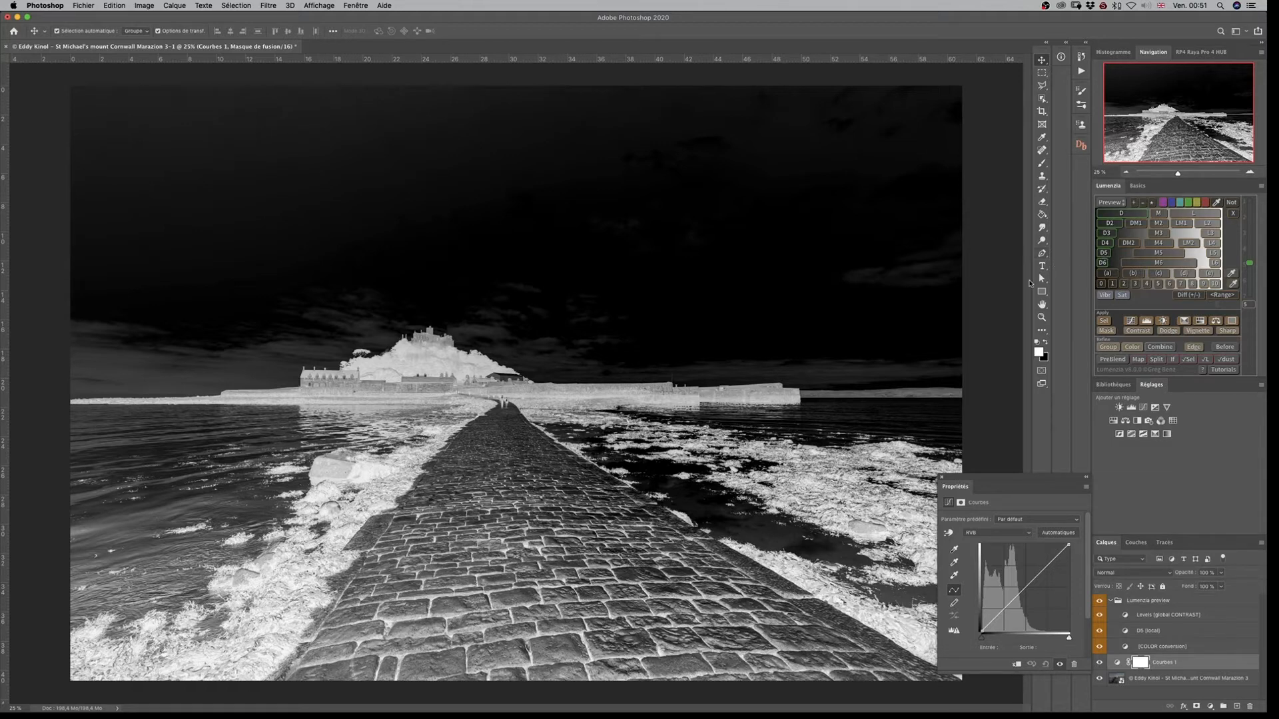
click(1104, 264)
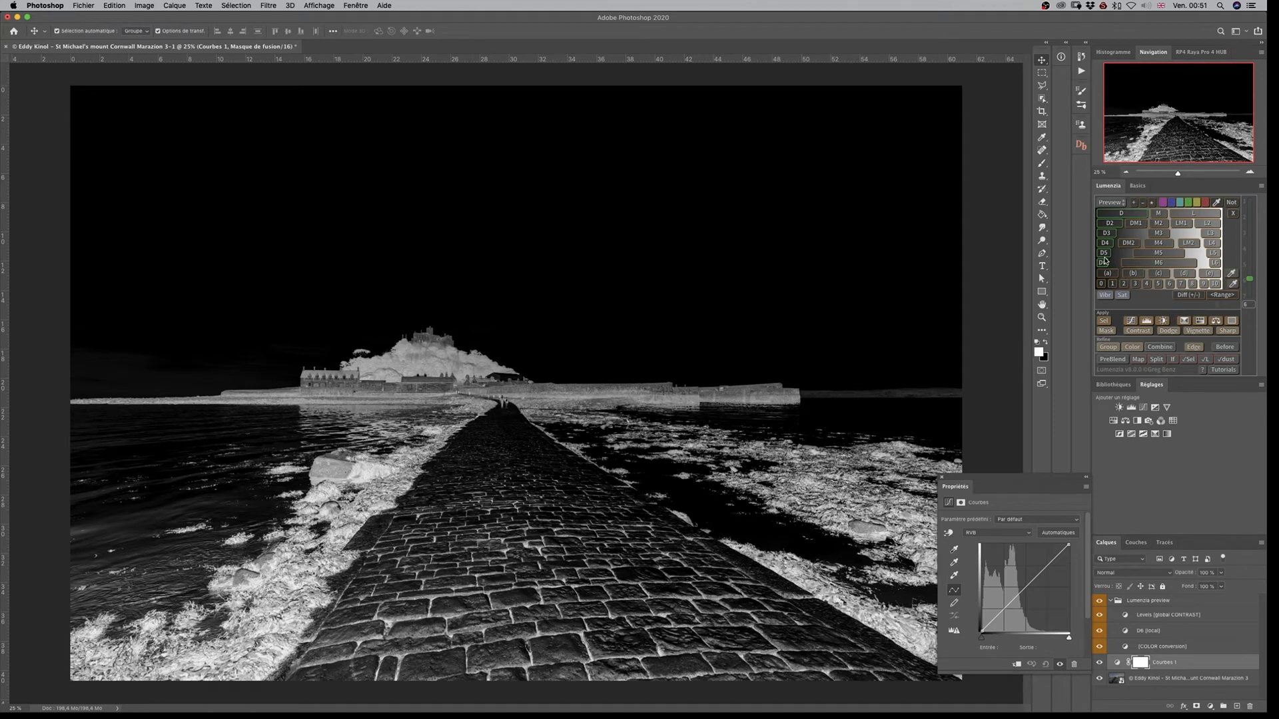
Fine-tune the Lumenzia darks mask to D5.25 and apply it as the Curves layer's mask
mouse_move(1255, 283)
mouse_down()
mouse_move(1253, 258)
mouse_move(1249, 271)
mouse_up()
click(1104, 243)
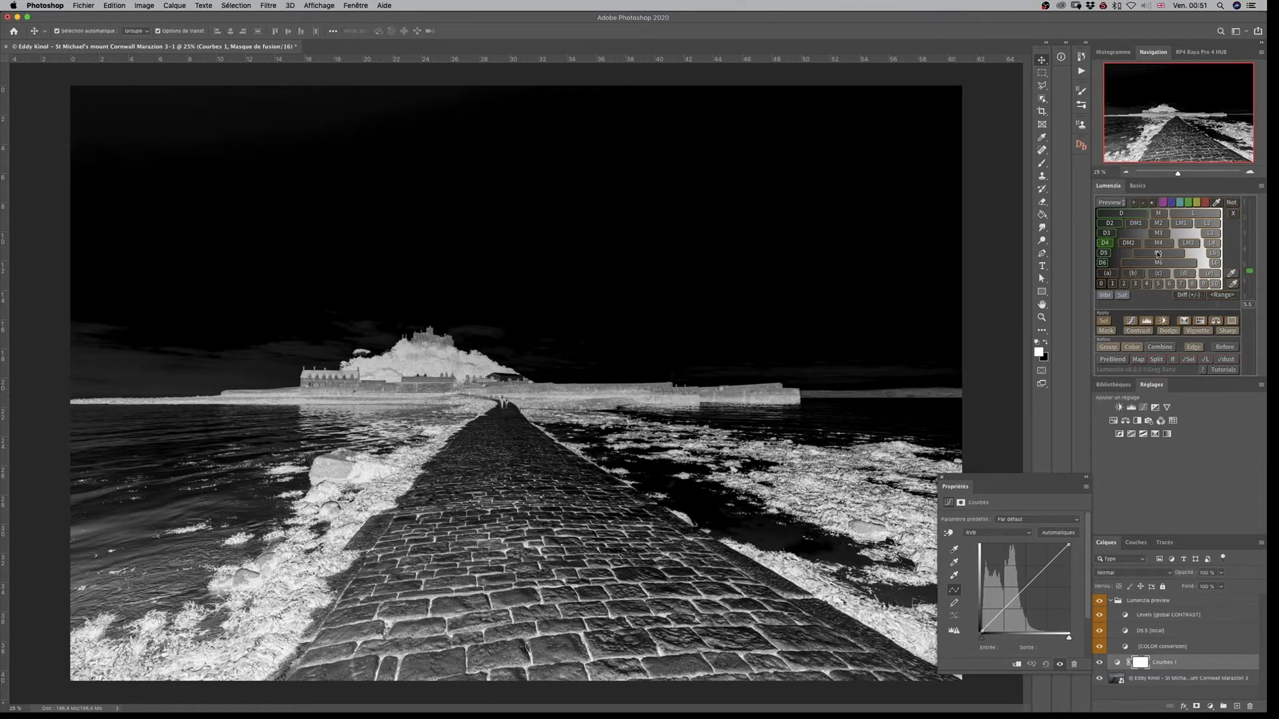
drag(1255, 250, 1252, 269)
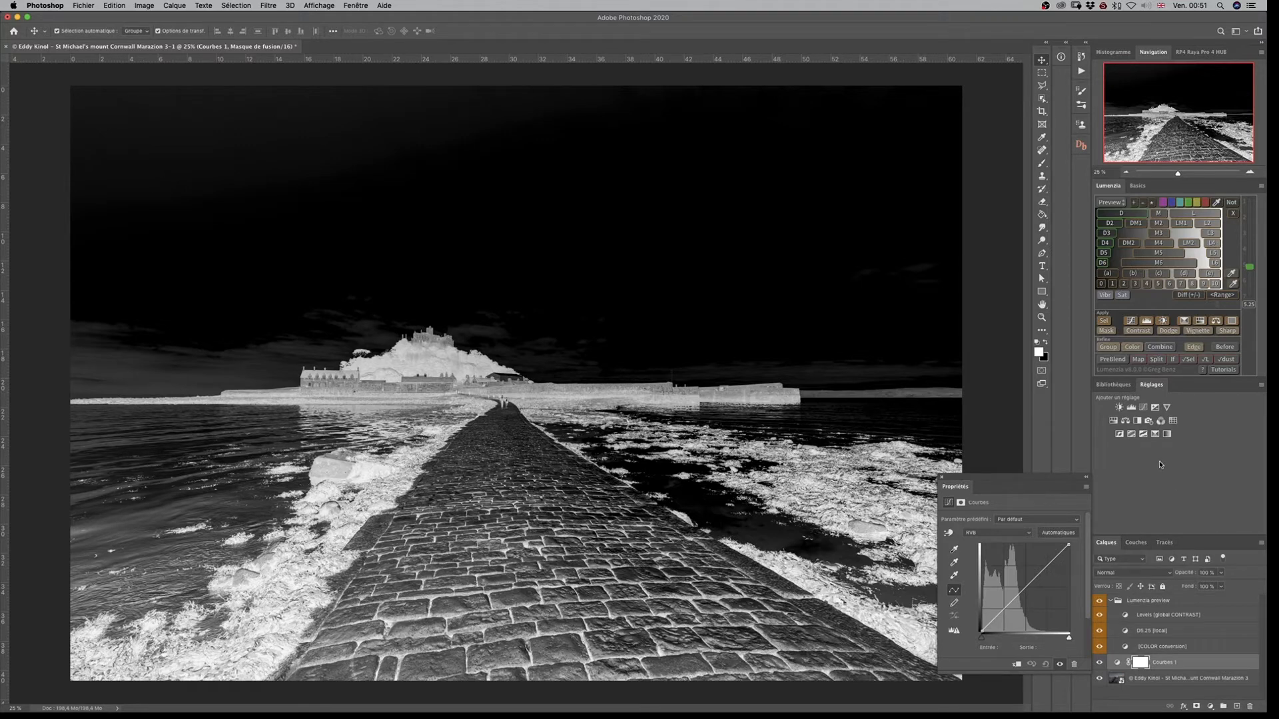
click(1111, 333)
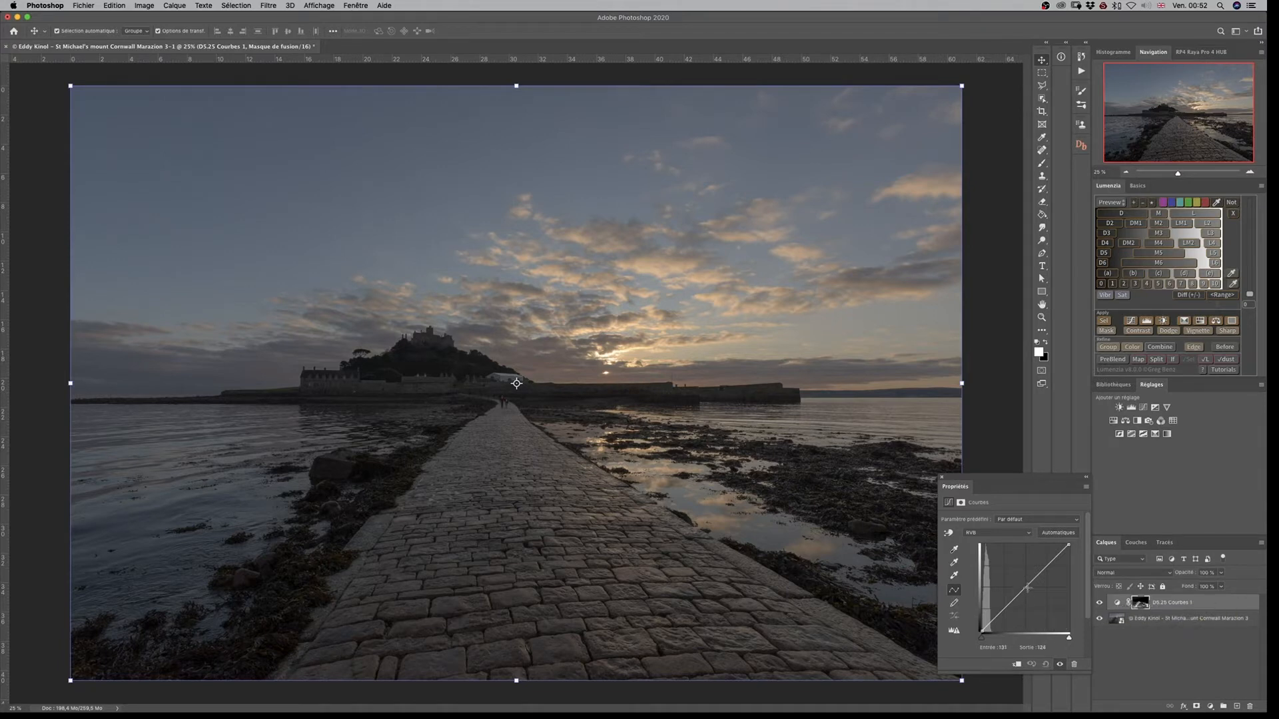
Brighten the masked dark areas by raising the curve's midtones and adding a lower control point at input 77
drag(1026, 588, 1019, 582)
click(1005, 599)
drag(1006, 599, 1008, 602)
Compare the photo with and without the masked Curves layer, and switch to the Rectangular Marquee tool
click(1100, 603)
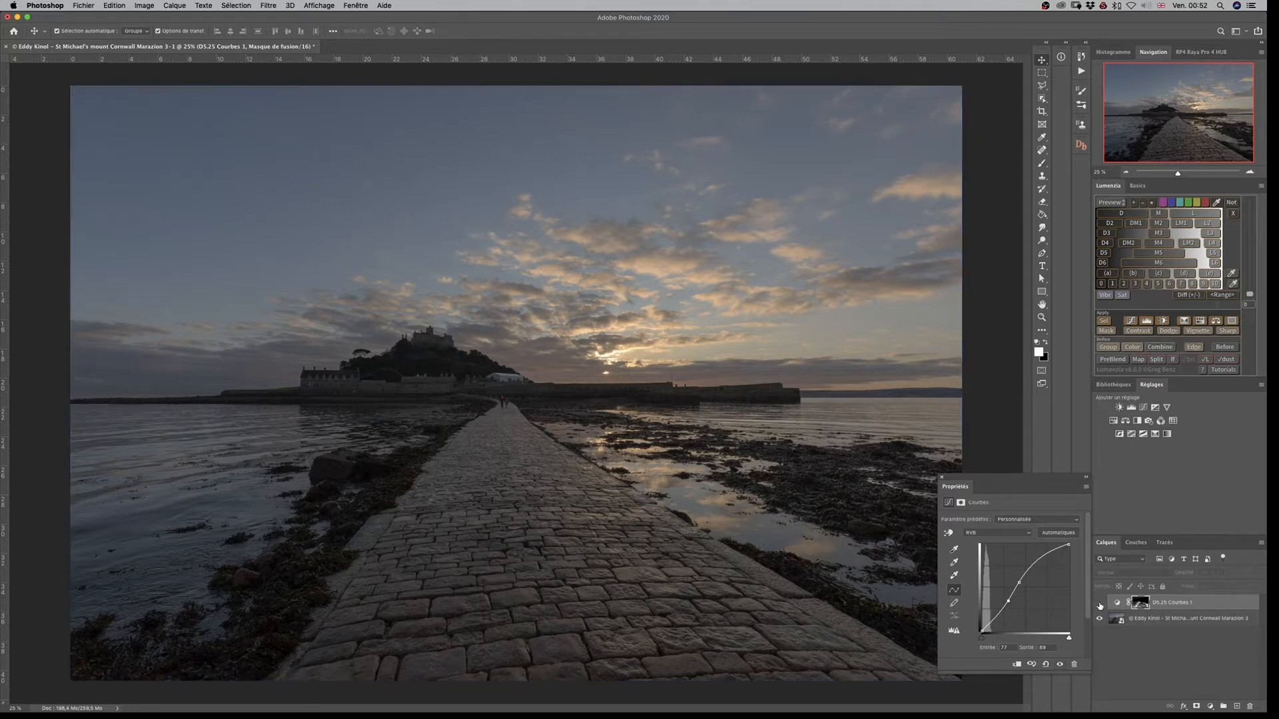
click(1100, 604)
click(1099, 603)
click(1100, 604)
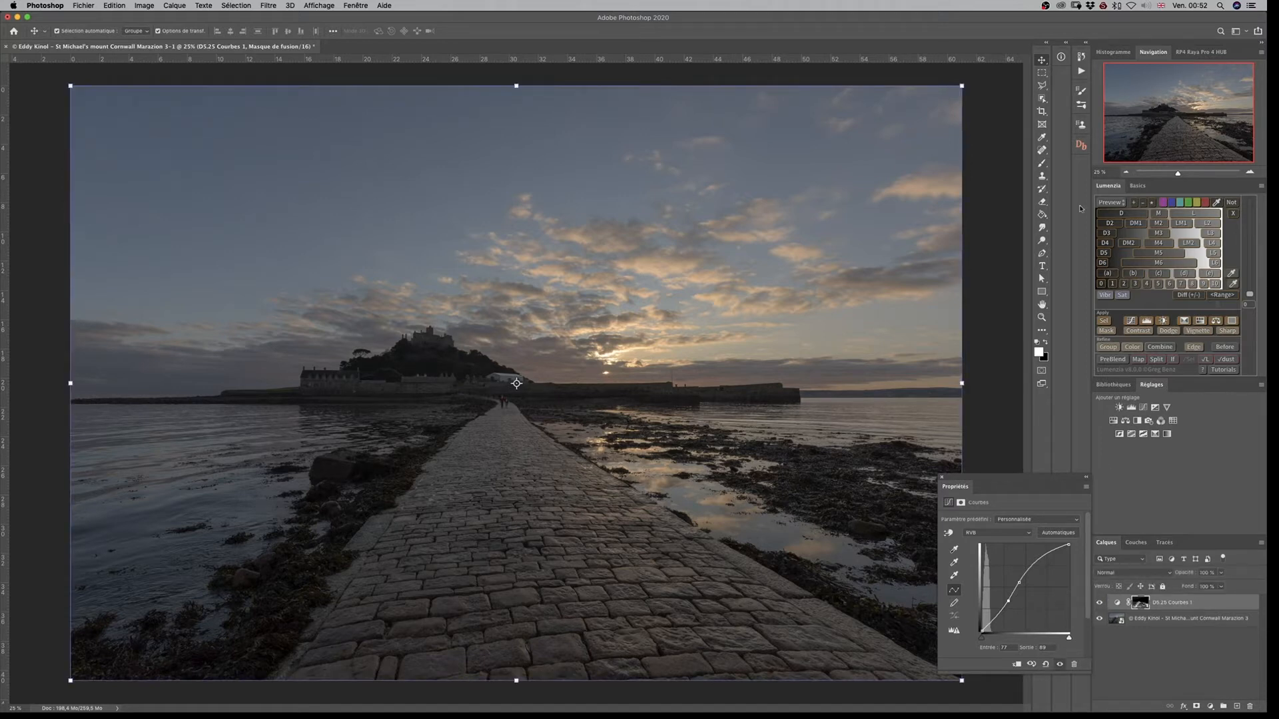
click(1042, 73)
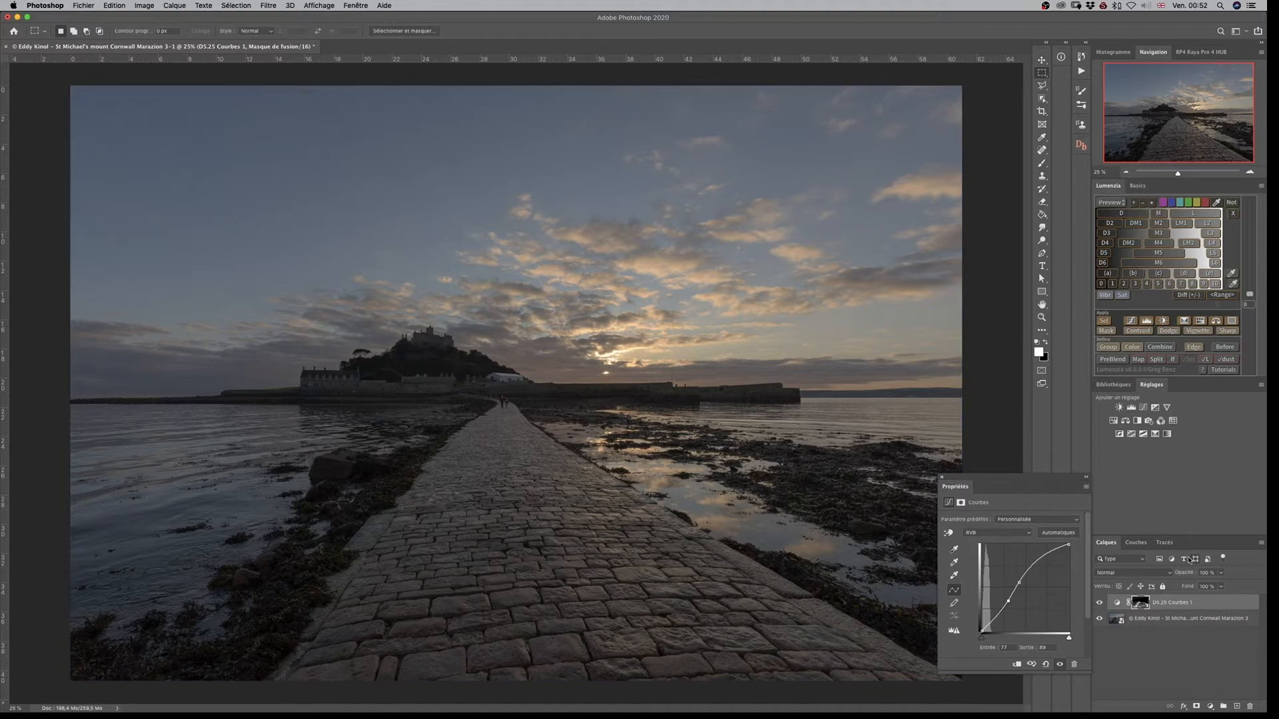
Compare the darks Curves layer's effect with its luminosity mask disabled and enabled
click(1100, 603)
click(1100, 603)
shift+click(1141, 603)
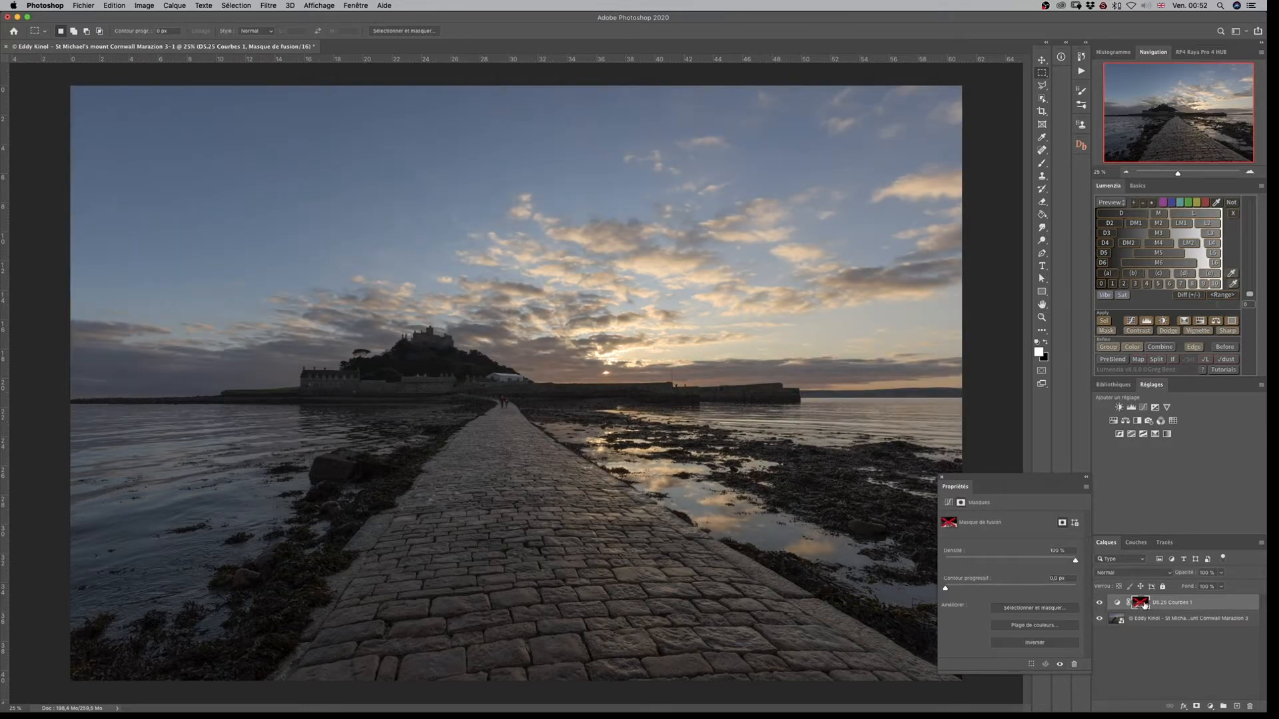
shift+click(1141, 603)
shift+click(1141, 603)
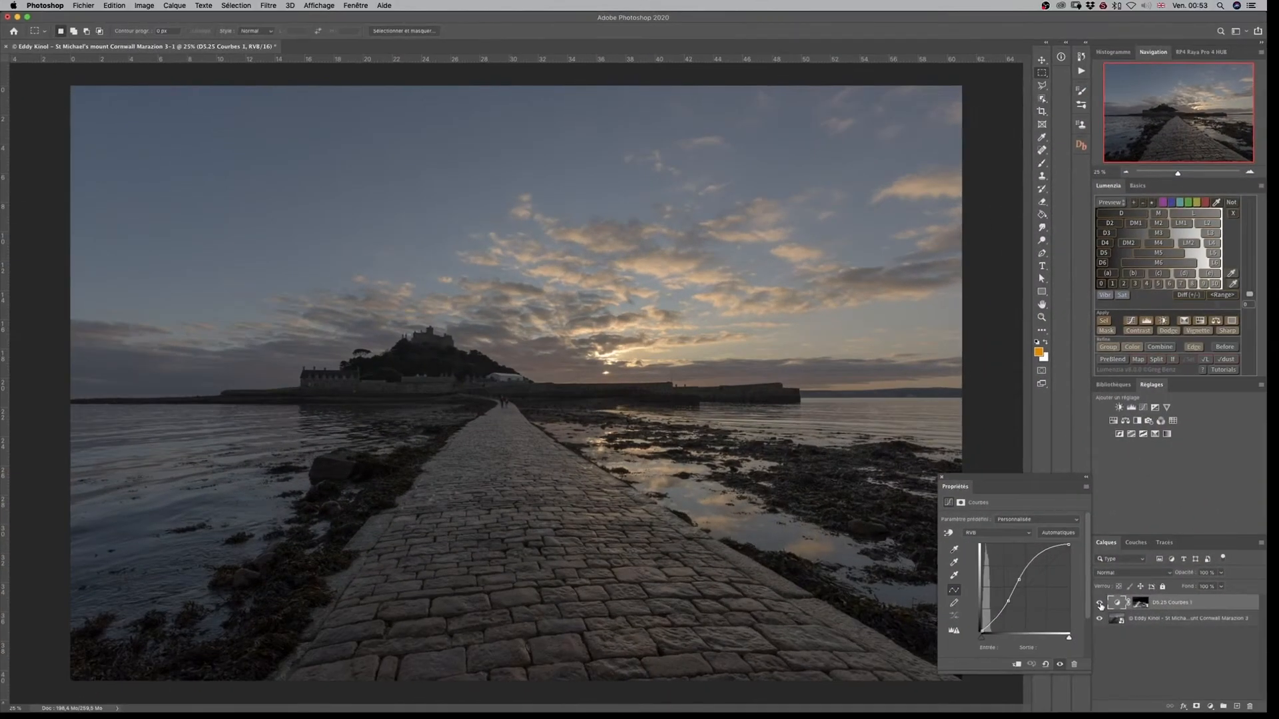
Compare the photo repeatedly with and without the D5.25 Curves layer
click(1101, 604)
click(1100, 604)
click(1100, 604)
click(1100, 604)
click(1100, 604)
click(1100, 604)
click(1101, 604)
click(1100, 604)
click(1101, 604)
click(1101, 604)
click(1101, 603)
Remove the darks curve's lower point, keep one raised midtone point at input 102, output 149, and check the result and its mask
mouse_move(1021, 580)
mouse_down()
mouse_move(1032, 561)
mouse_move(1048, 573)
mouse_move(1008, 595)
mouse_up()
drag(1044, 577, 1016, 581)
click(1100, 602)
click(1100, 603)
key(Delete)
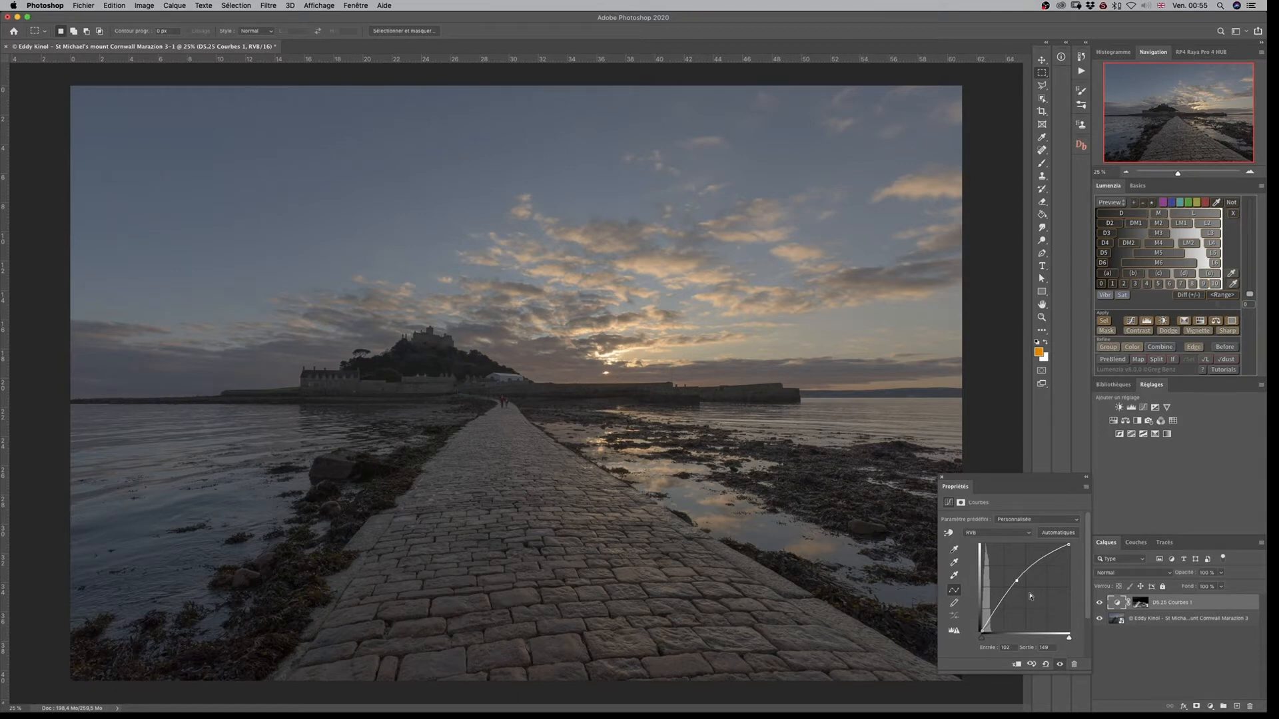
key(super+0)
alt+click(1142, 604)
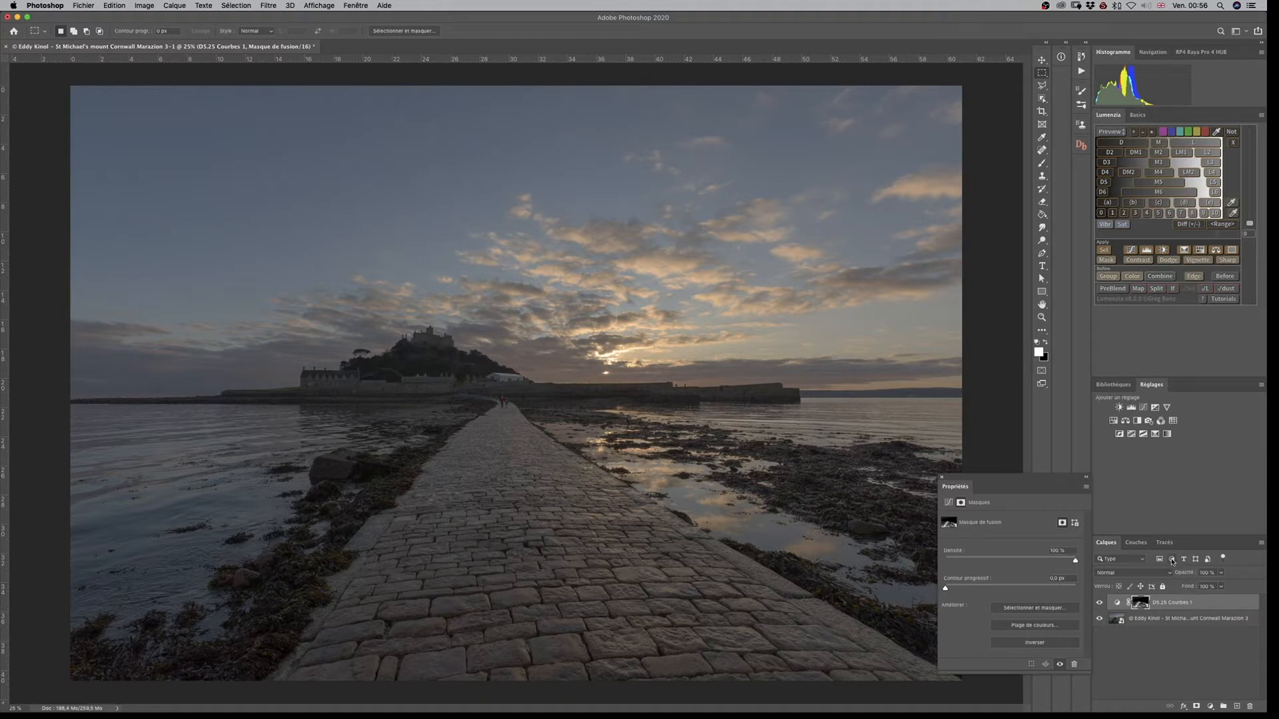
Add a new Curves adjustment layer above the darks one and preview Lumenzia's lights masks L and L2
click(1143, 408)
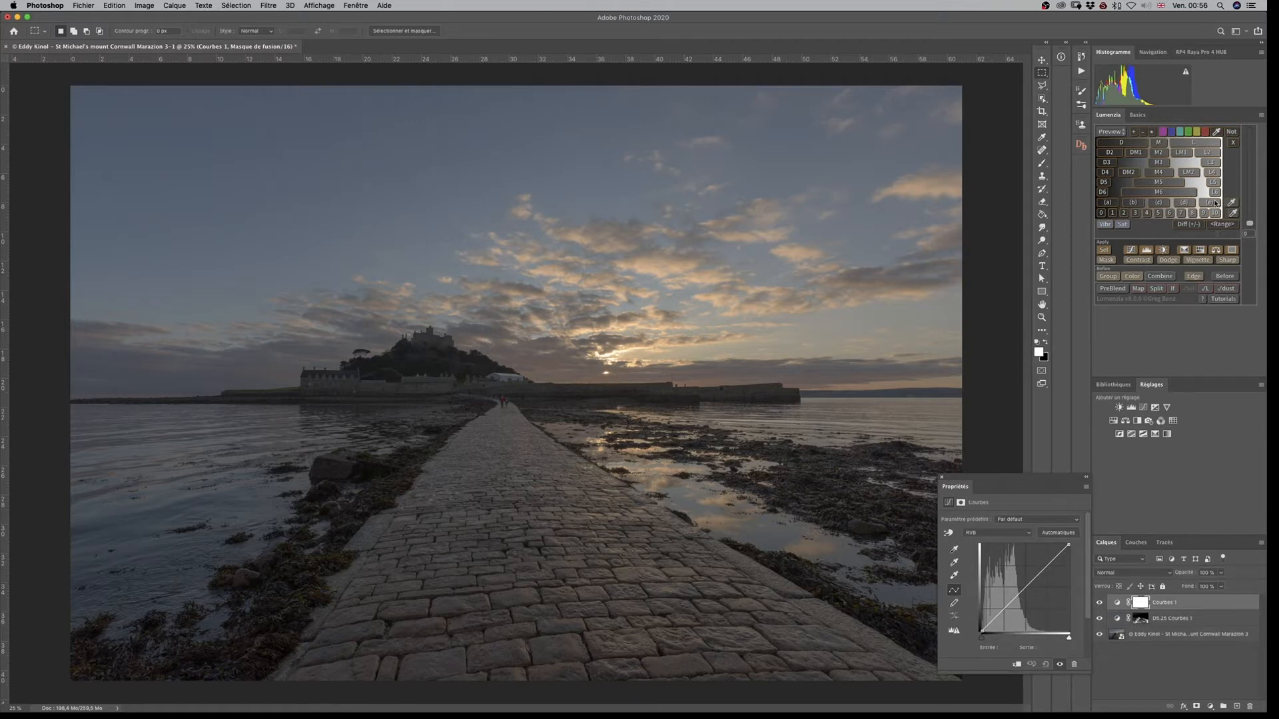
click(1202, 143)
click(1211, 155)
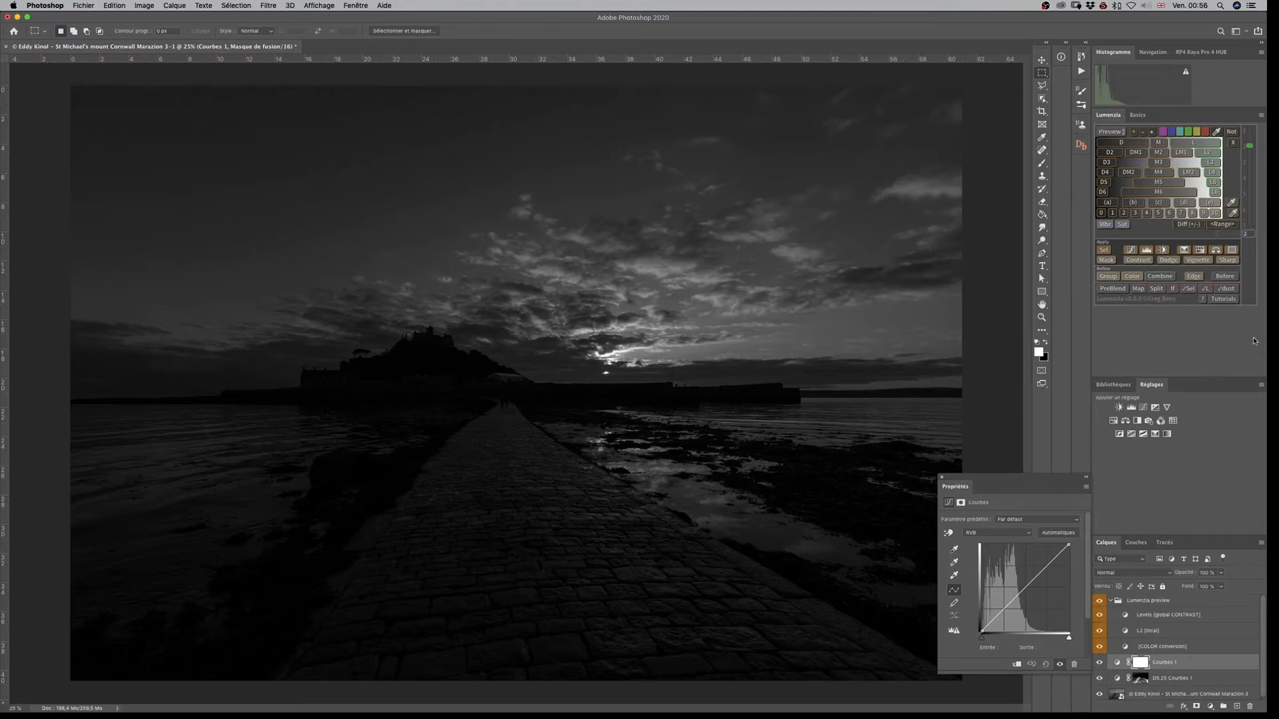
Fine-tune the Lumenzia lights mask to L1.75 and apply it as the new Curves layer's mask
click(1250, 132)
drag(1251, 134, 1252, 147)
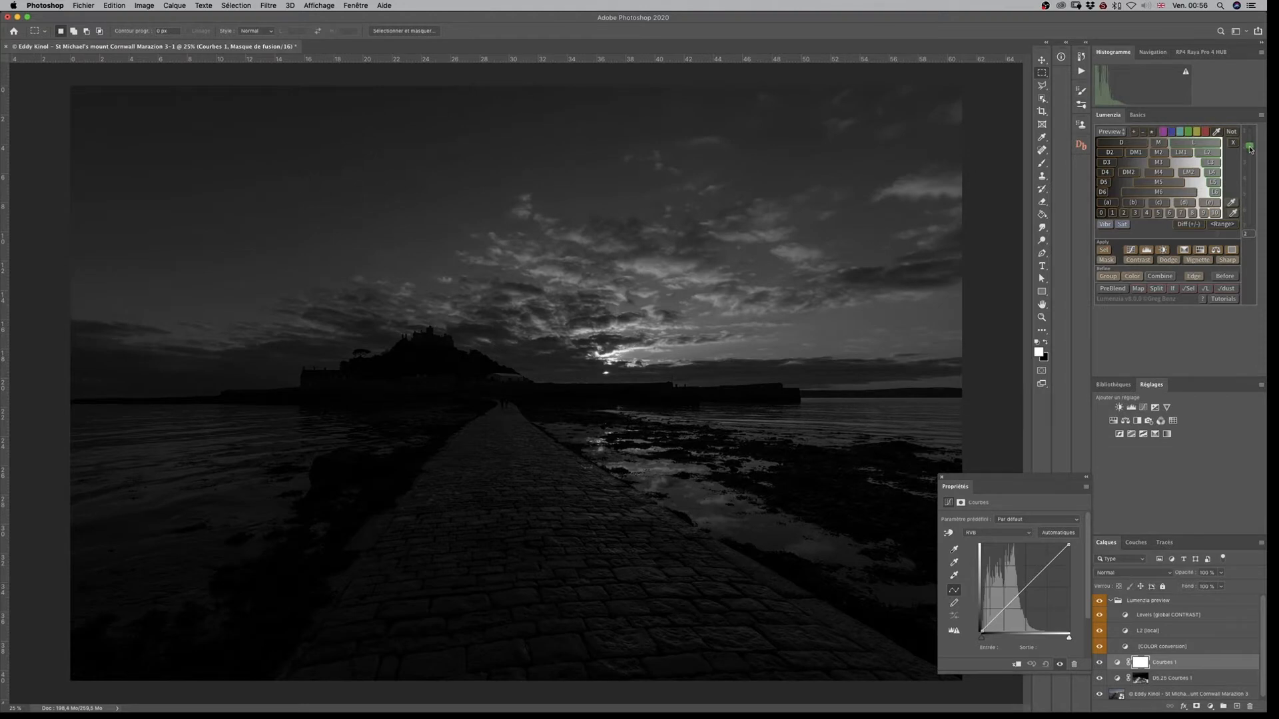
drag(1250, 149, 1250, 148)
drag(1251, 147, 1250, 145)
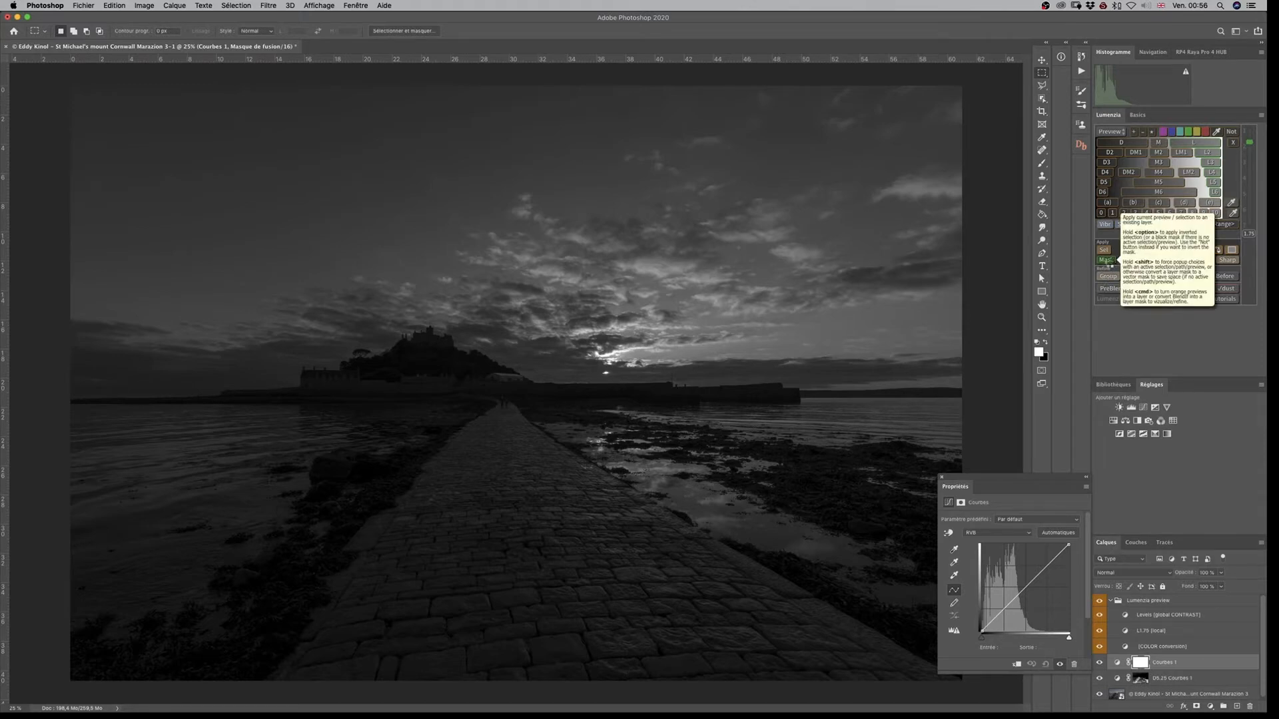
click(1109, 261)
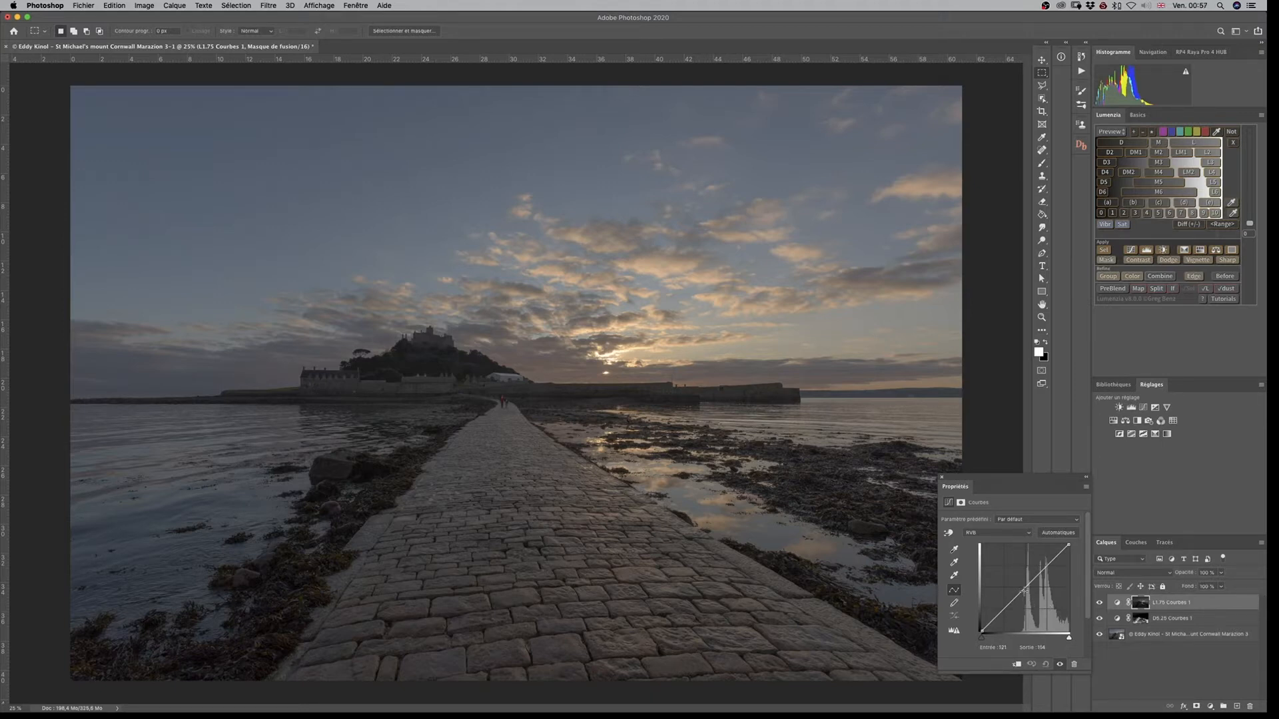
Add contrast to the lights curve with a raised midtone point and a lowered point at input 83, output 67, and compare before and after
drag(1024, 591, 1026, 585)
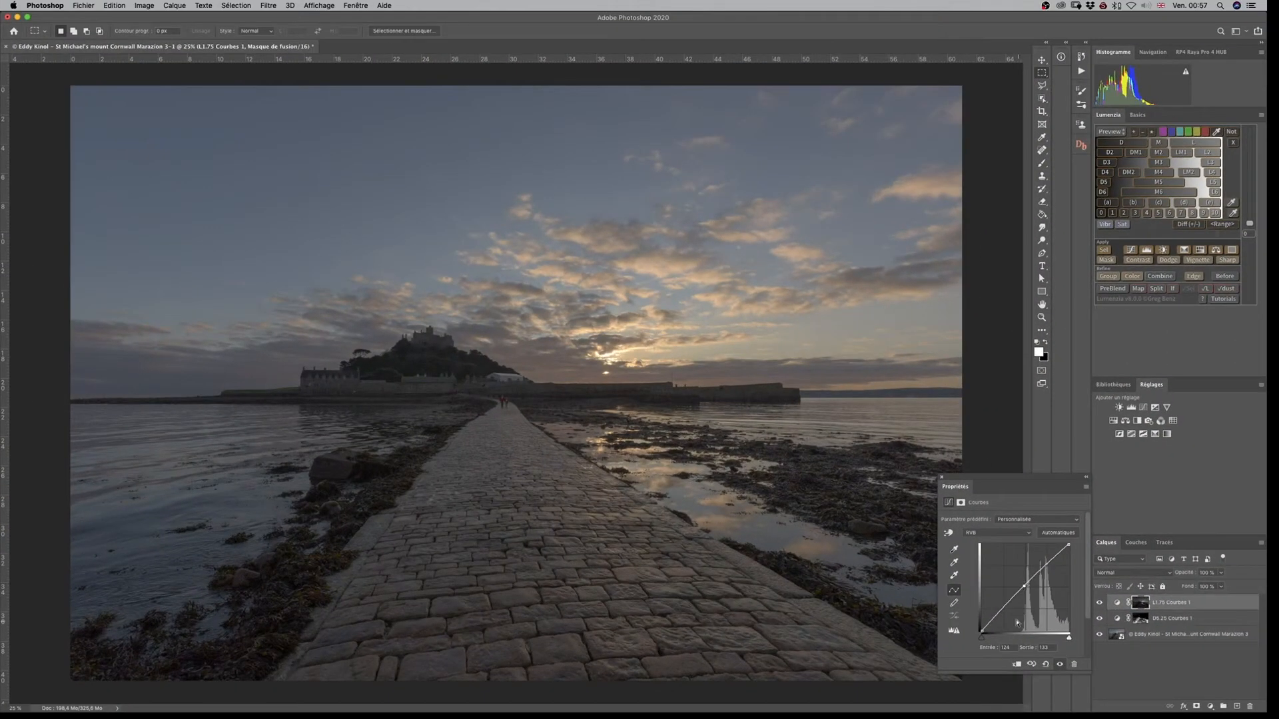
drag(1007, 607, 1010, 608)
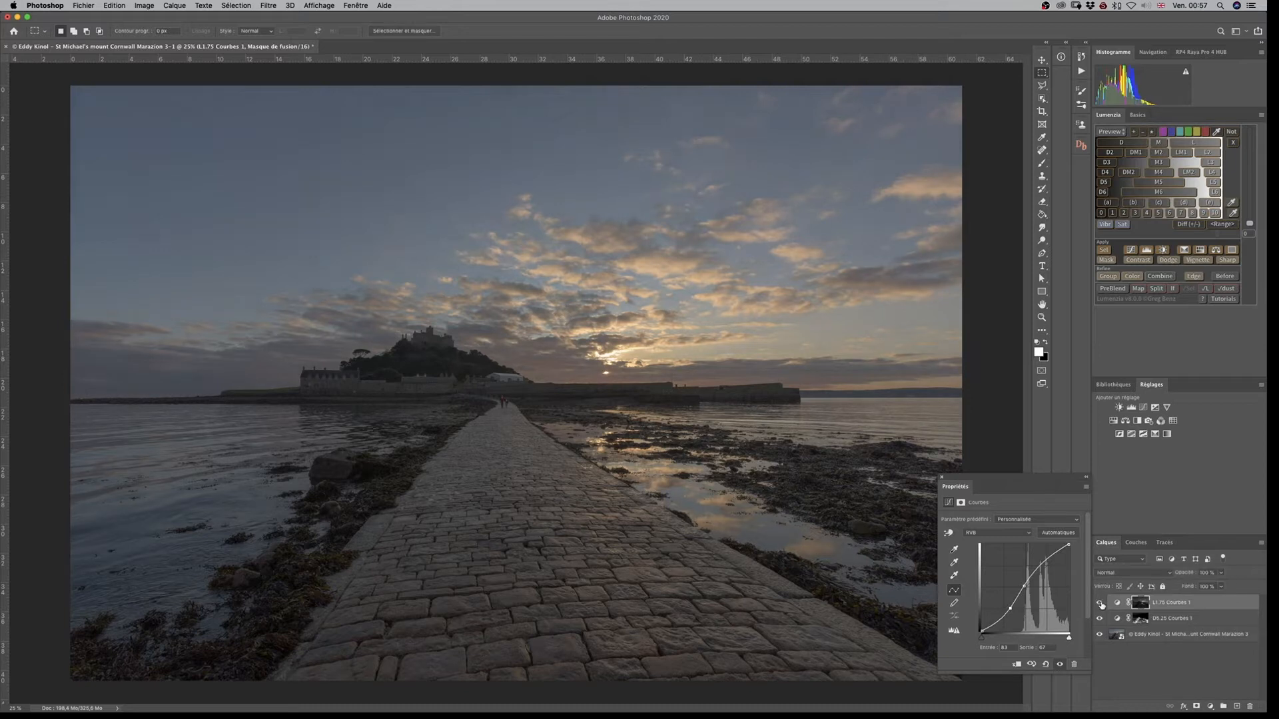
click(1100, 603)
click(1100, 604)
click(1100, 604)
click(1100, 604)
click(1101, 605)
click(1101, 604)
click(1101, 604)
Zoom in on the sky above the castle to inspect its detail and return to a view of the whole photo
click(1043, 318)
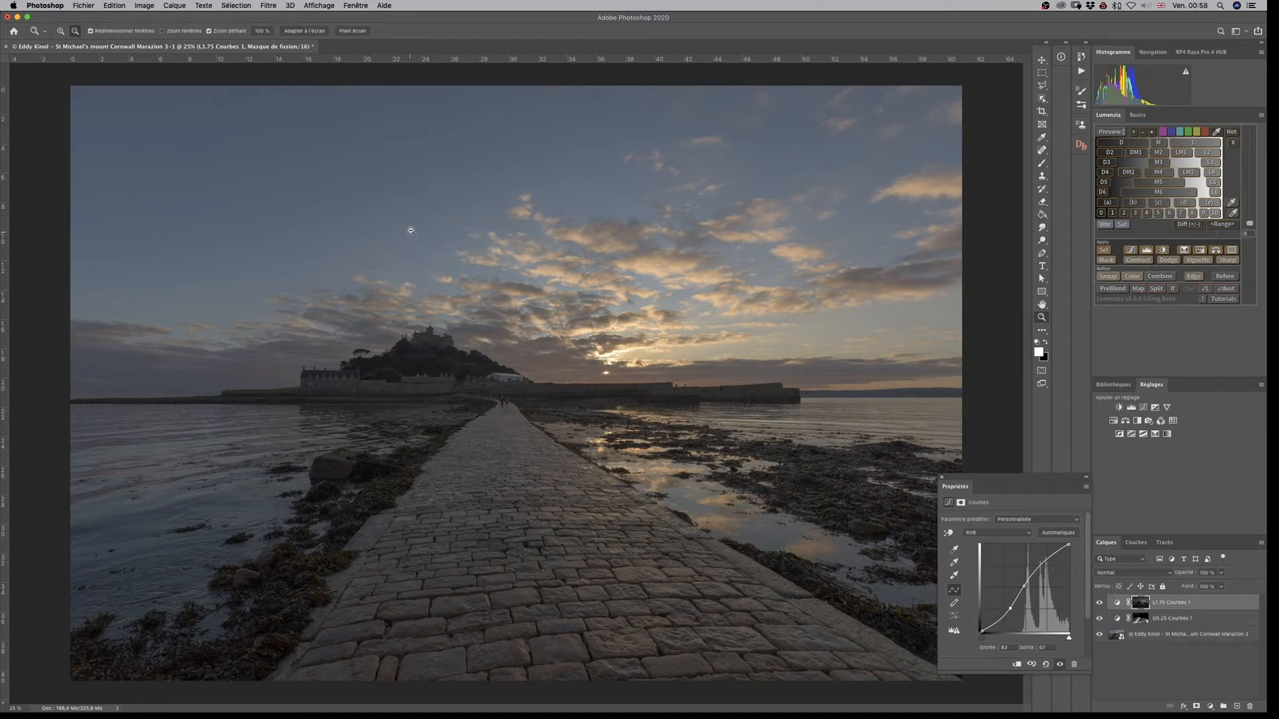
drag(314, 194, 373, 194)
drag(514, 234, 583, 245)
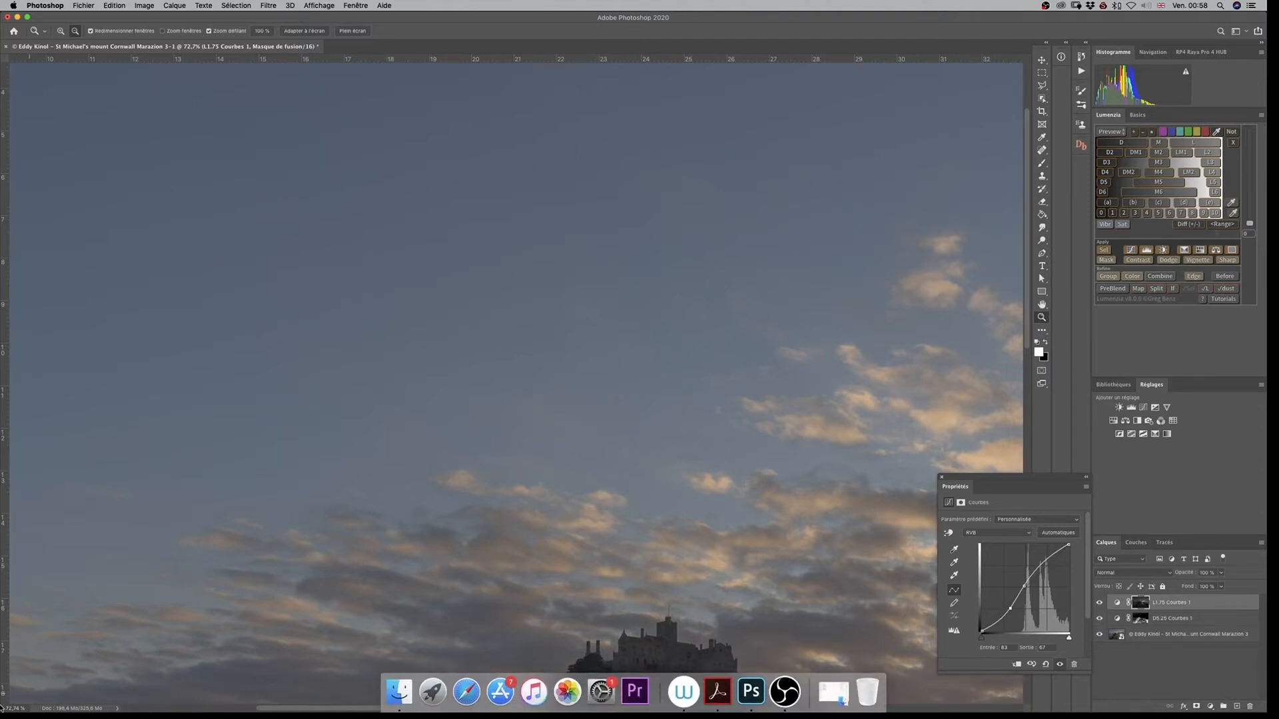
click(10, 708)
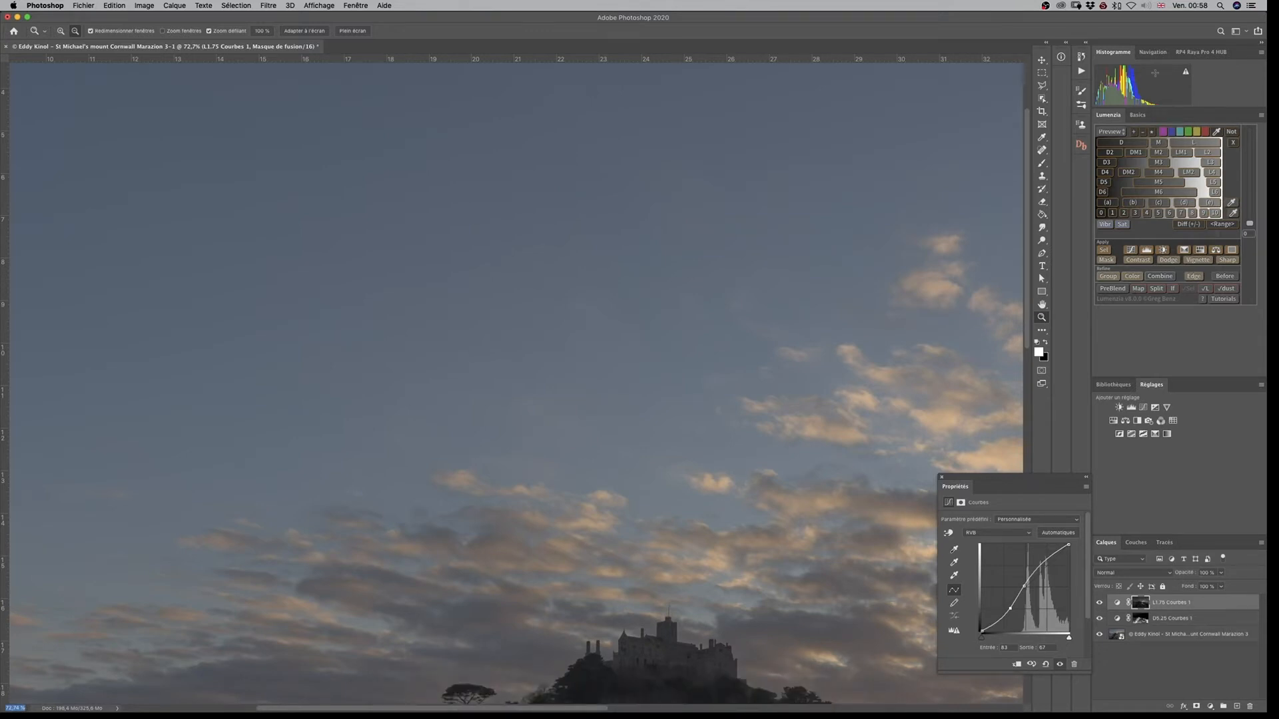
click(1153, 52)
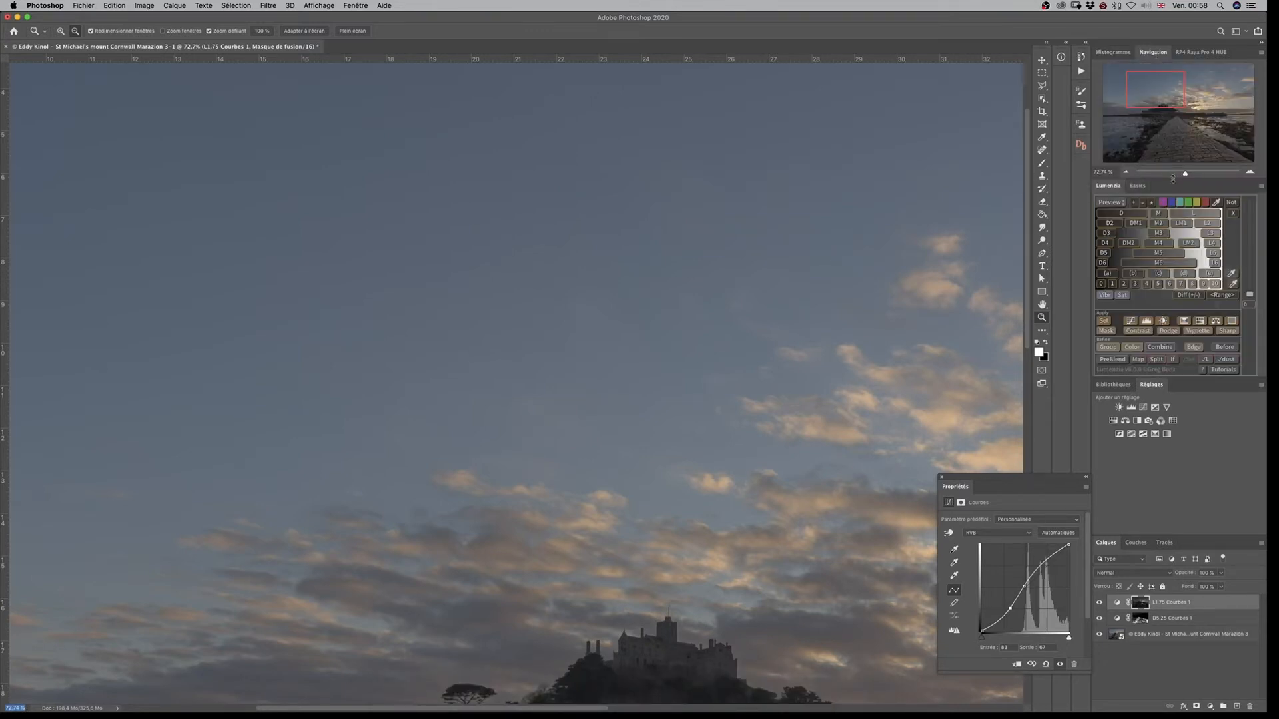
click(1128, 172)
click(1127, 173)
click(1127, 172)
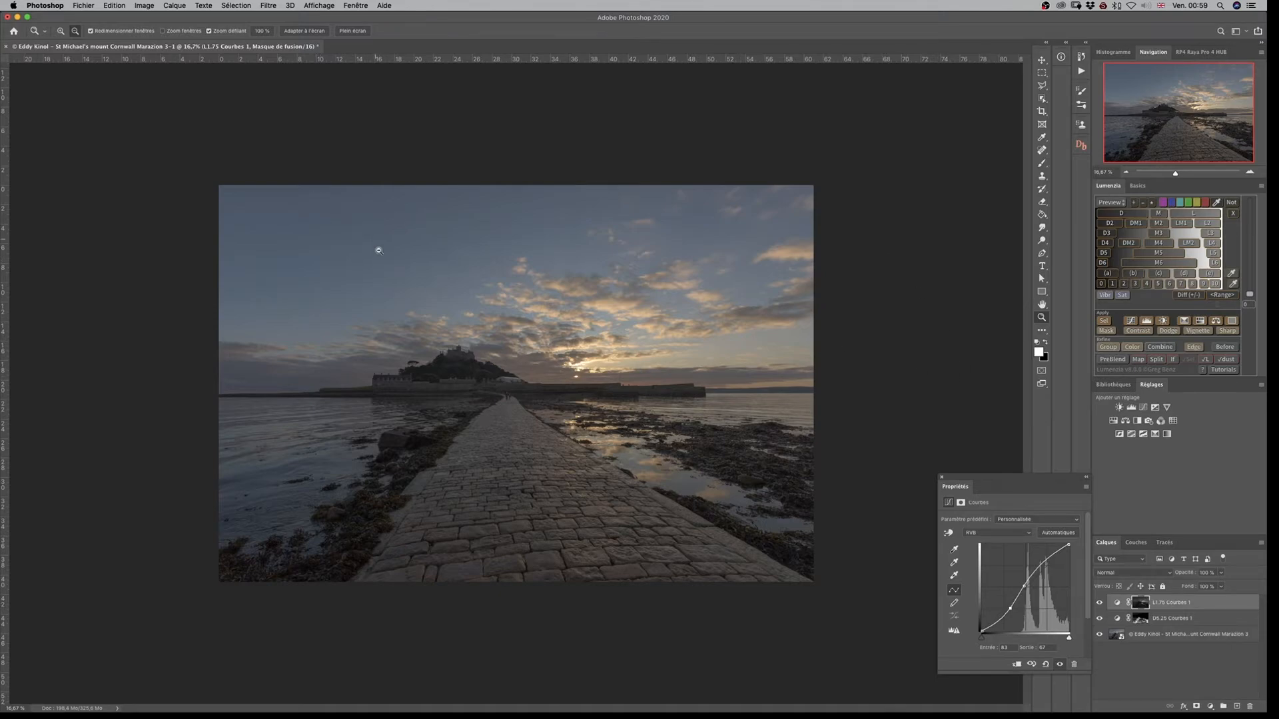
drag(471, 243, 551, 217)
drag(608, 261, 584, 344)
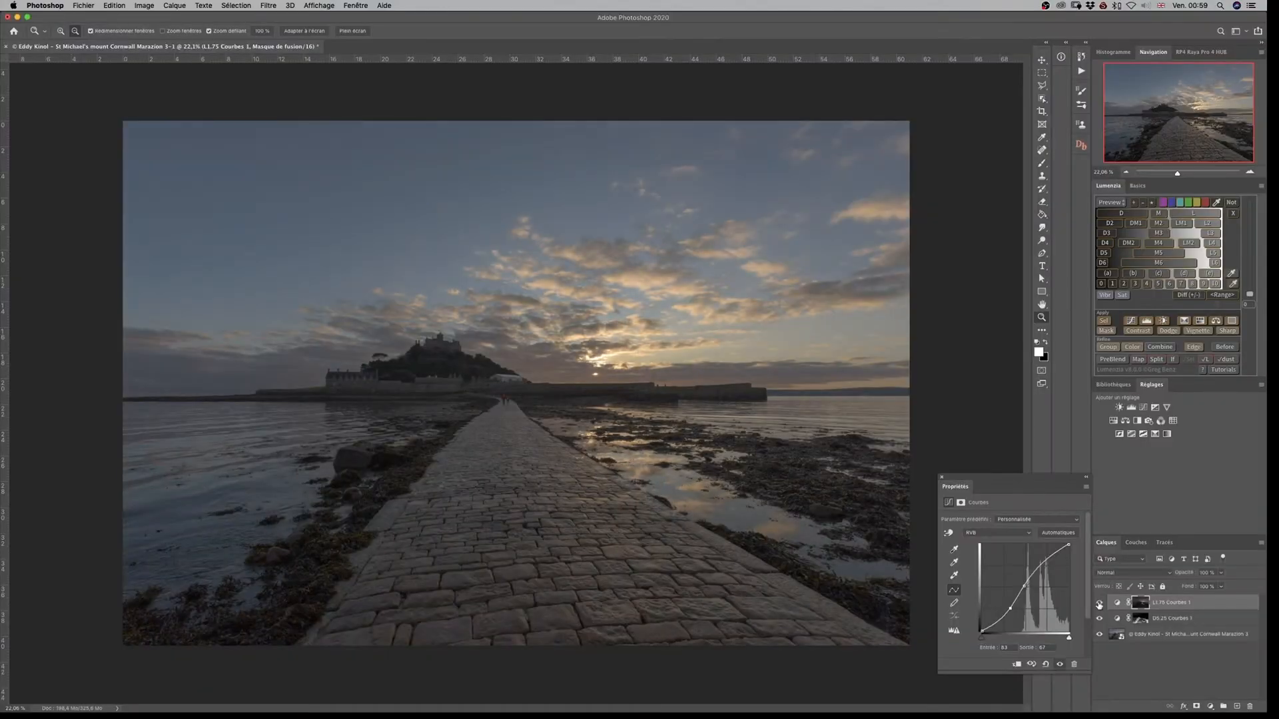
Compare the whole photo with and without the L1.75 Curves layer's contrast, and check the darks layer's visibility
click(1099, 604)
click(1099, 605)
click(1099, 604)
click(1098, 604)
click(1098, 604)
click(1099, 604)
click(1100, 619)
Add a Levels adjustment layer with the white input at about 194 and the midtones at about 0.78
click(1132, 408)
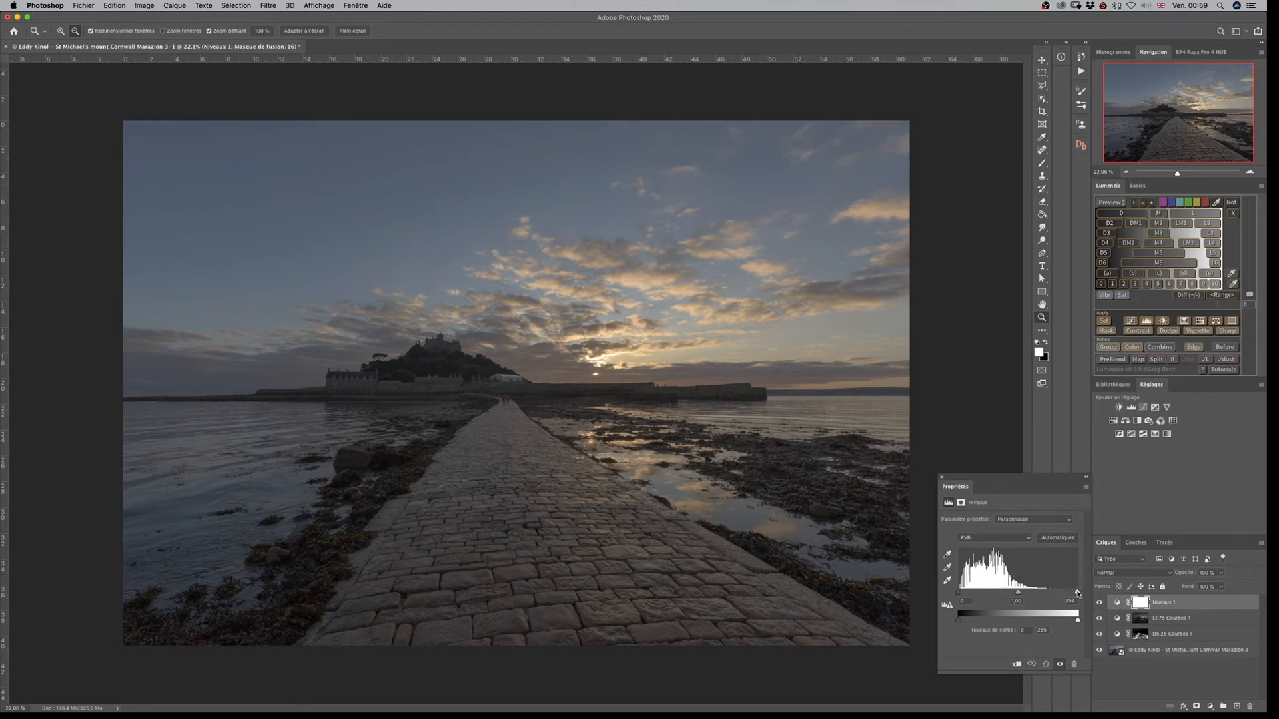
drag(1078, 593, 1049, 591)
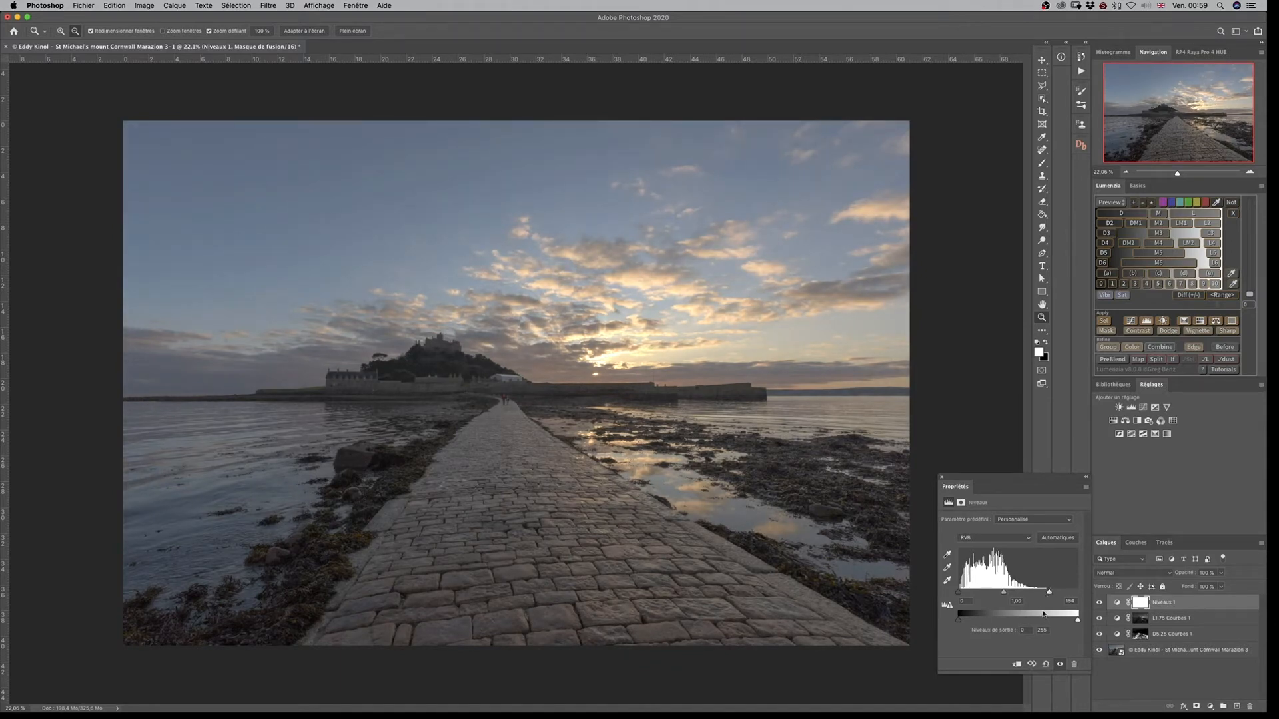
drag(1006, 594, 1011, 593)
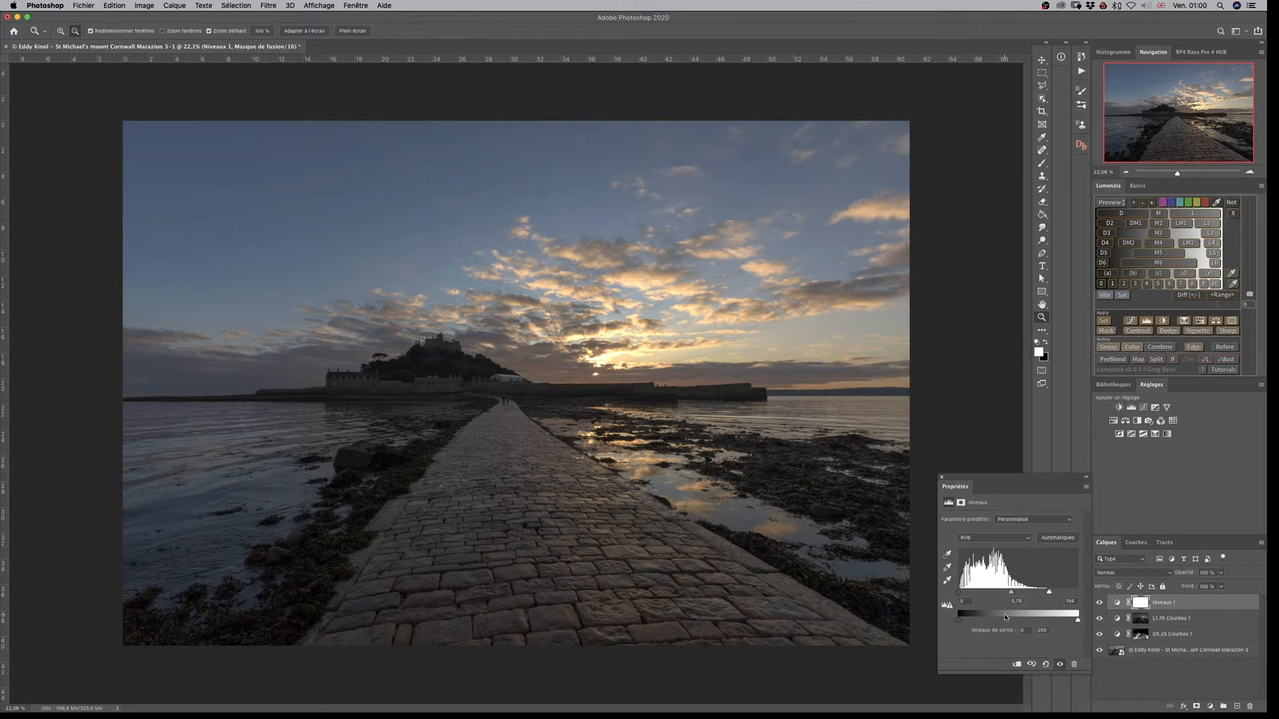
Compare the photo with and without the Levels layer and refresh the histogram to check the tonal range
click(1099, 603)
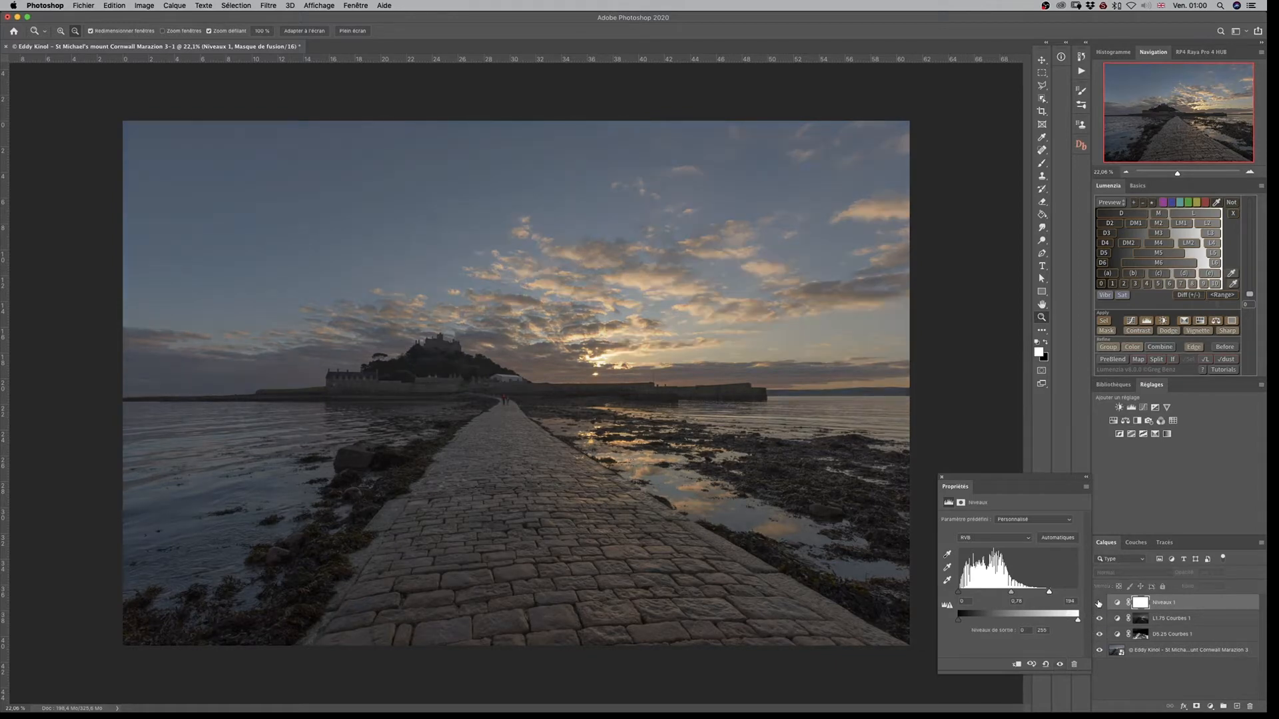
click(1099, 603)
click(1099, 603)
click(1099, 602)
click(1100, 603)
click(1099, 603)
click(1099, 603)
click(1100, 602)
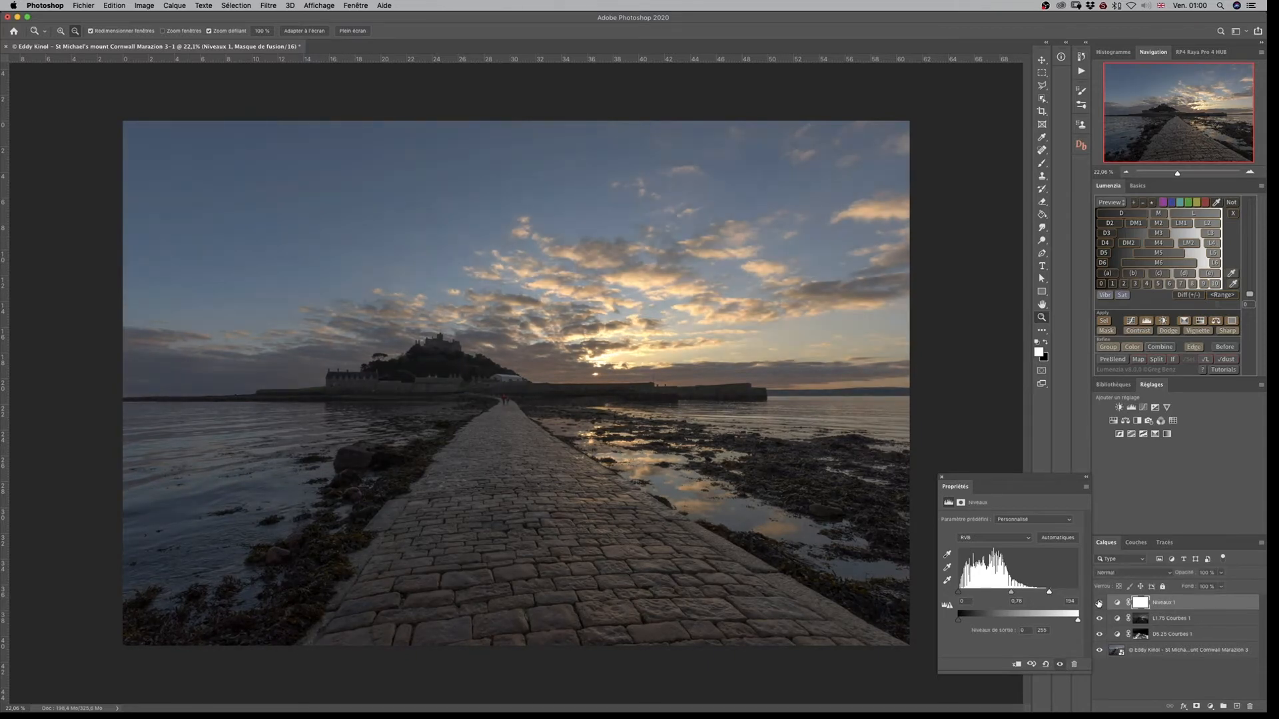
click(1113, 52)
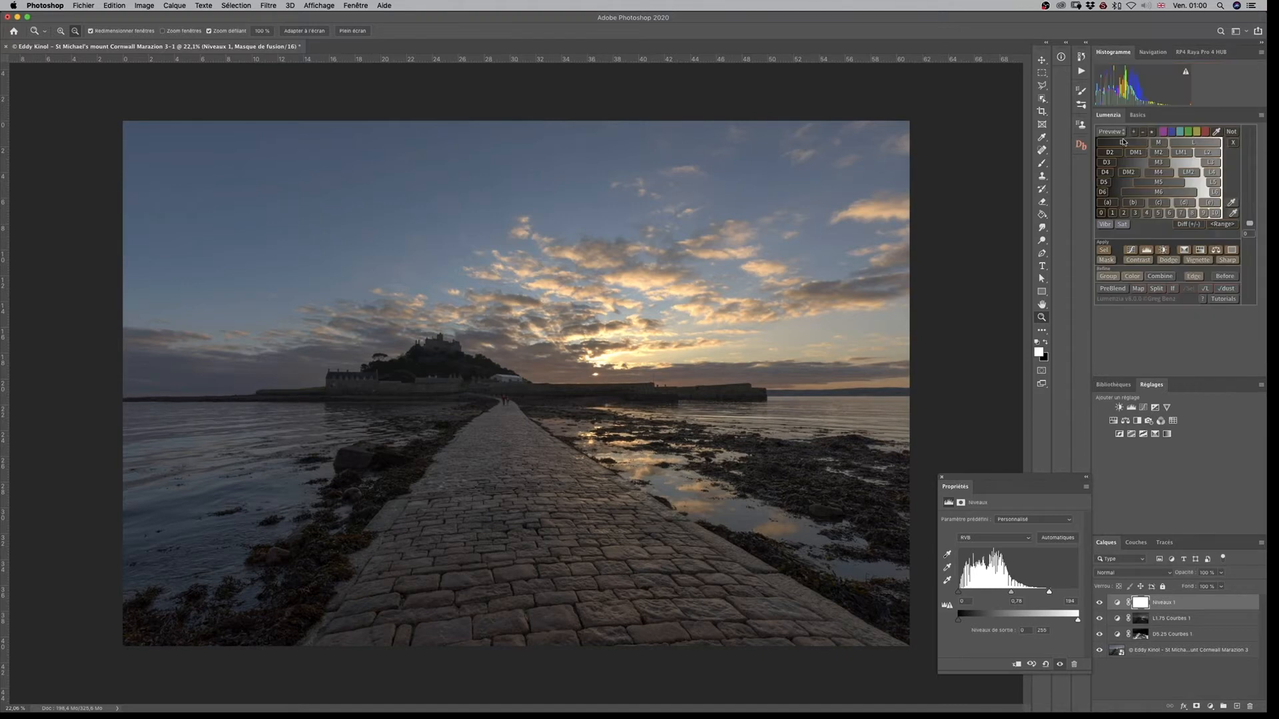
click(1186, 71)
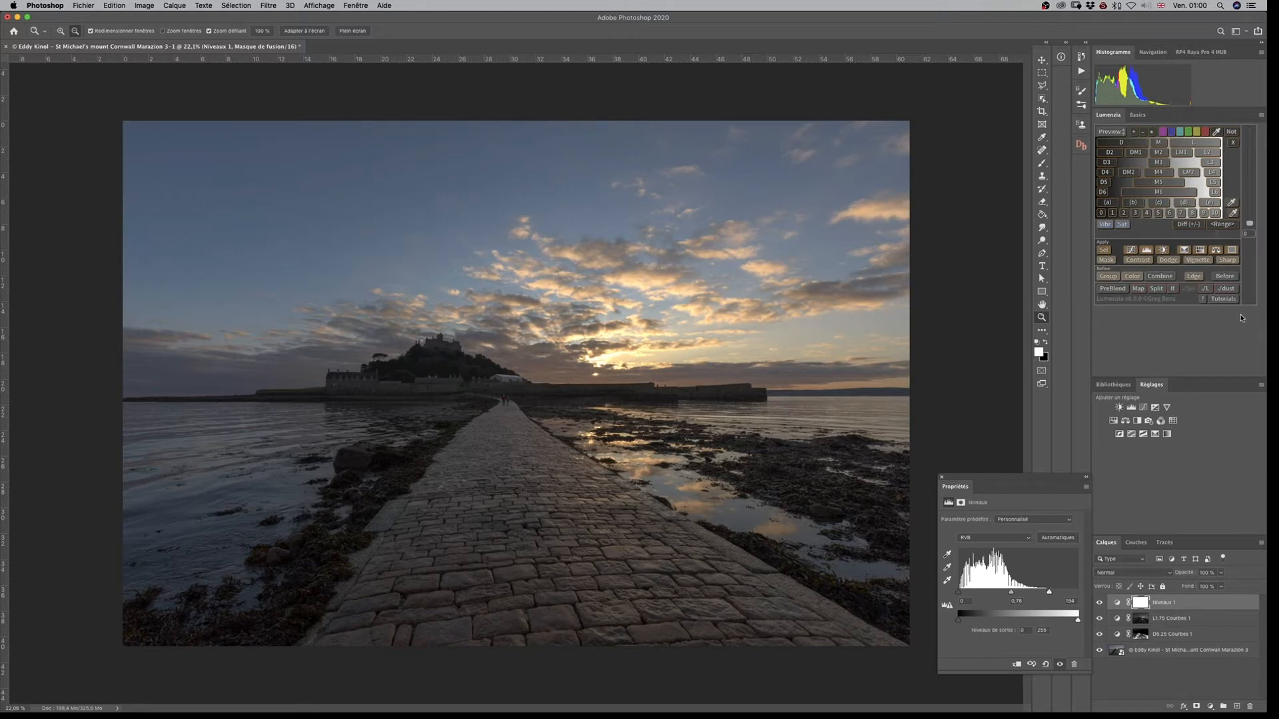
Add a Curves layer masked with Lumenzia's M2 midtones mask and slightly raise its curve's midtones
click(1144, 407)
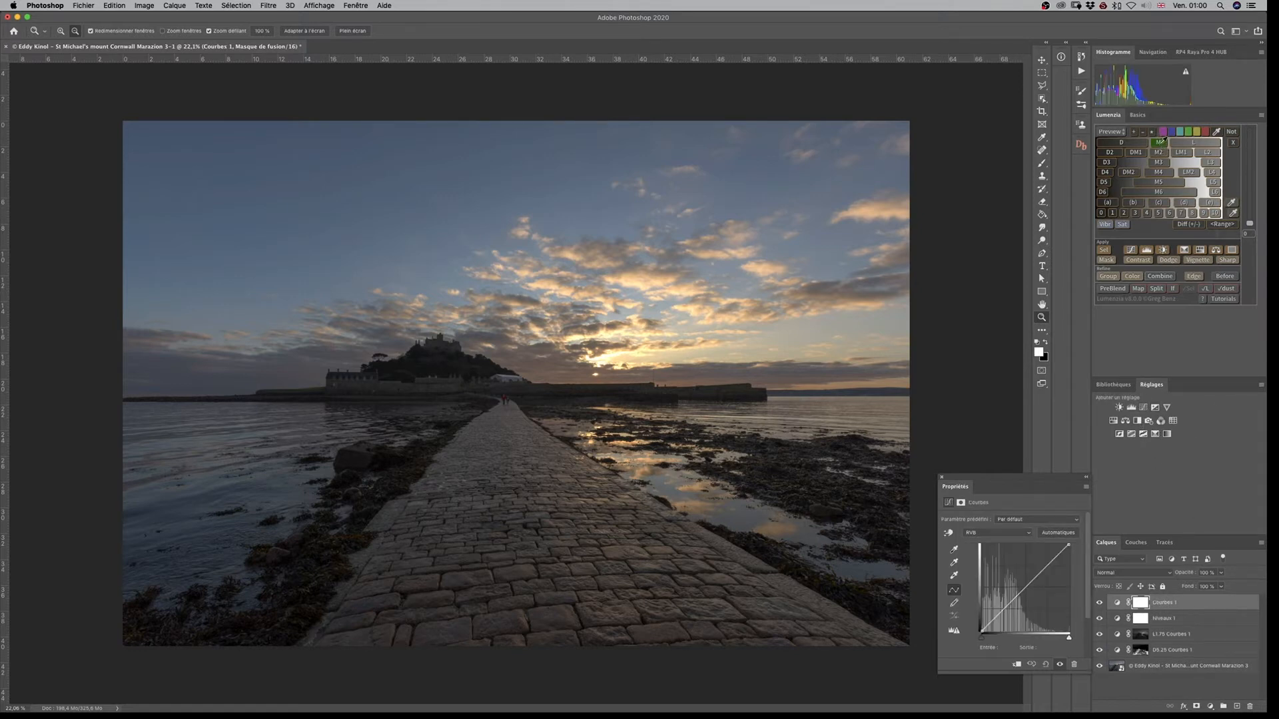
click(1159, 142)
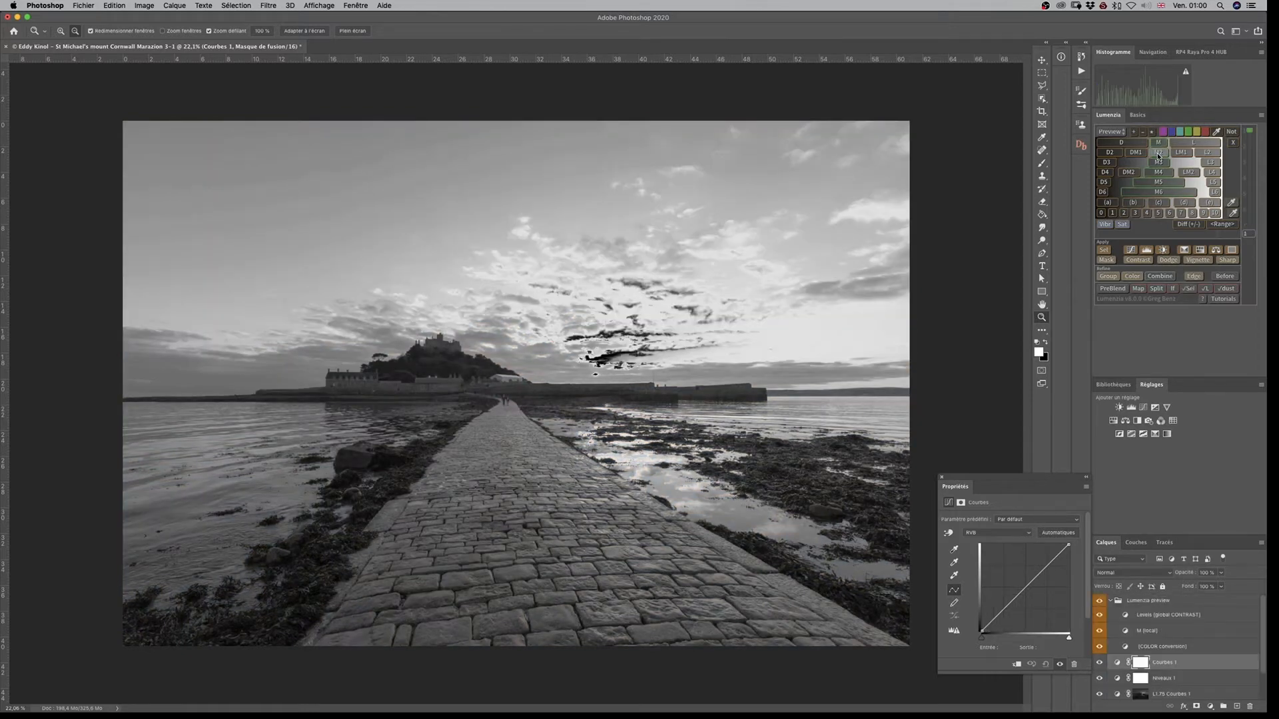
click(1159, 154)
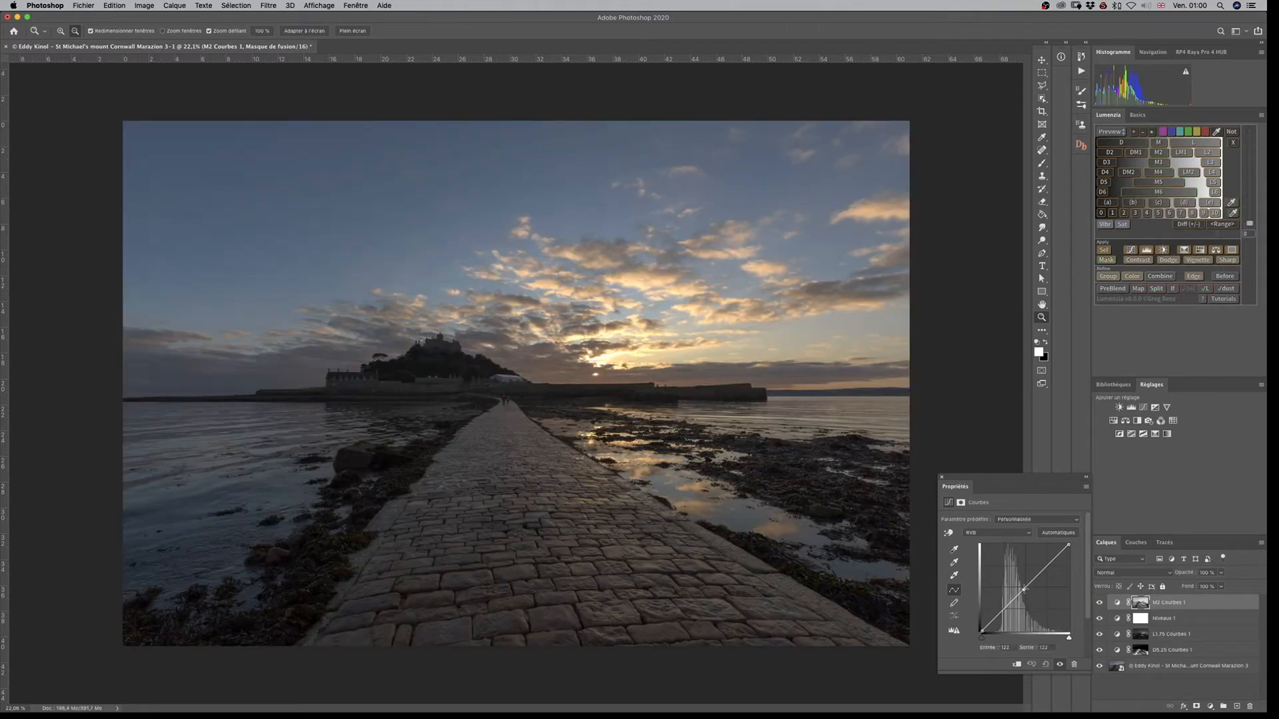
drag(1024, 590, 1018, 590)
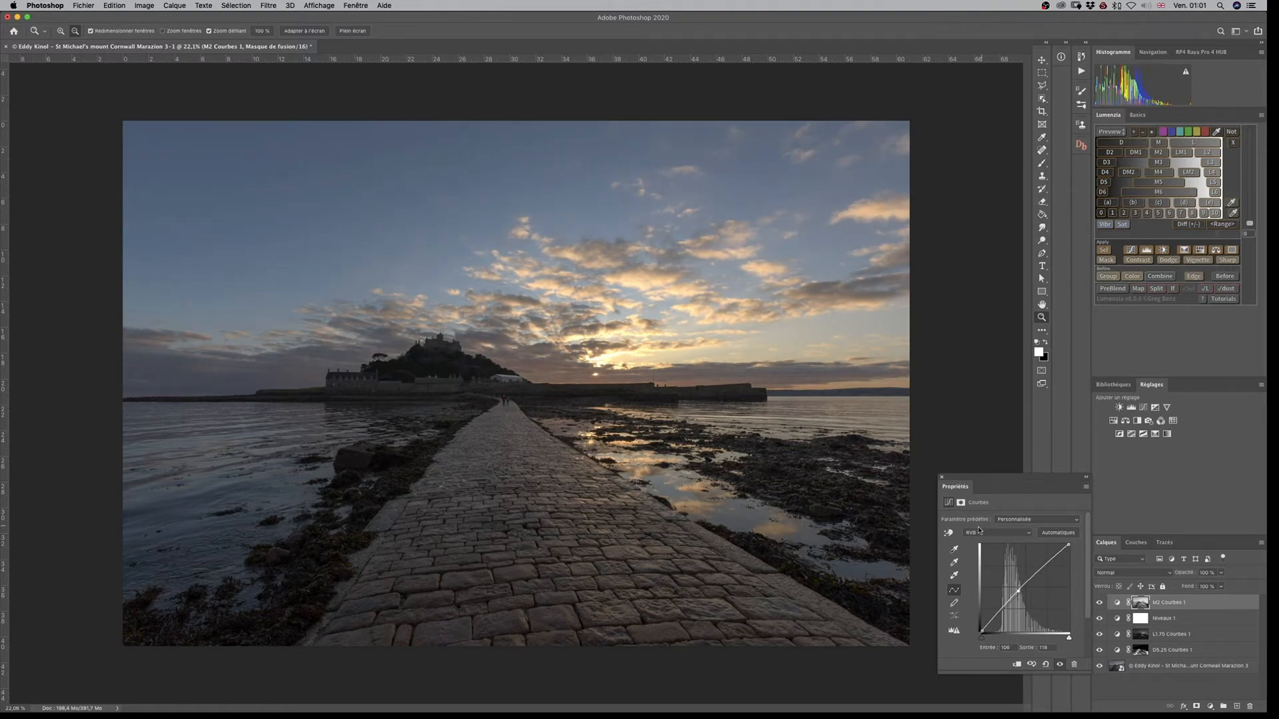
click(942, 477)
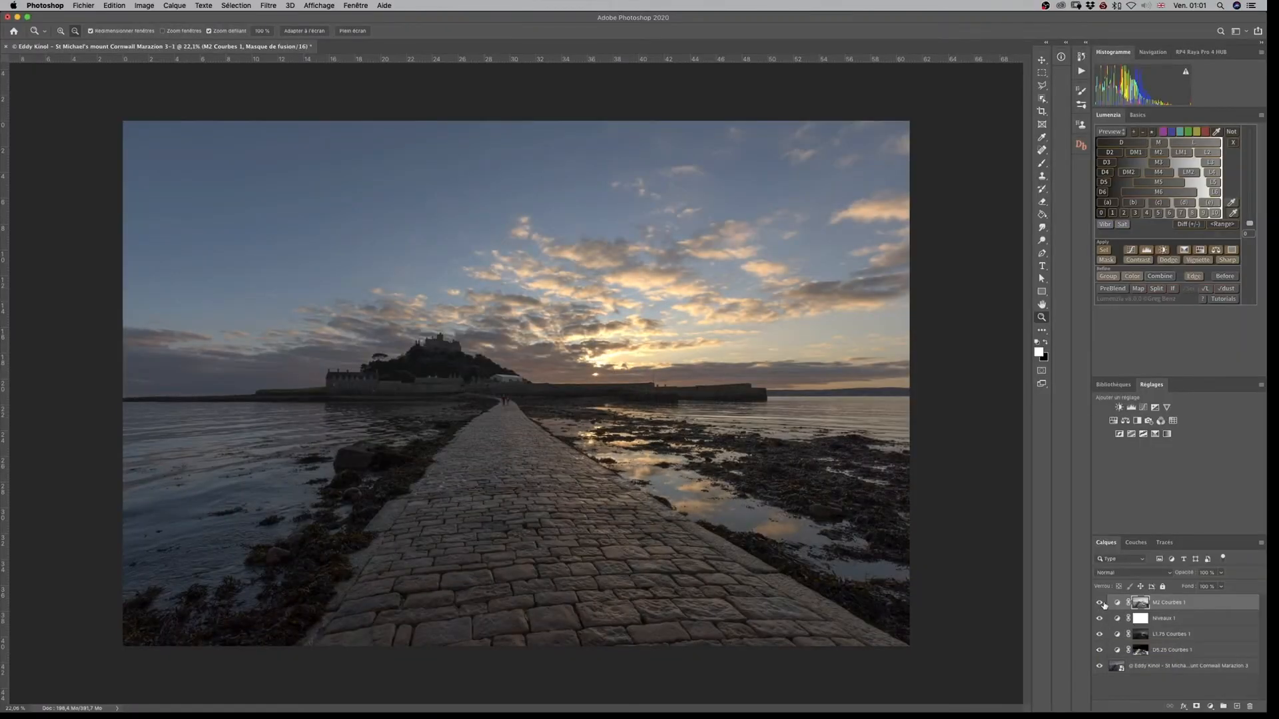
Hide the four adjustment layers one by one, from M2 Curves down to D5.25 Curves, to review the original photo
click(1101, 603)
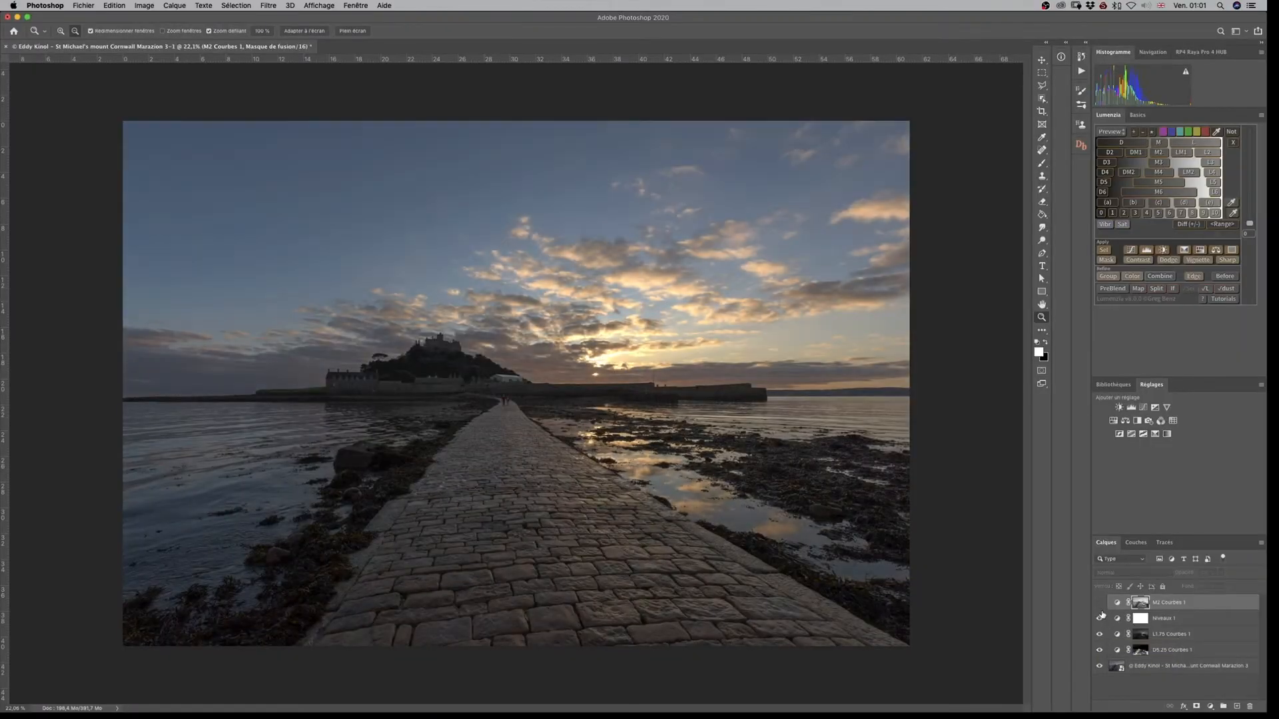
click(1100, 619)
click(1099, 634)
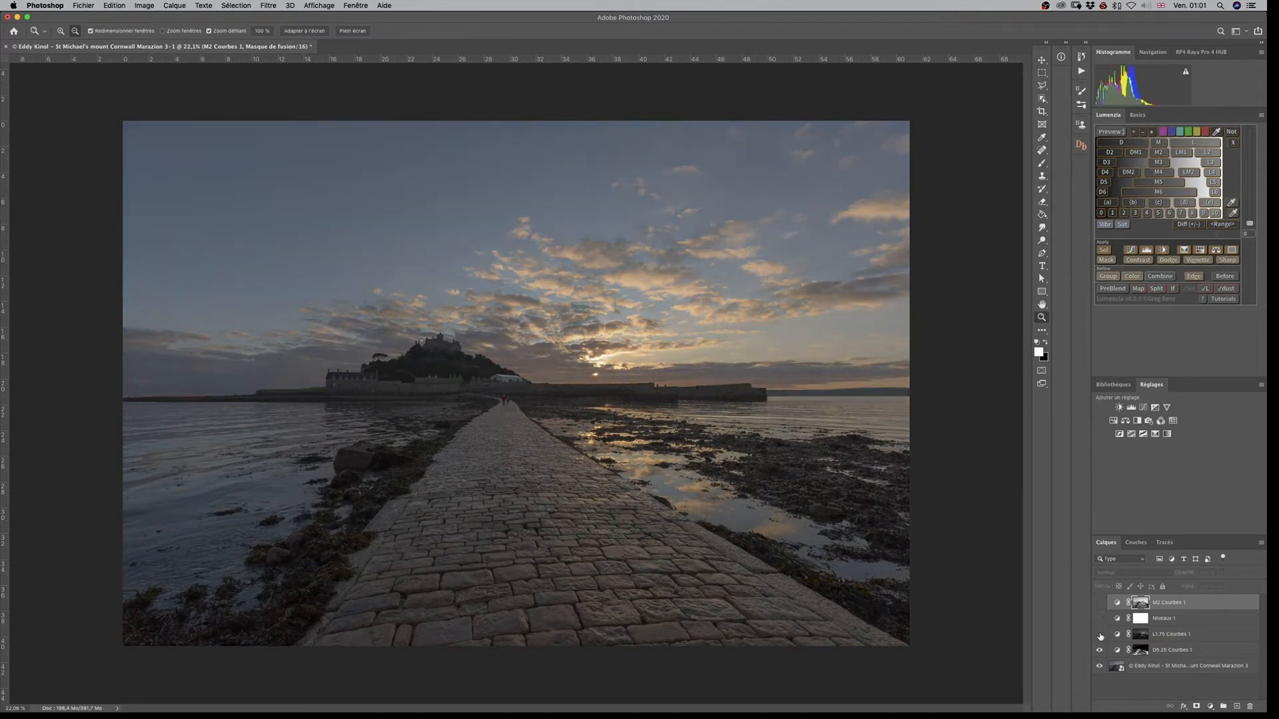
click(1099, 651)
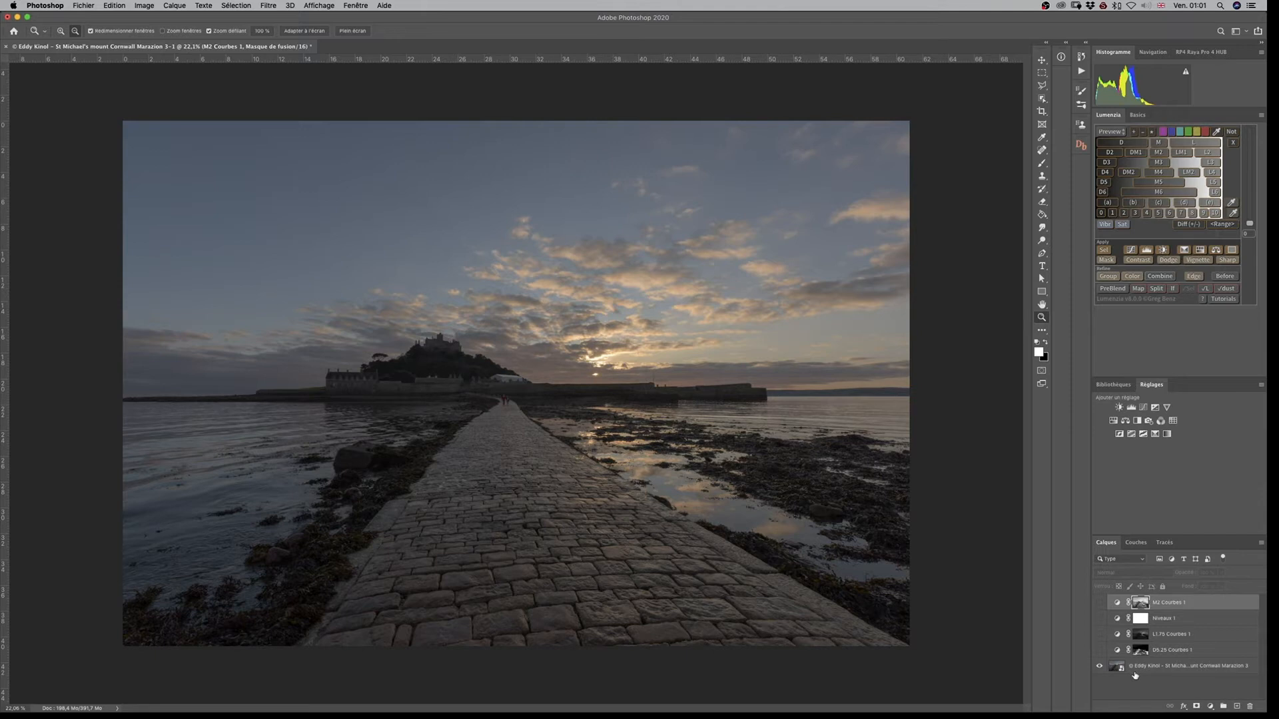
Show the D5.25 and L1.75 Curves layers again and review the L1.75 curve
click(1099, 651)
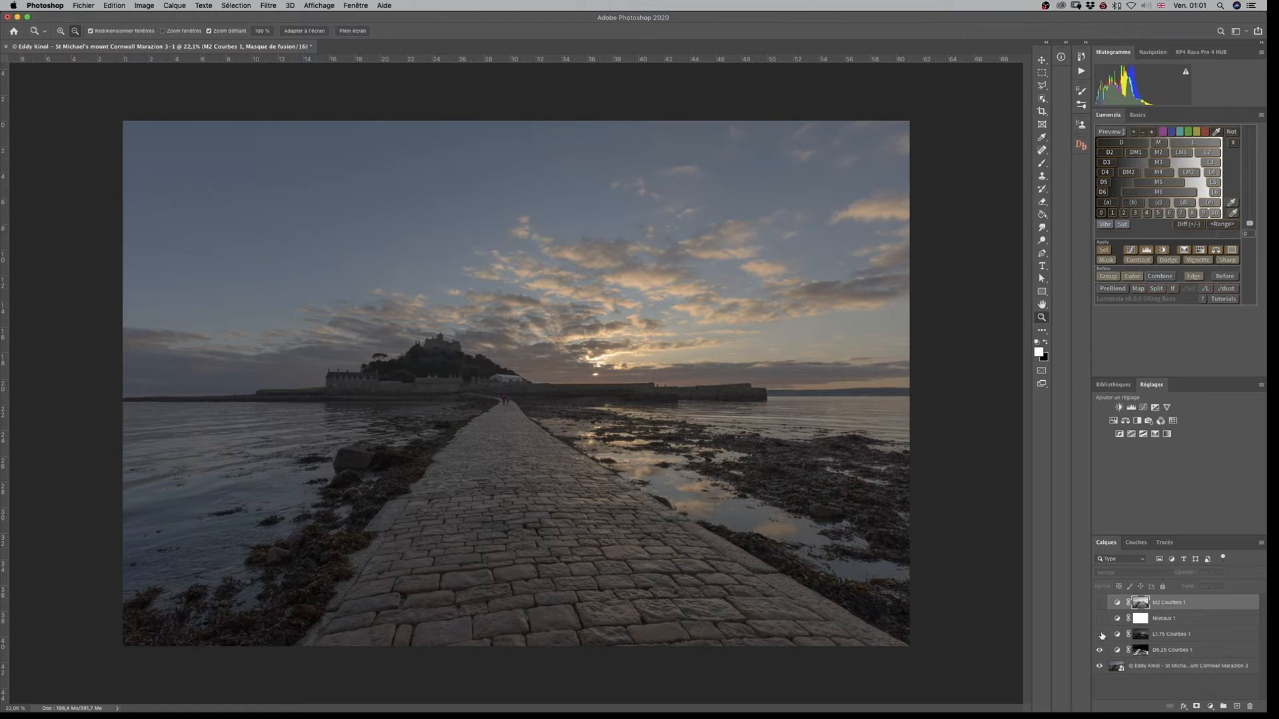
click(1100, 635)
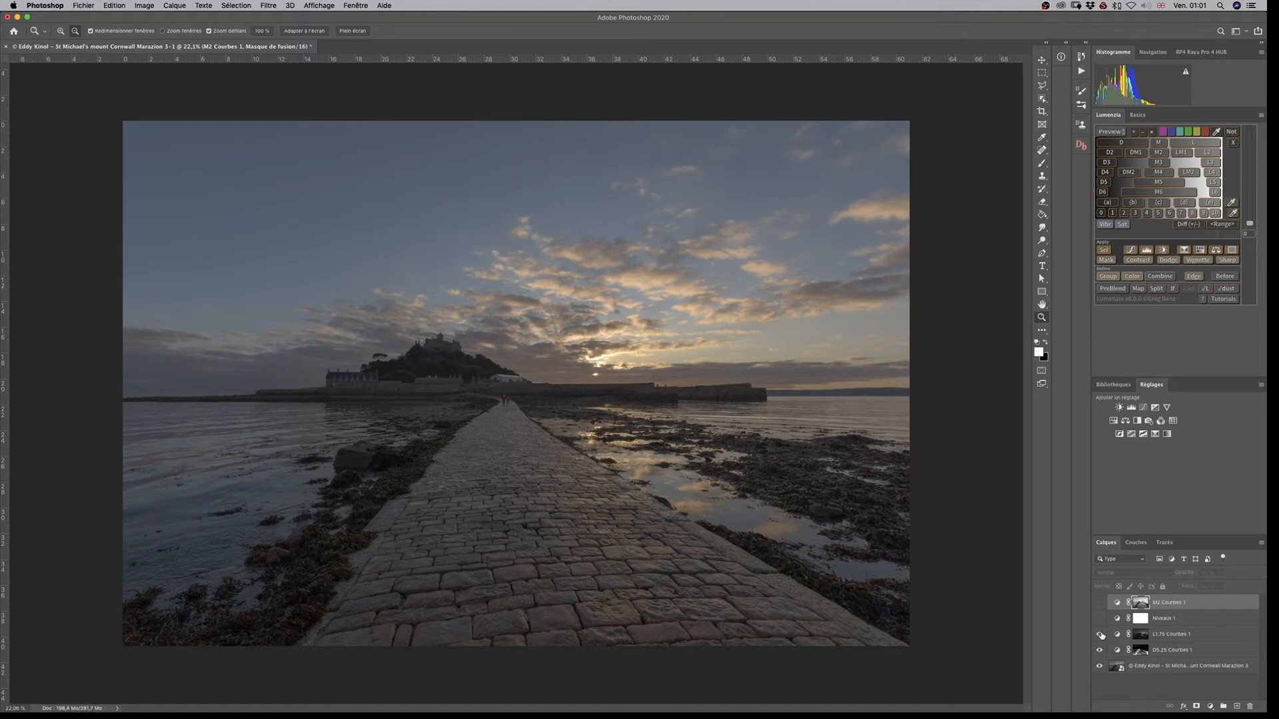
double_click(1119, 636)
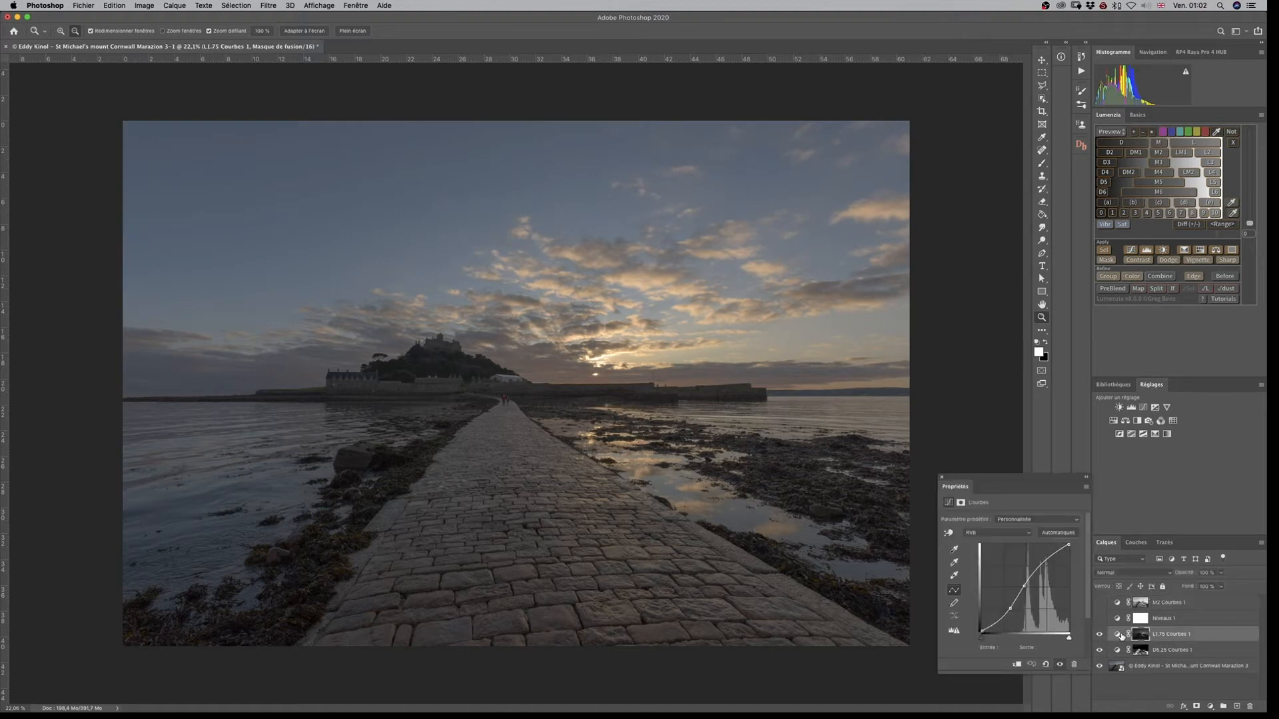
click(941, 478)
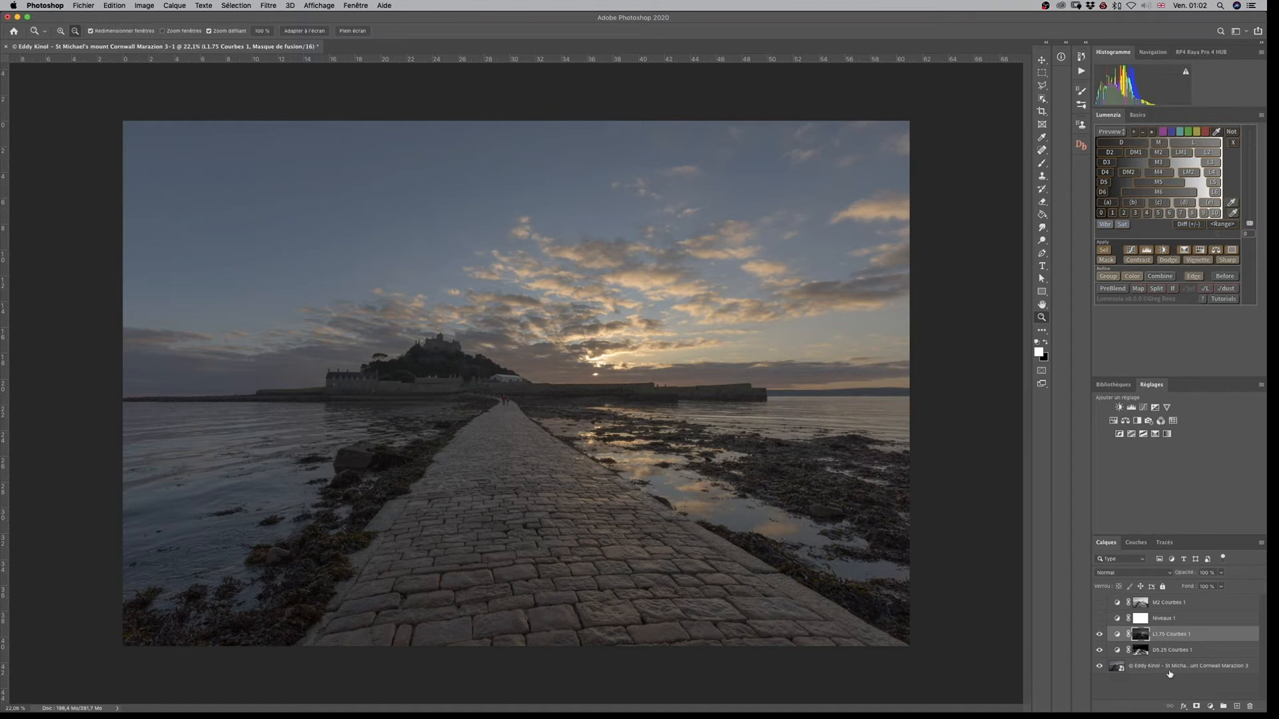
Show the Levels and M2 Curves layers again, toggling each to compare its effect on the photo
click(1100, 620)
click(1100, 619)
click(1099, 620)
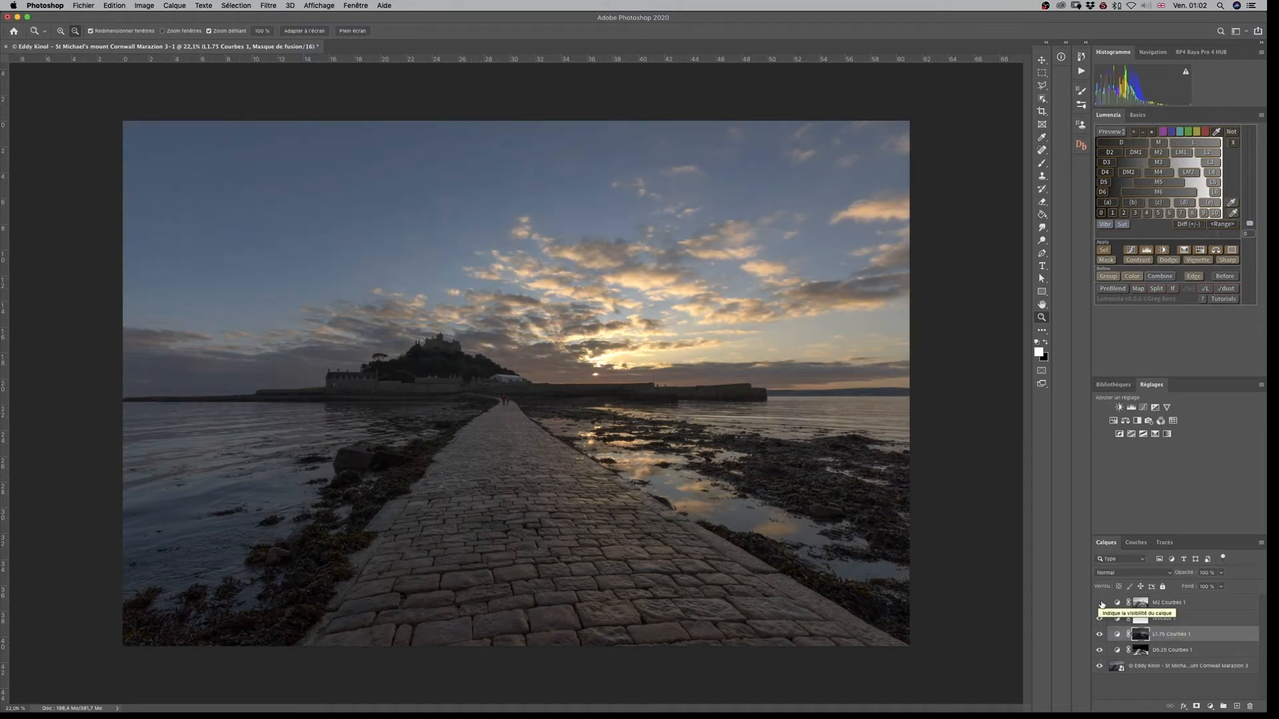
click(1101, 603)
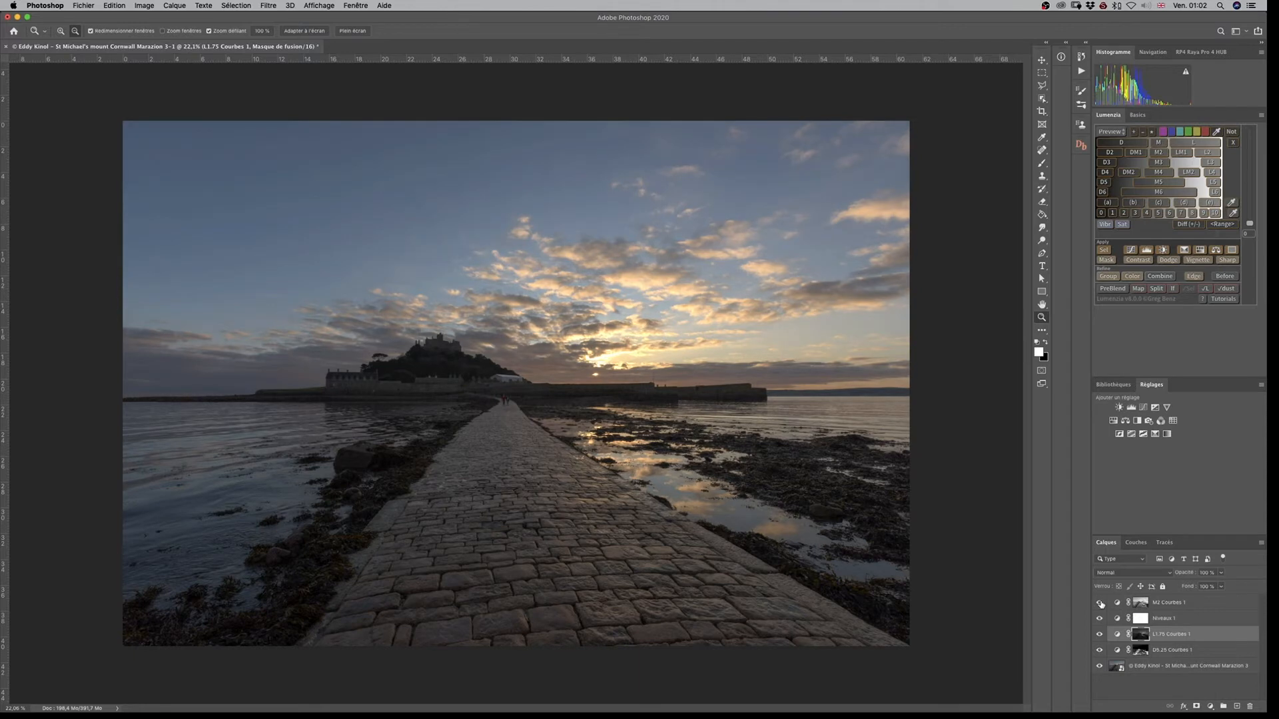
click(1100, 604)
click(1101, 603)
Compare the original photo with the fully adjusted version and inspect the result at several zoom levels
alt+click(1100, 668)
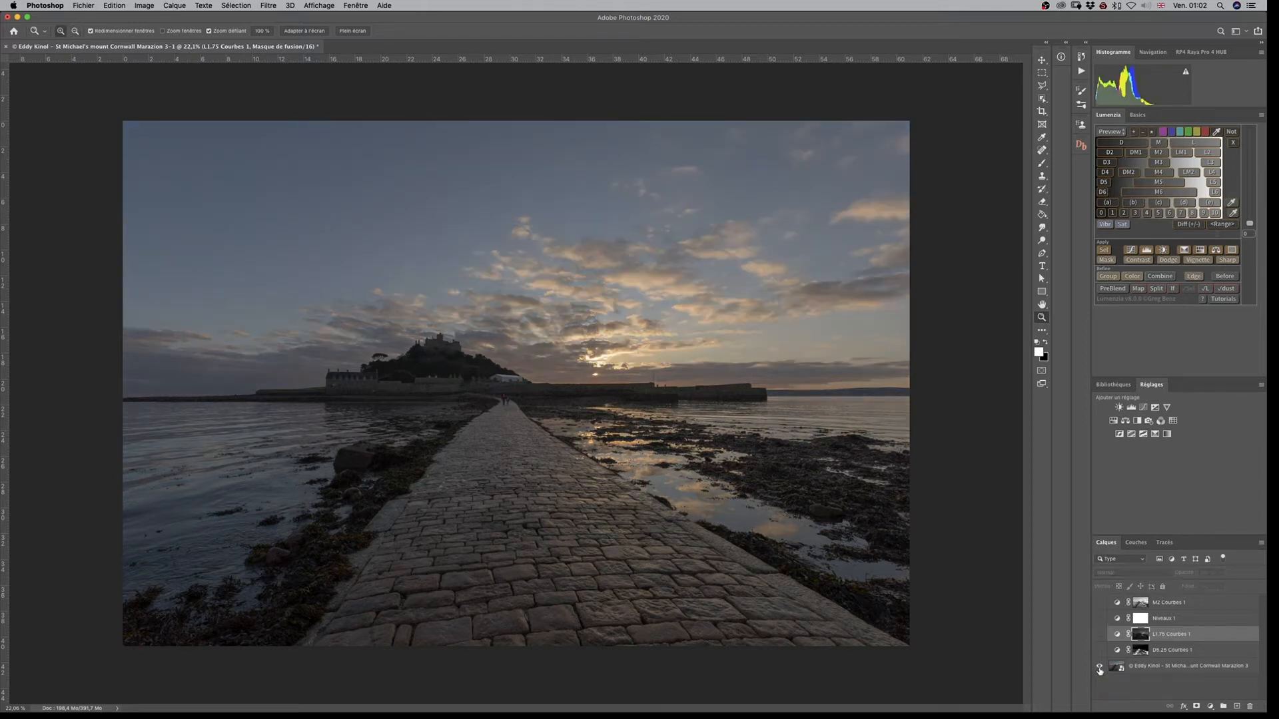
alt+click(1099, 668)
alt+click(1099, 667)
alt+click(1099, 667)
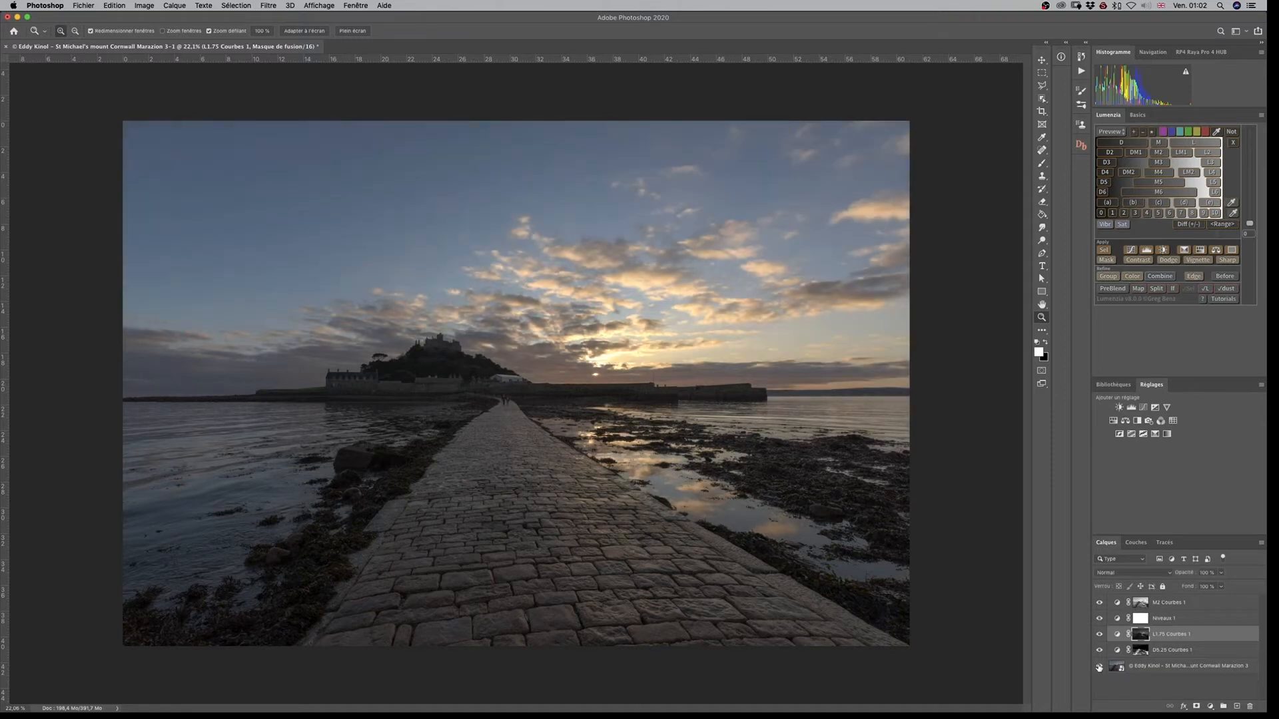
alt+click(1099, 668)
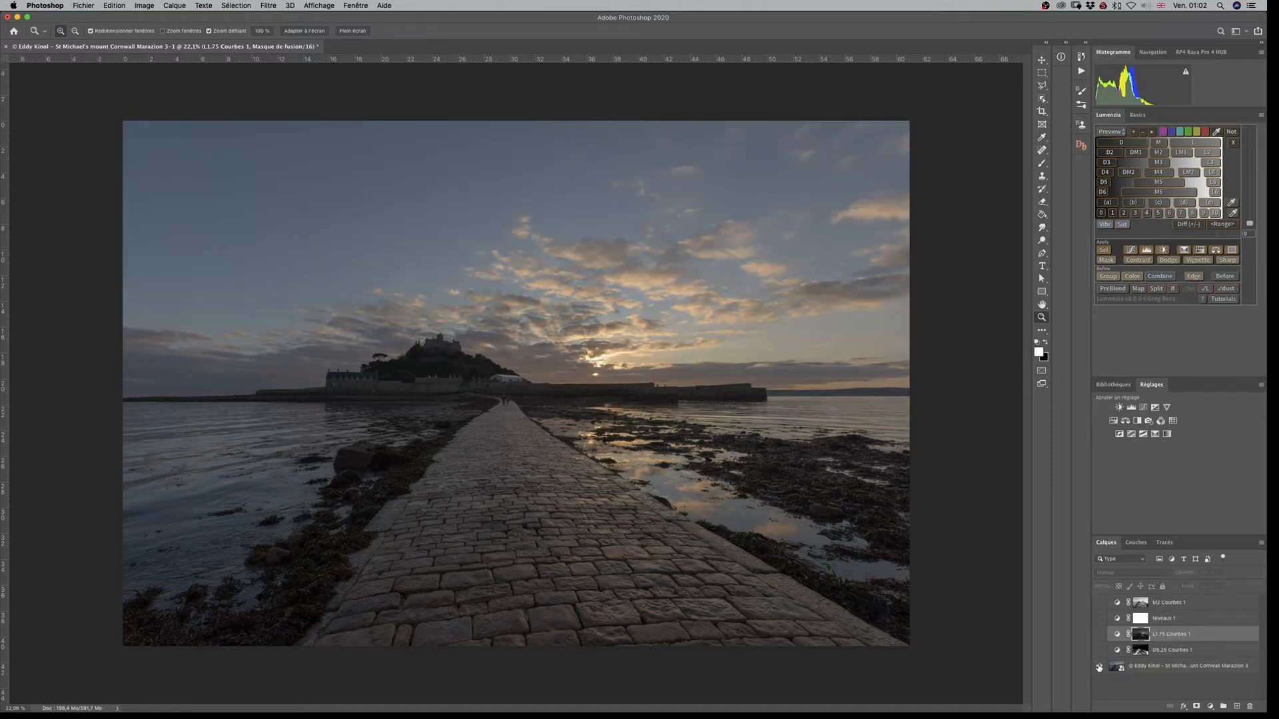
alt+click(1099, 668)
alt+click(1099, 668)
alt+click(1100, 668)
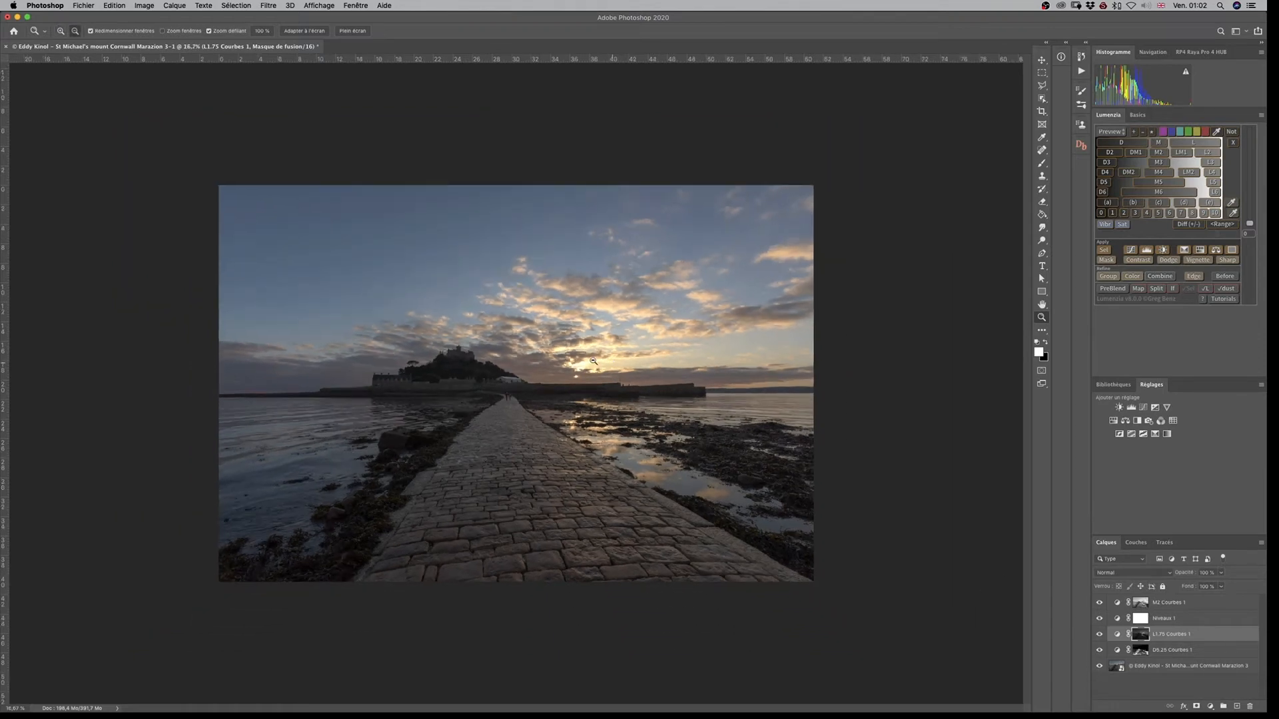
mouse_move(613, 363)
mouse_down()
mouse_move(662, 354)
mouse_move(580, 370)
mouse_move(596, 369)
mouse_up()
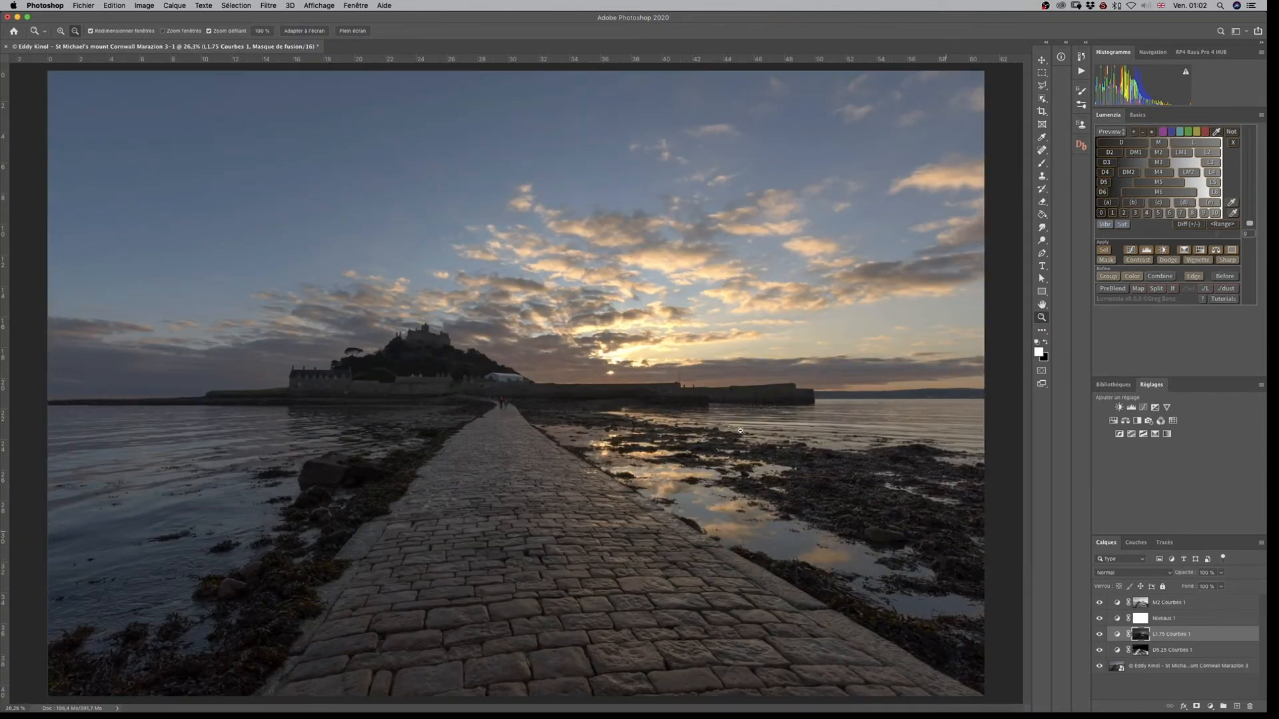
drag(647, 360, 593, 359)
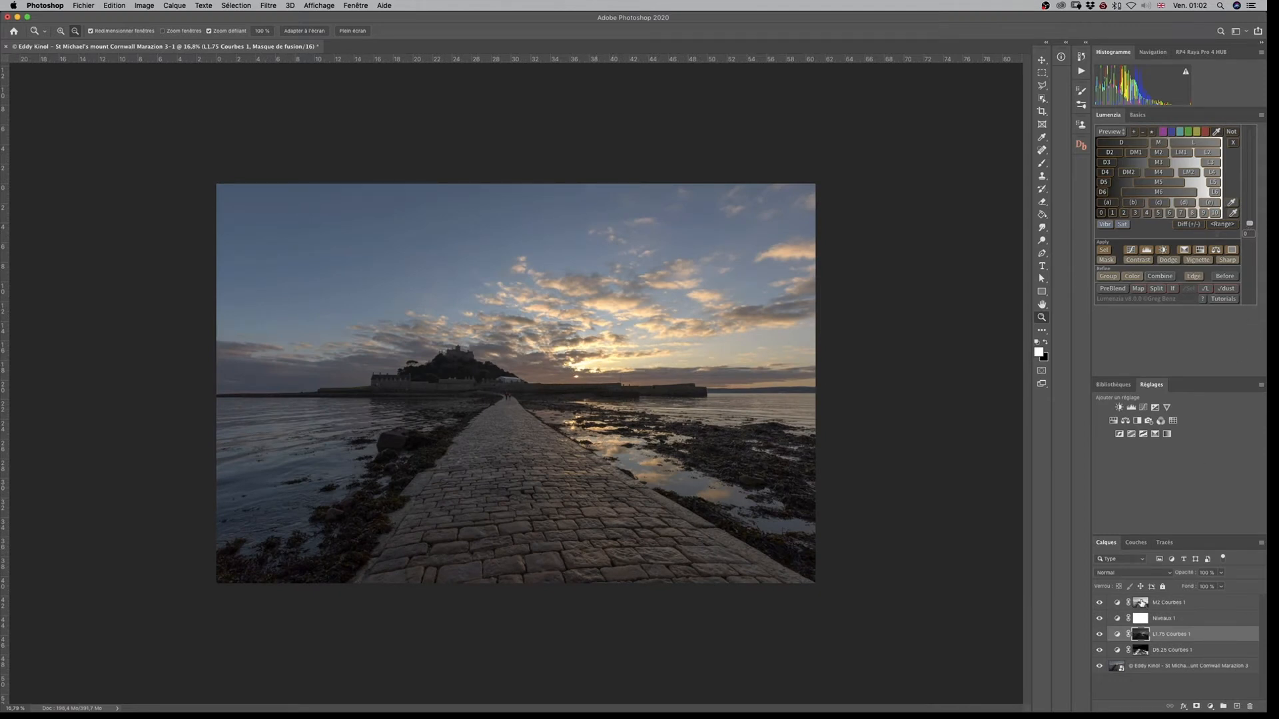
Add an unmasked Curves adjustment layer above M2 Curves
click(1141, 603)
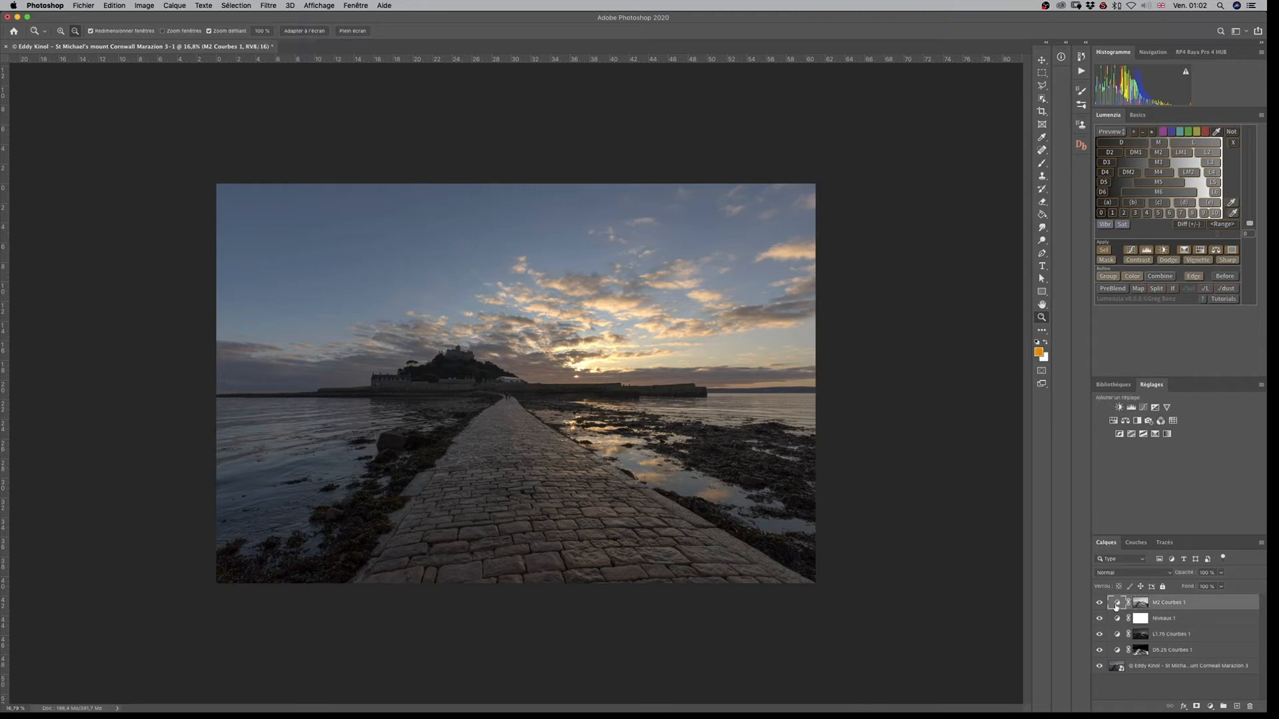
click(1144, 408)
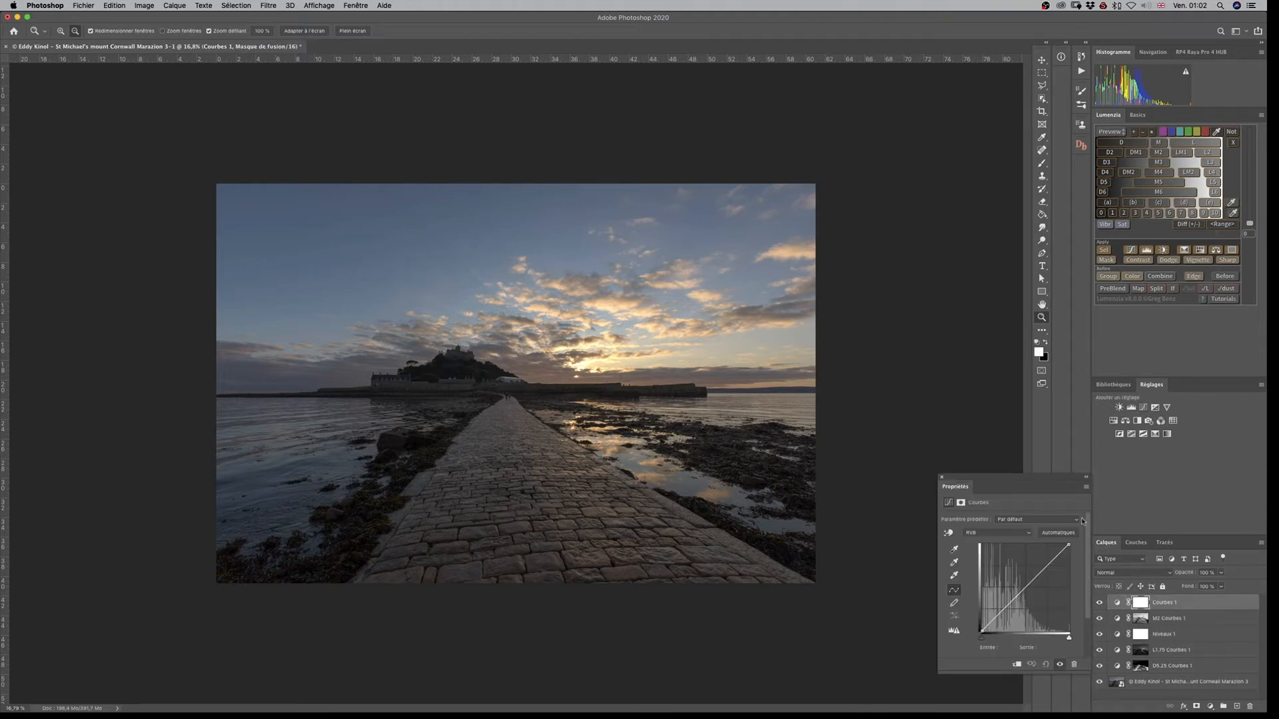
Try slight shadow and highlight adjustments on the new curve using two points, then remove the highlight point
click(1024, 589)
drag(1025, 589, 1047, 571)
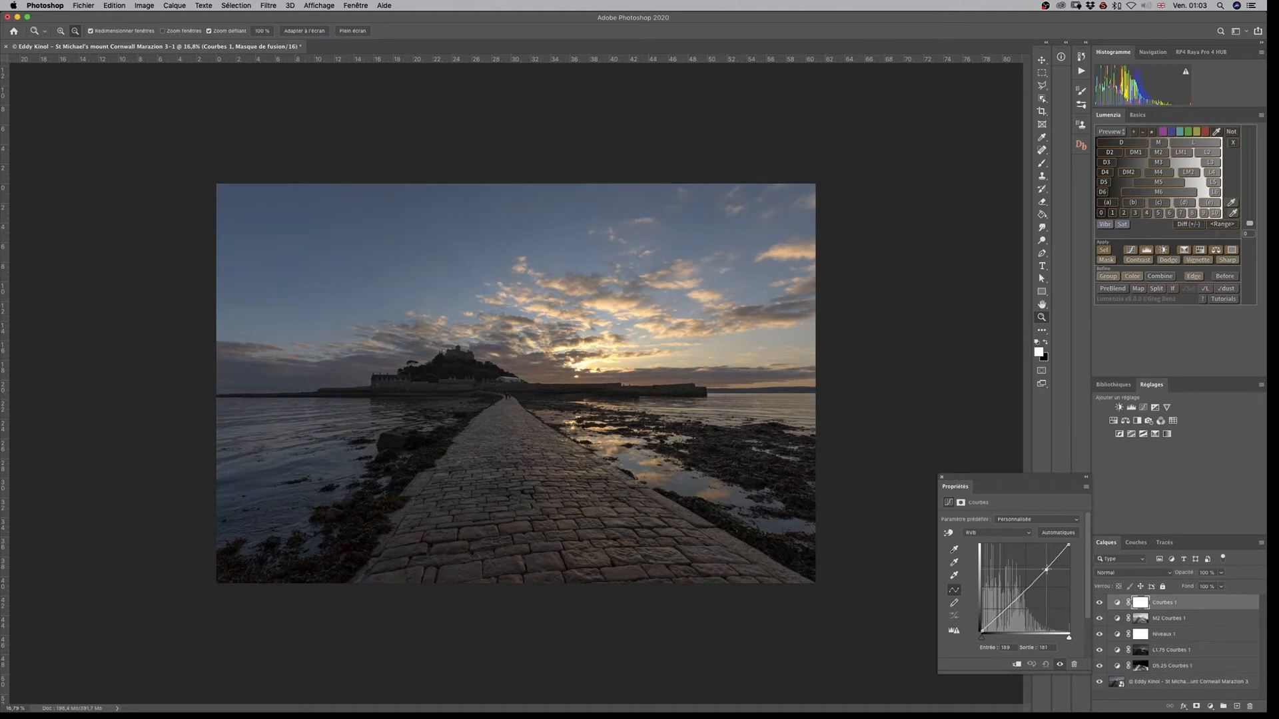
drag(1010, 615, 1005, 608)
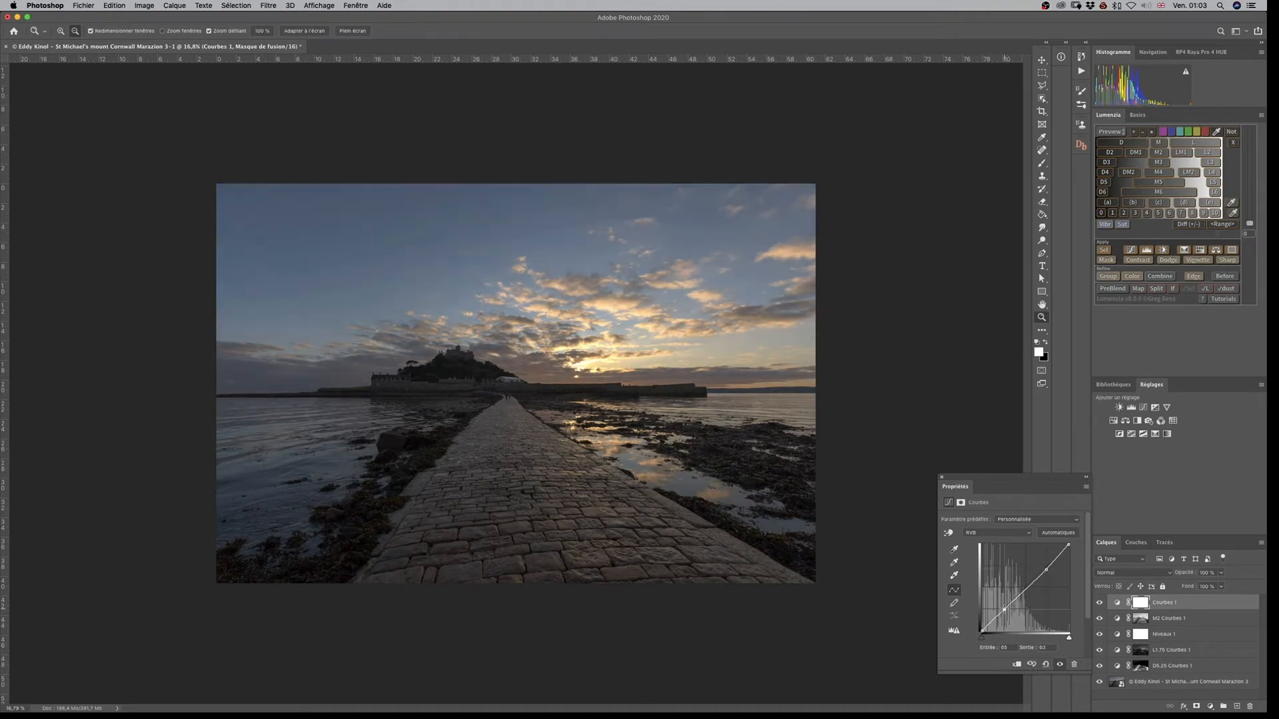
drag(1047, 569, 1046, 570)
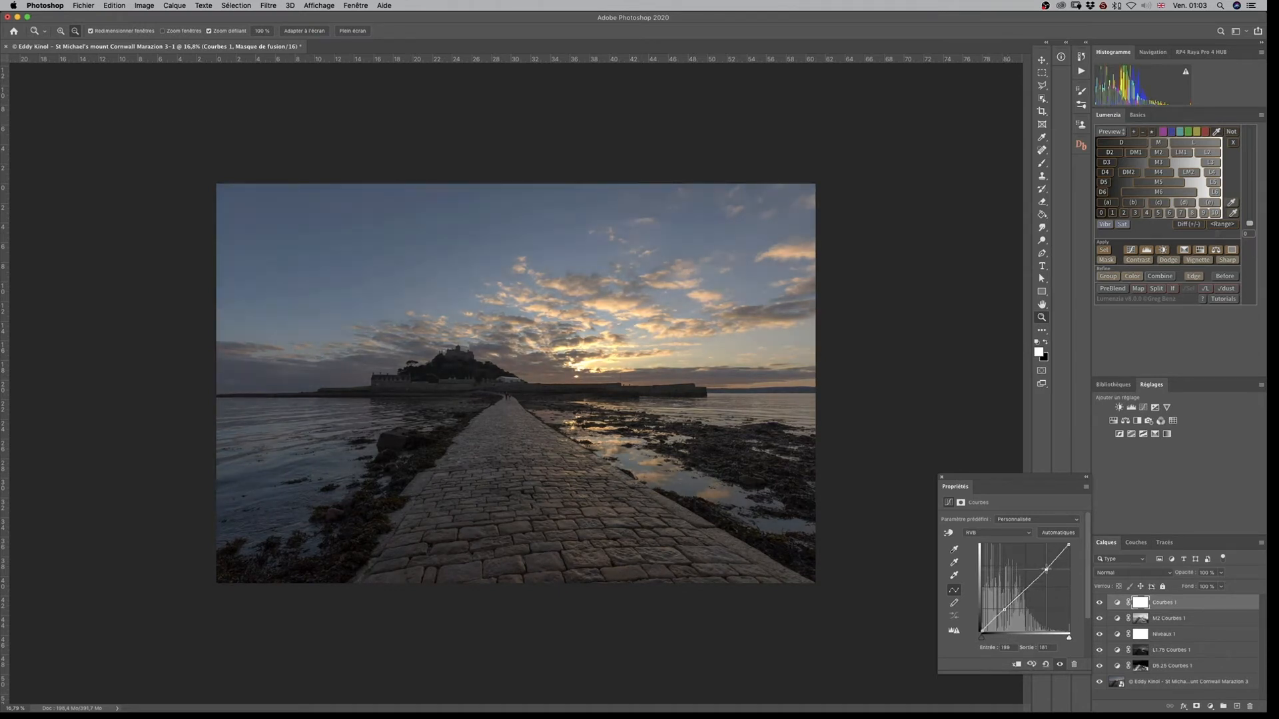
click(1033, 605)
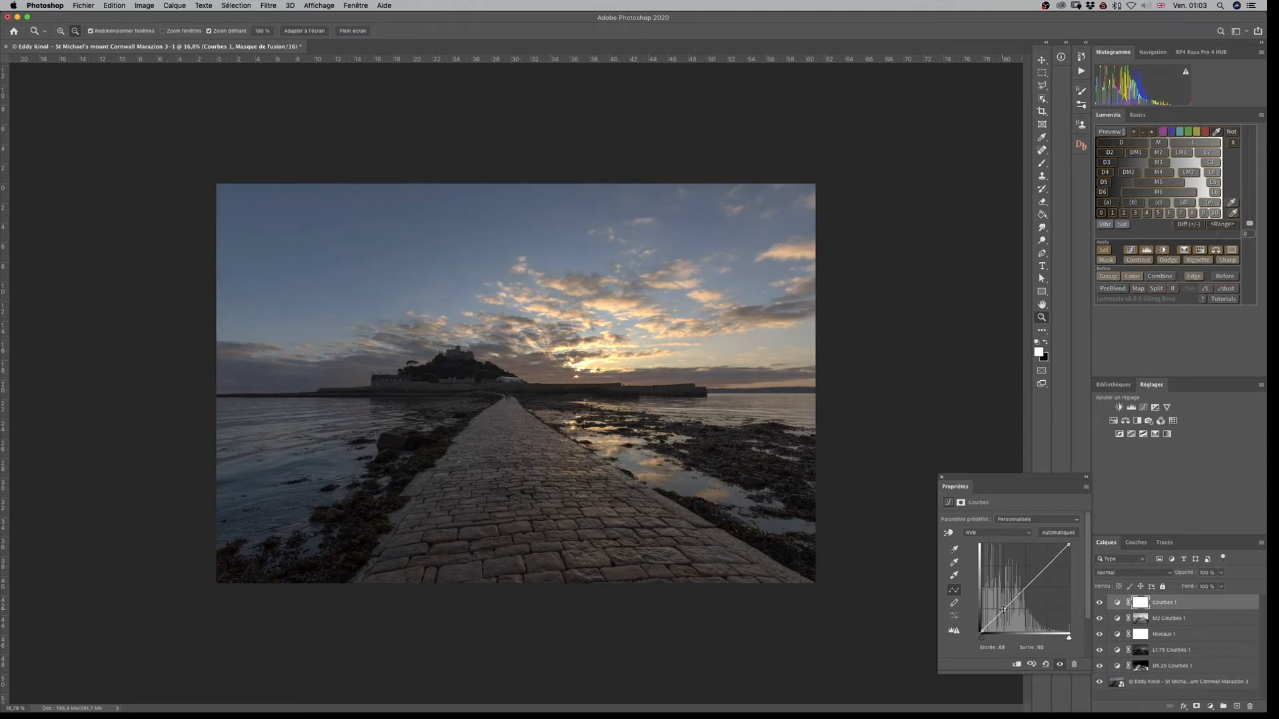
Try darkening the whole photo by pulling the curve's midtones down to an output of about 125, then delete the point
drag(1004, 610, 1031, 591)
drag(591, 368, 617, 368)
drag(1030, 591, 1032, 590)
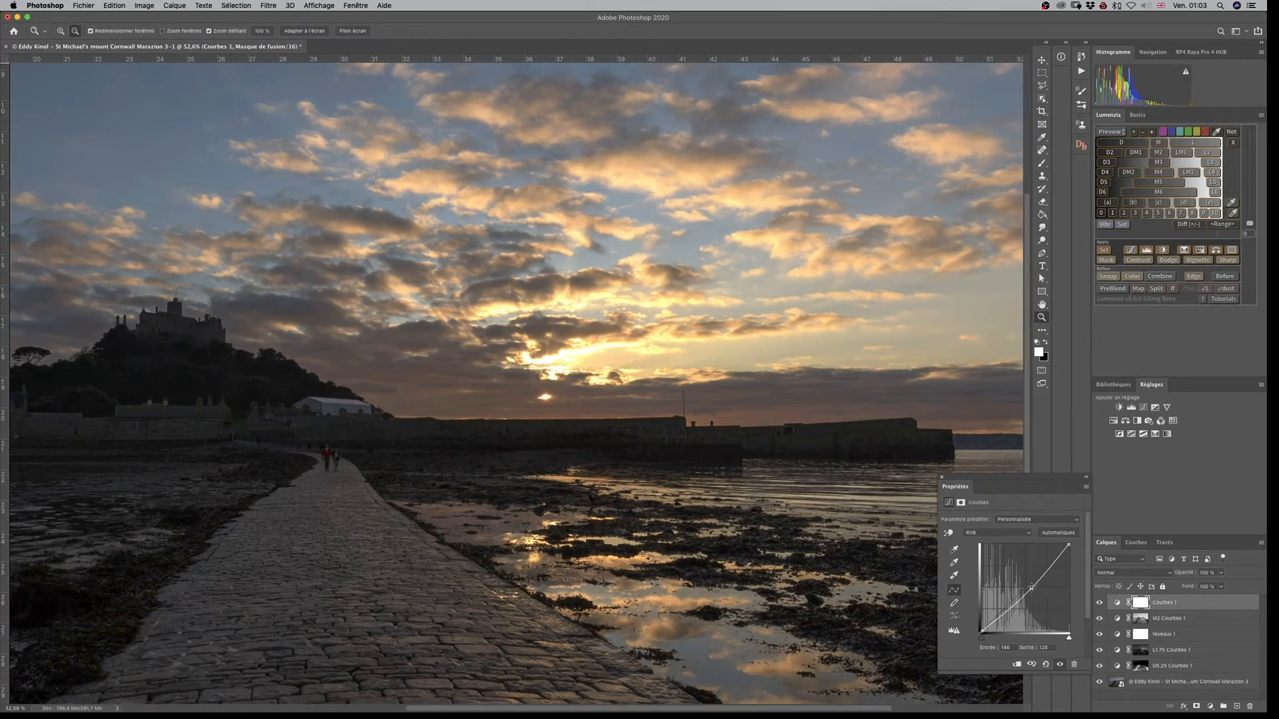
drag(758, 420, 664, 416)
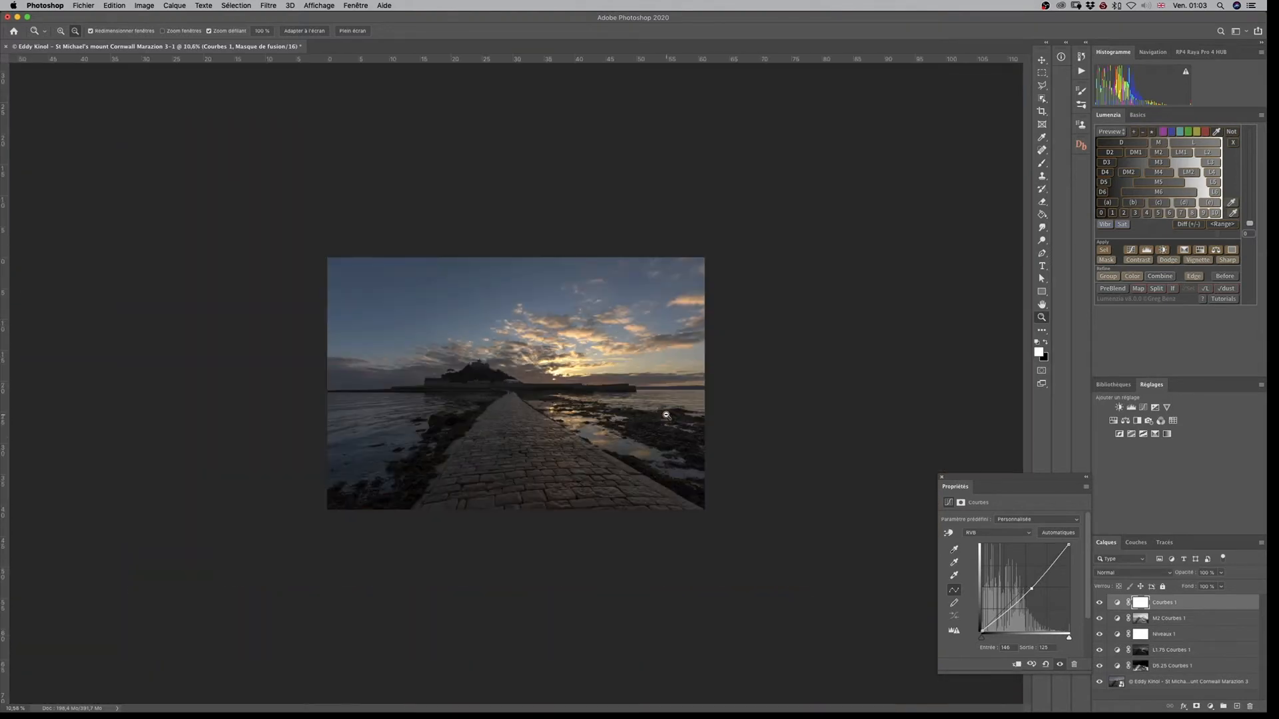
key(super+0)
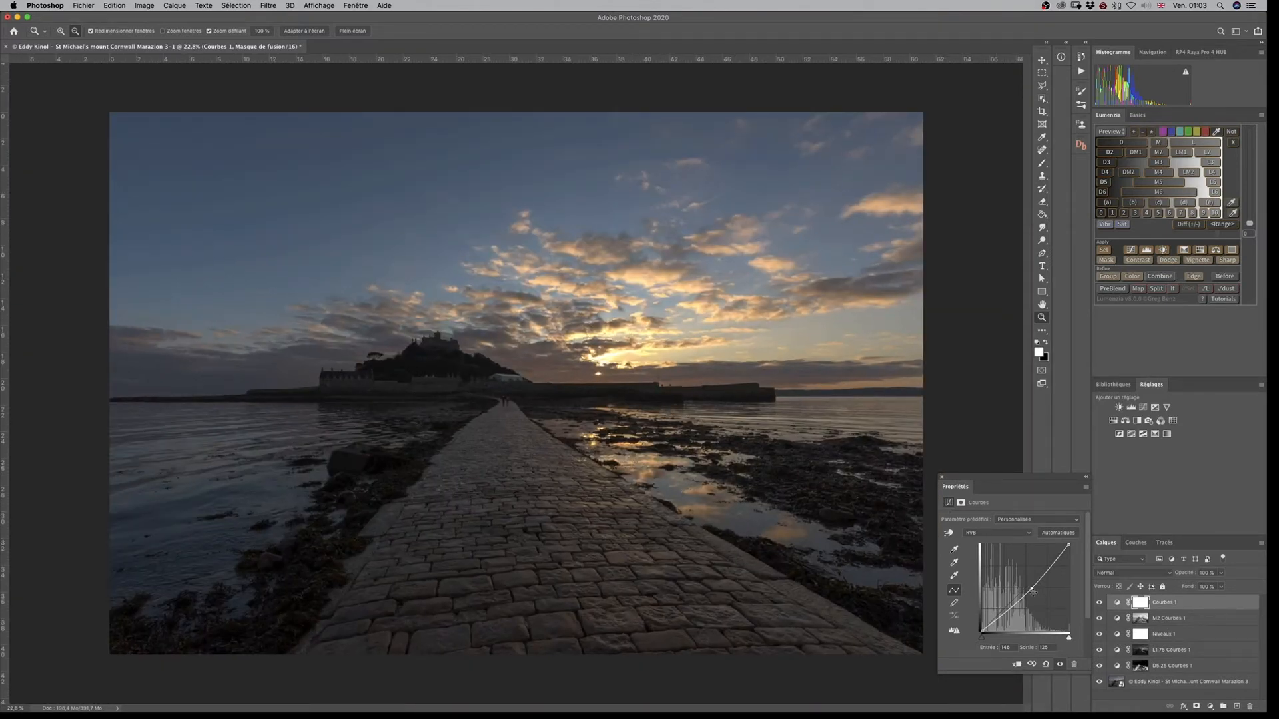
key(Delete)
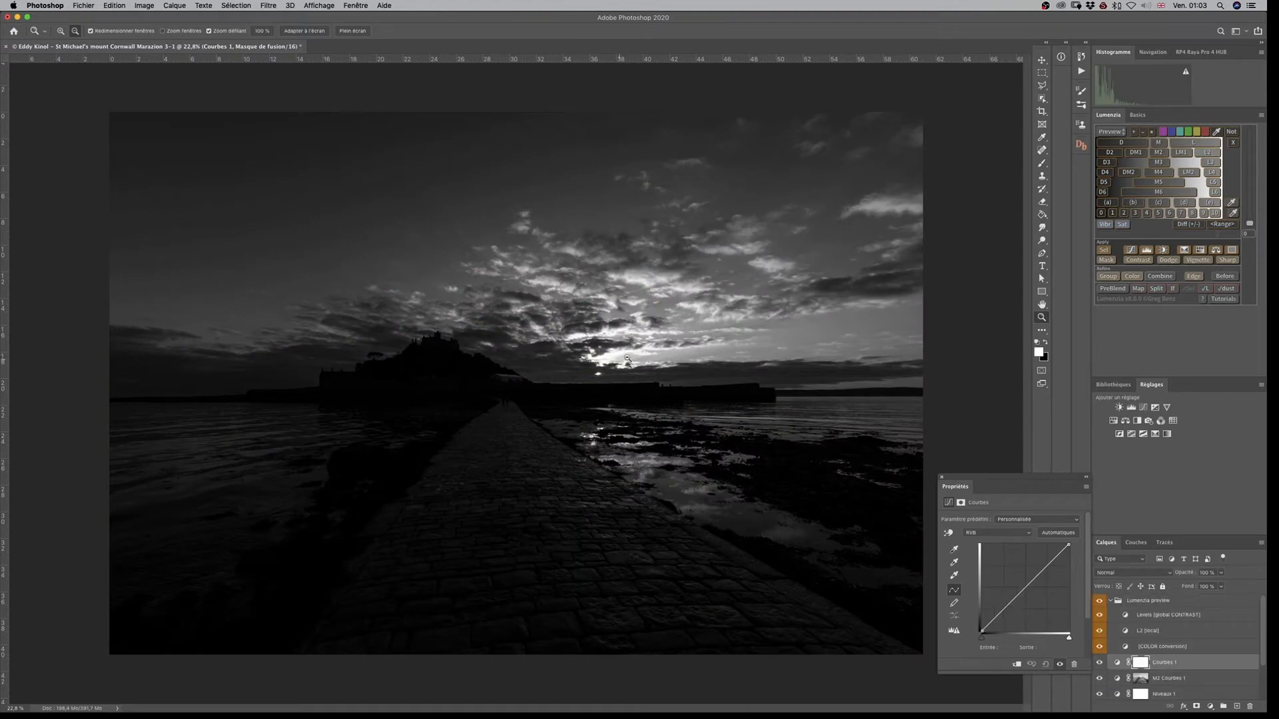
Preview Lumenzia lights masks at precisions from 1.25 to 5.25 and apply L4 as the new Curves layer's mask
click(1212, 174)
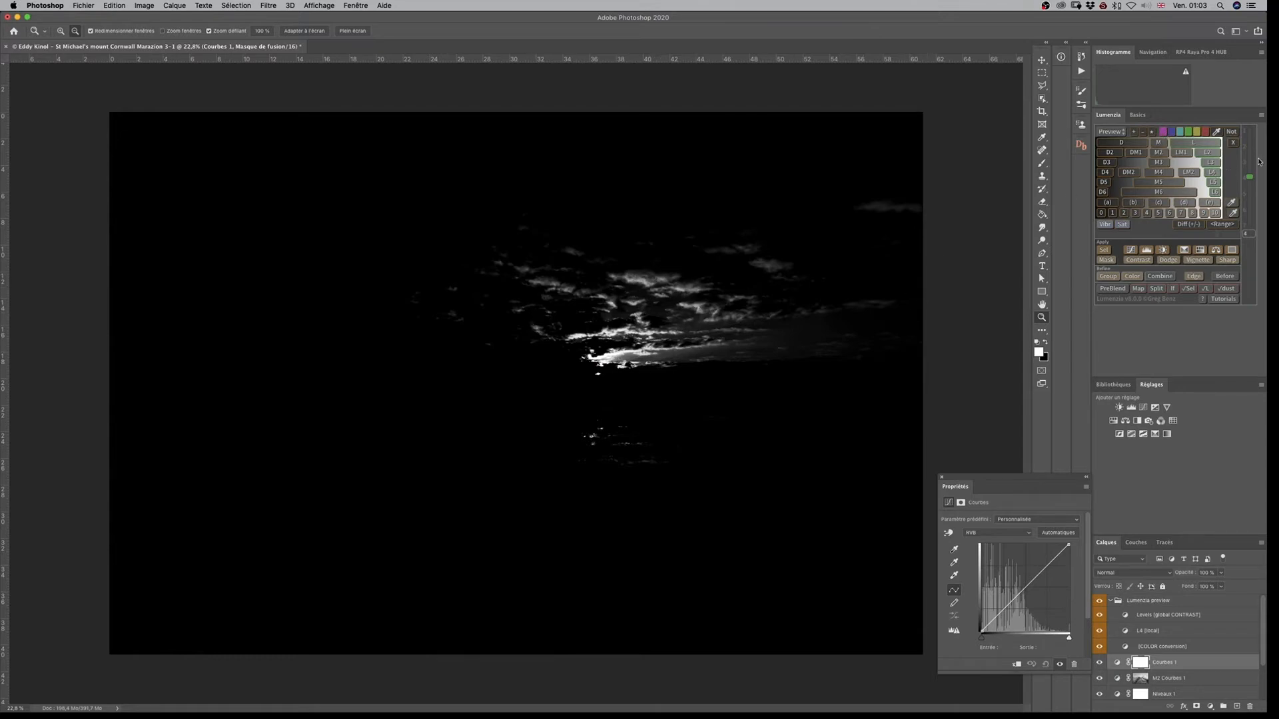
drag(1250, 177, 1252, 175)
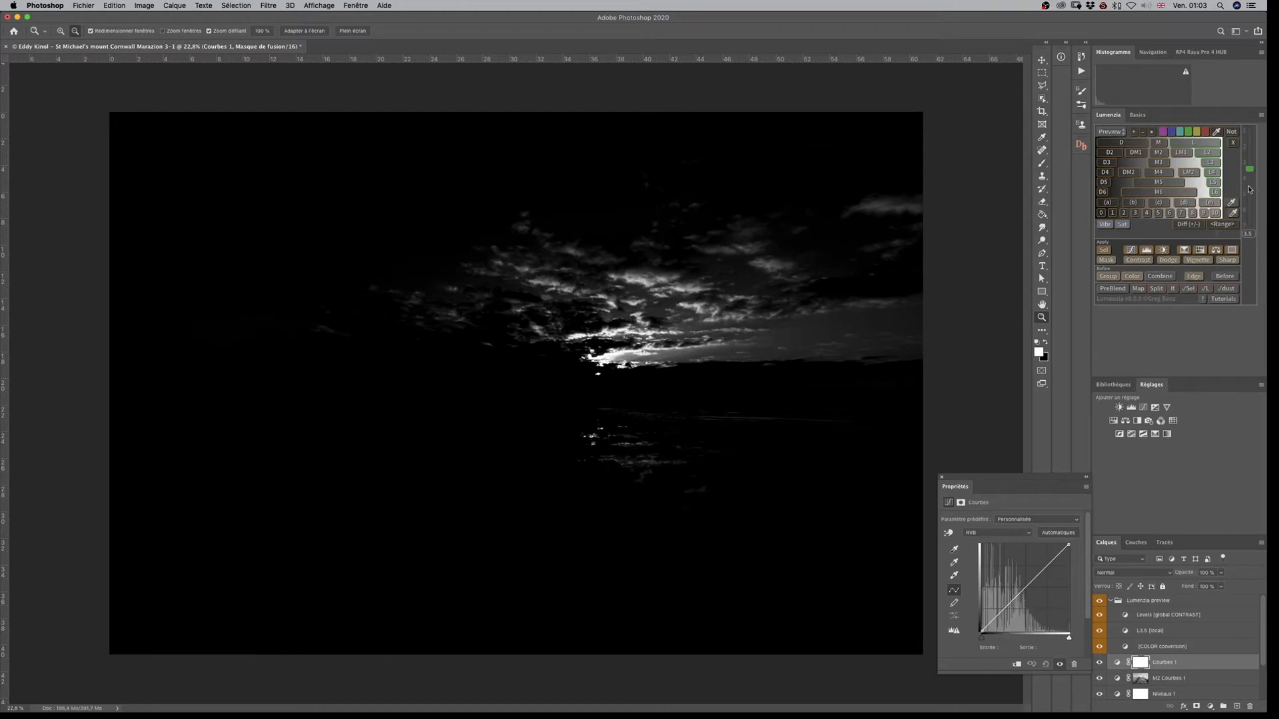
click(1249, 187)
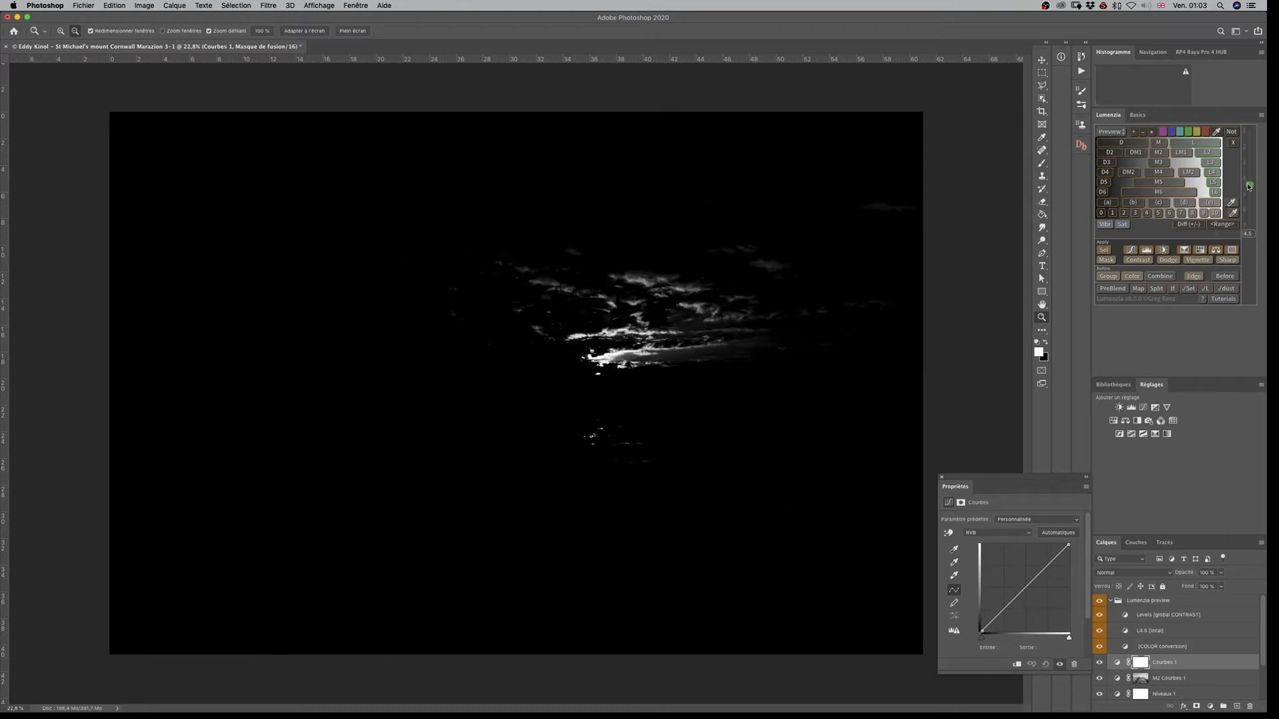
drag(1250, 187, 1250, 200)
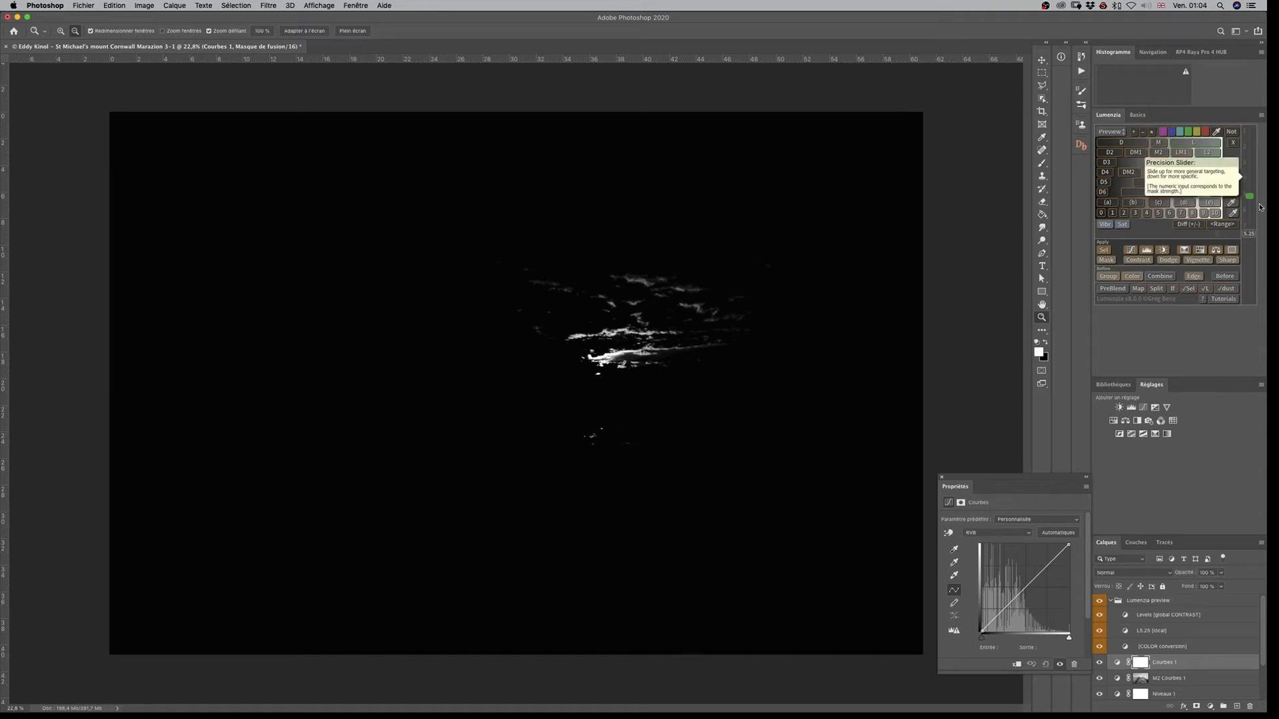
click(1249, 135)
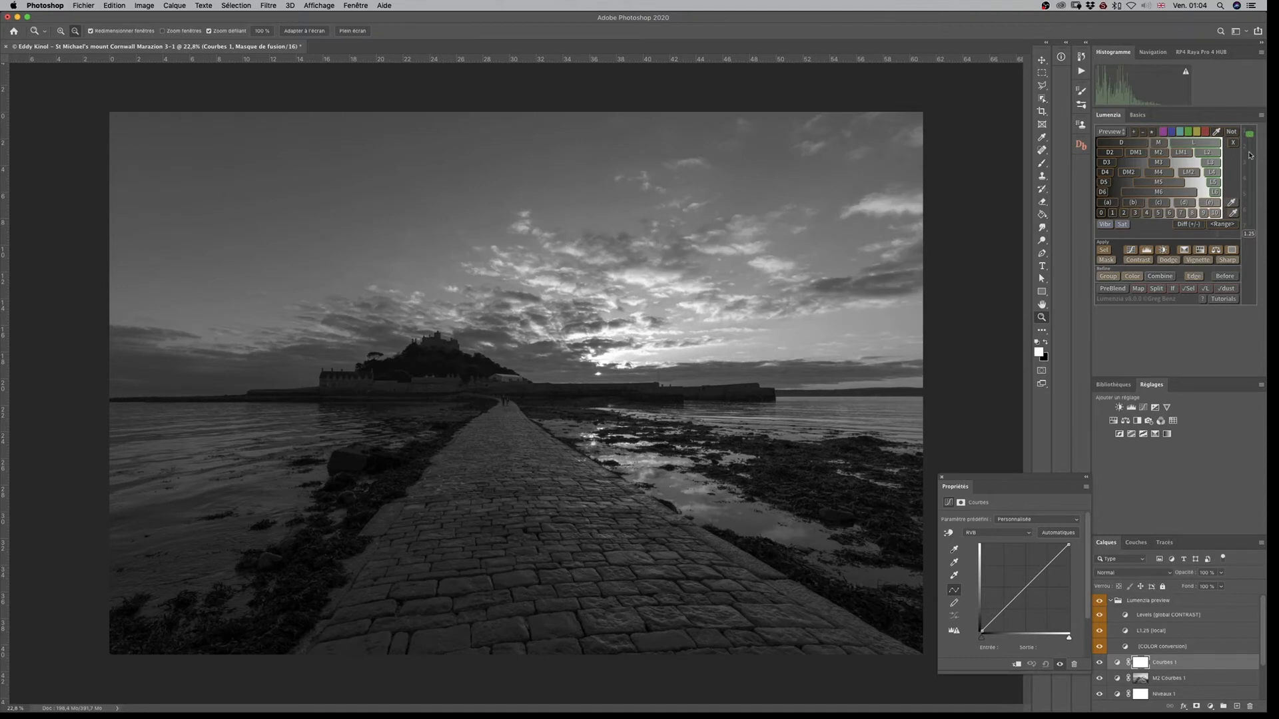
drag(1249, 155, 1250, 182)
click(1250, 181)
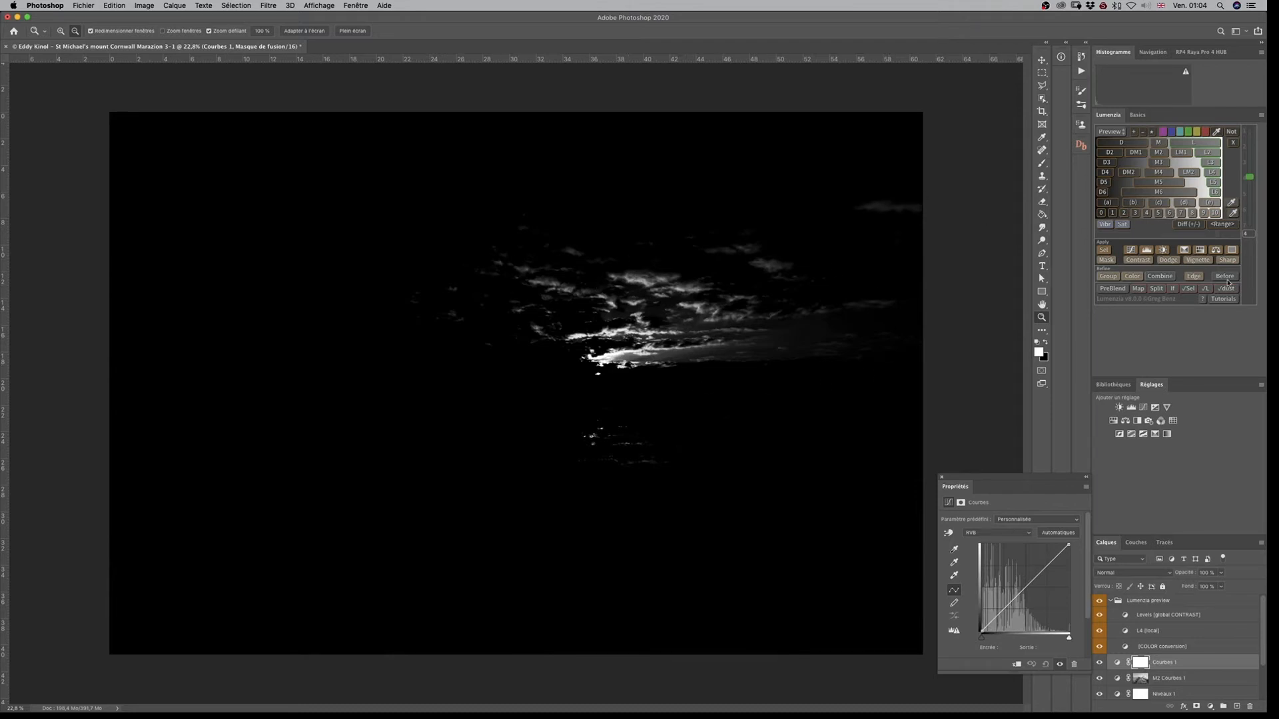
click(1106, 260)
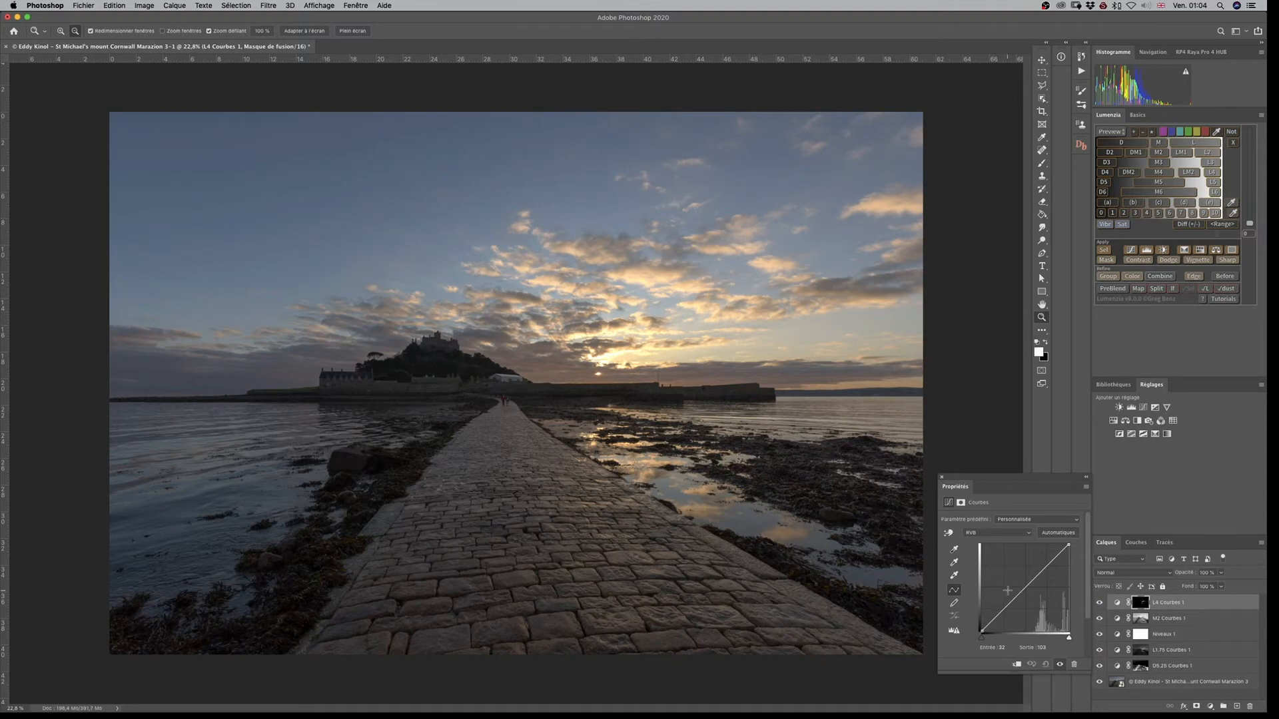
Bend the L4-masked curve strongly upward in the shadows and midtones and inspect the sky around the sun
click(1025, 589)
drag(1025, 589, 1028, 591)
drag(600, 360, 693, 360)
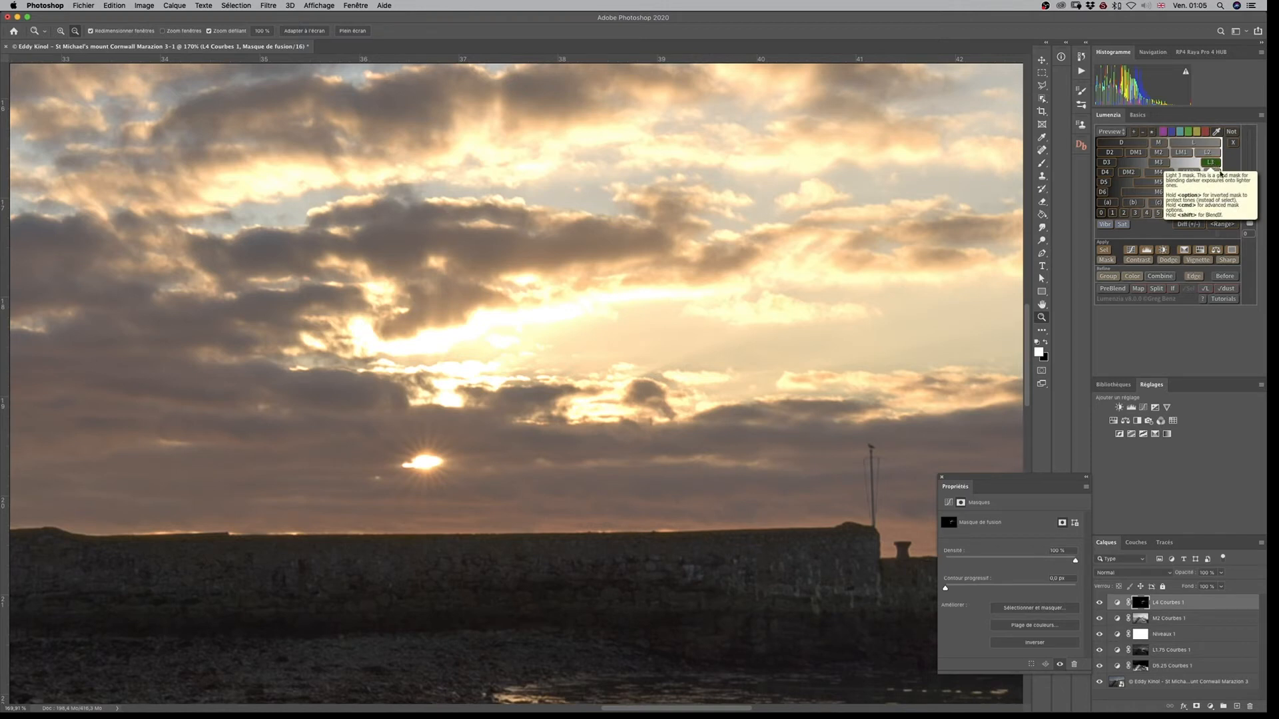
Replace the top Curves layer's mask with Lumenzia's broader L2 lights mask
click(1251, 160)
drag(779, 265, 842, 262)
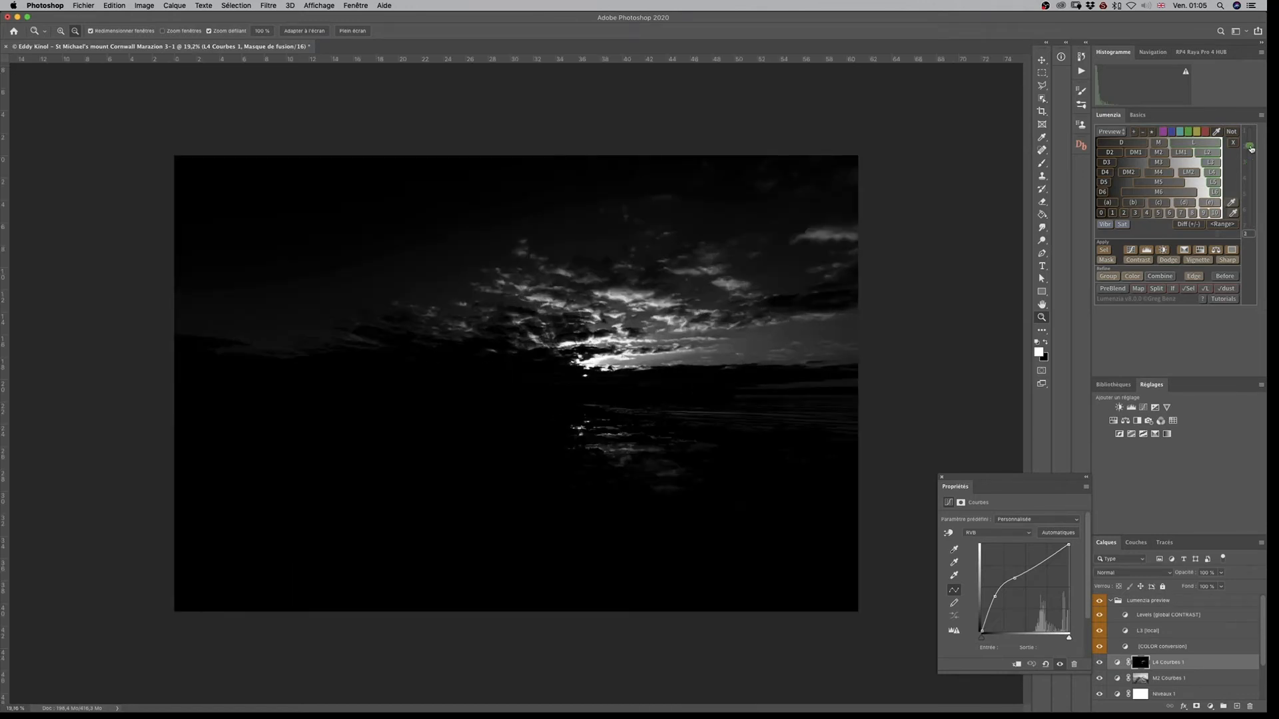
click(1251, 149)
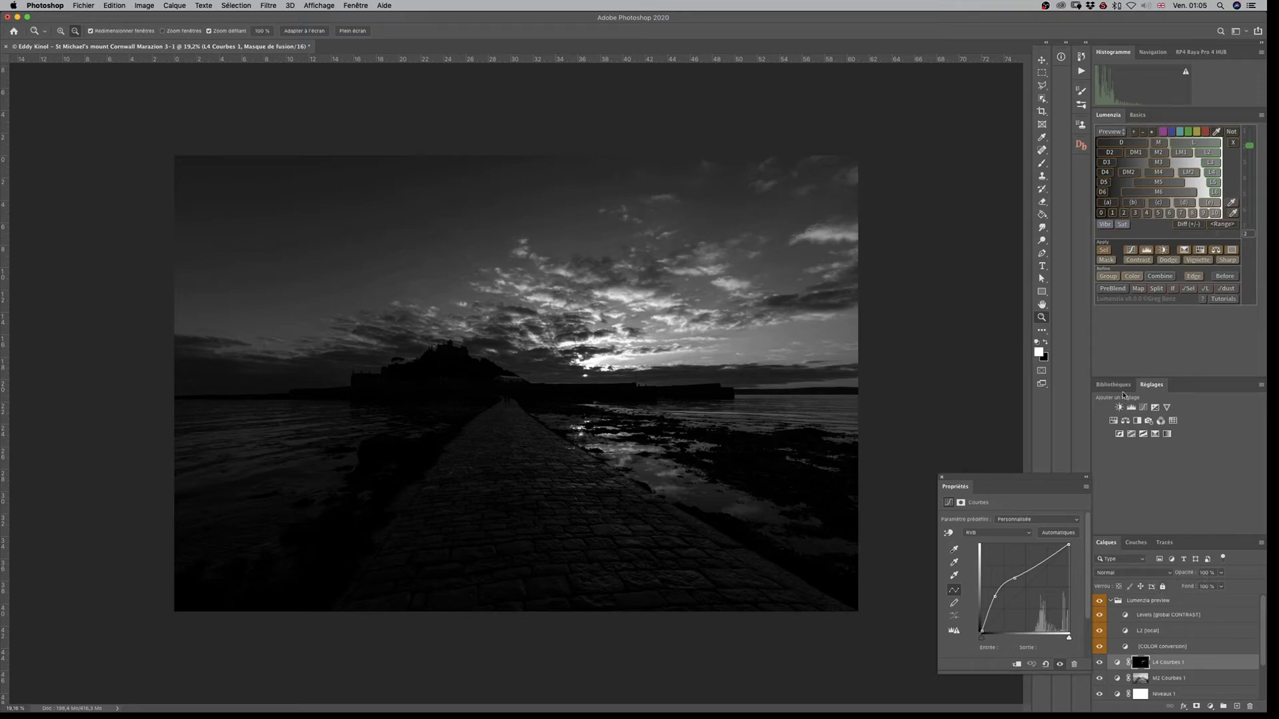
click(1106, 261)
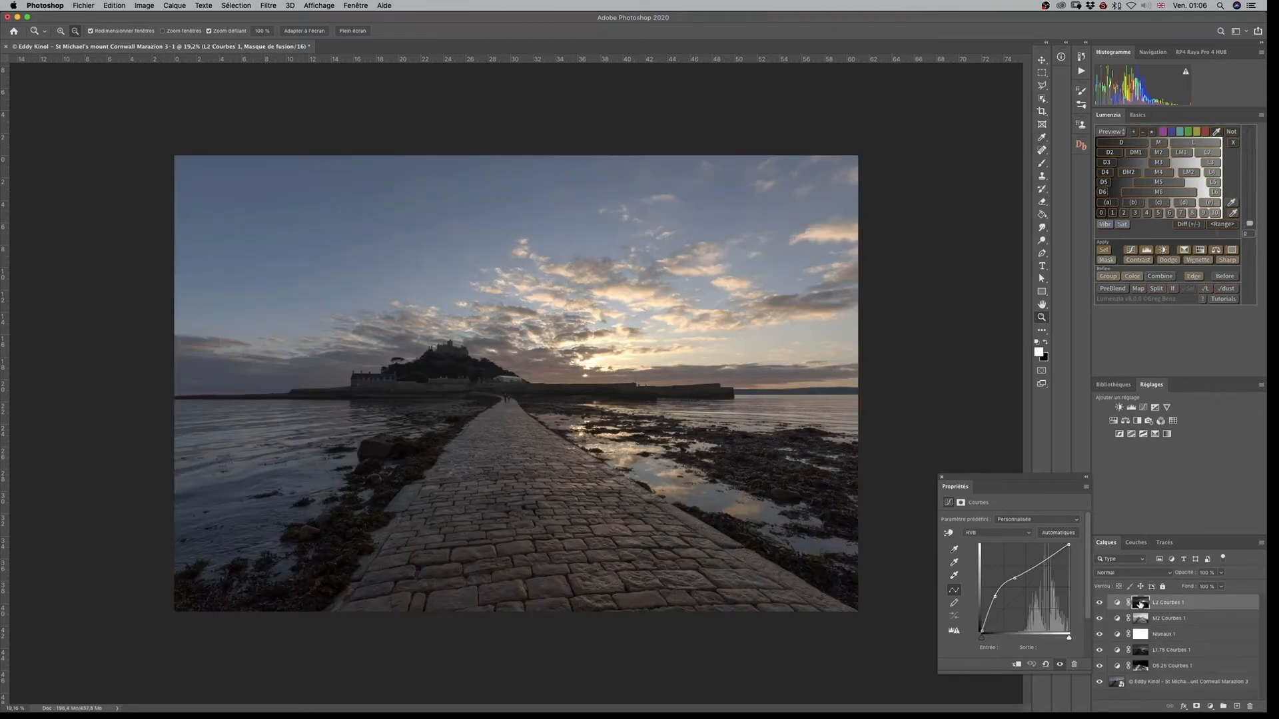
Compare the sunset area with and without the L2 Curves layer and against the original photo
drag(595, 366, 639, 366)
click(1099, 603)
click(1099, 604)
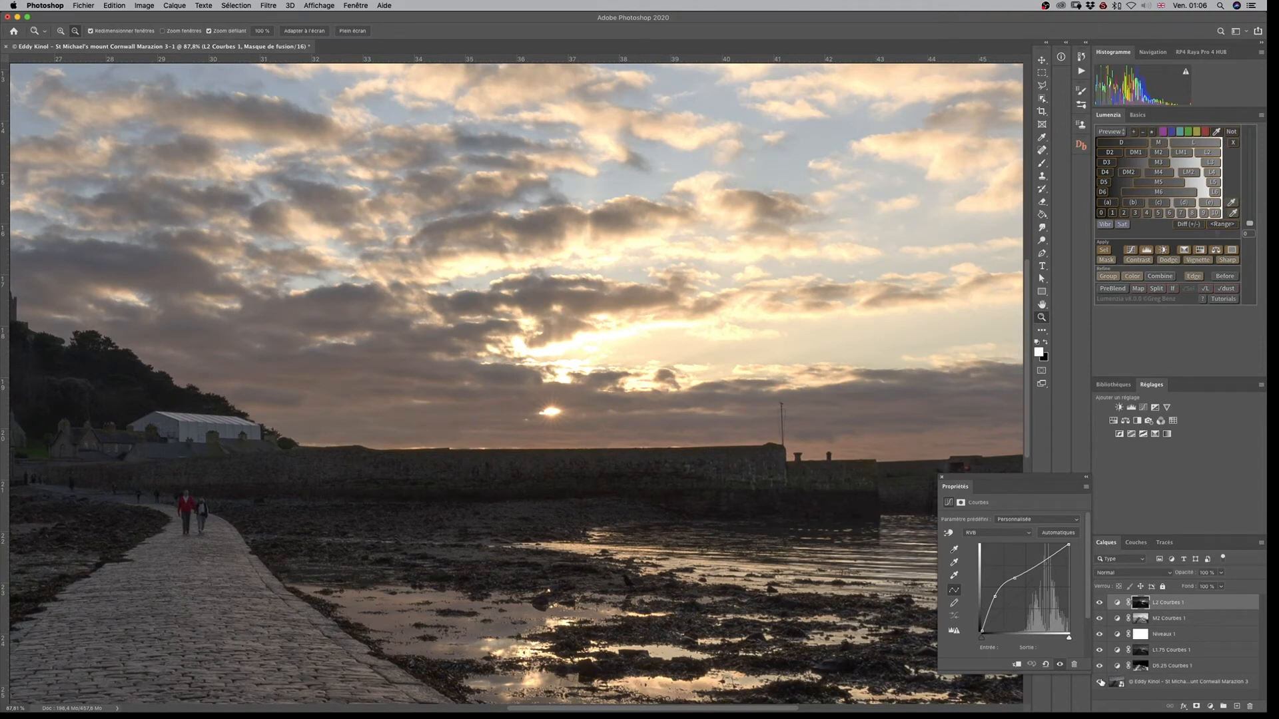
alt+click(1101, 683)
alt+click(1101, 682)
alt+click(1101, 682)
alt+click(1100, 682)
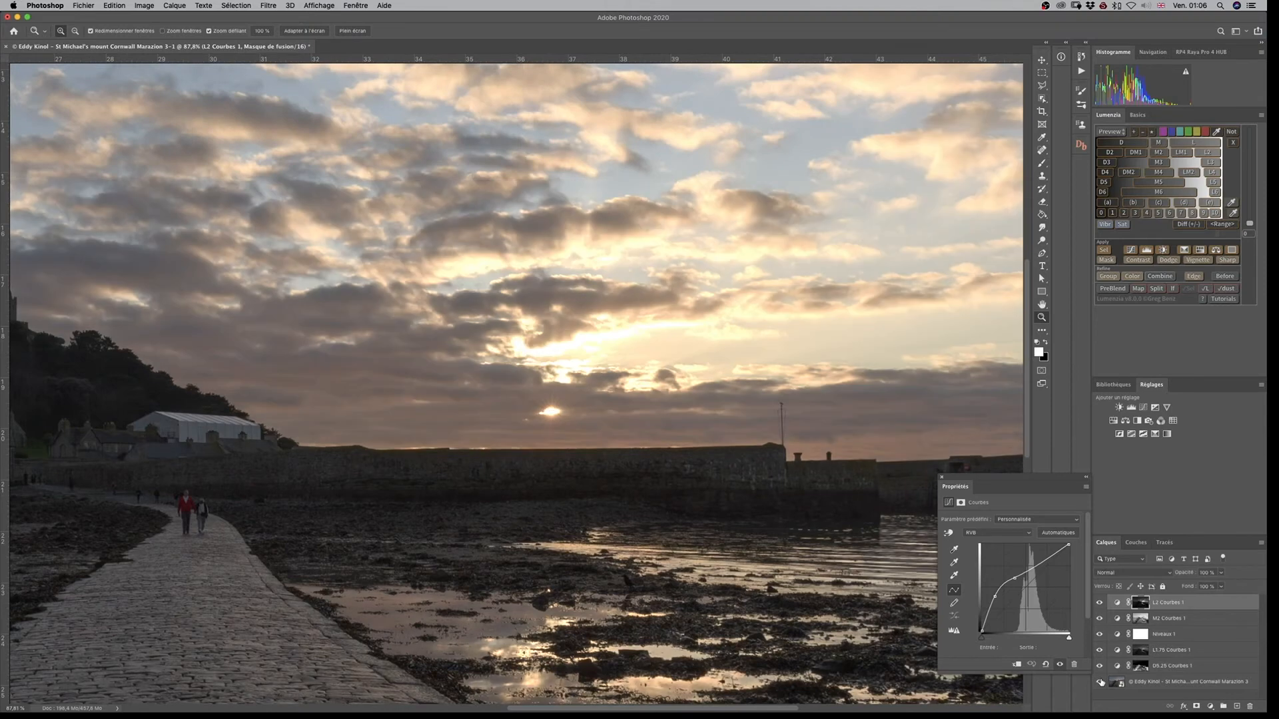
Remove the strong upward bend from the L2 curve and set its midpoint slightly below the diagonal, at input 147, output 128
drag(994, 594, 1008, 582)
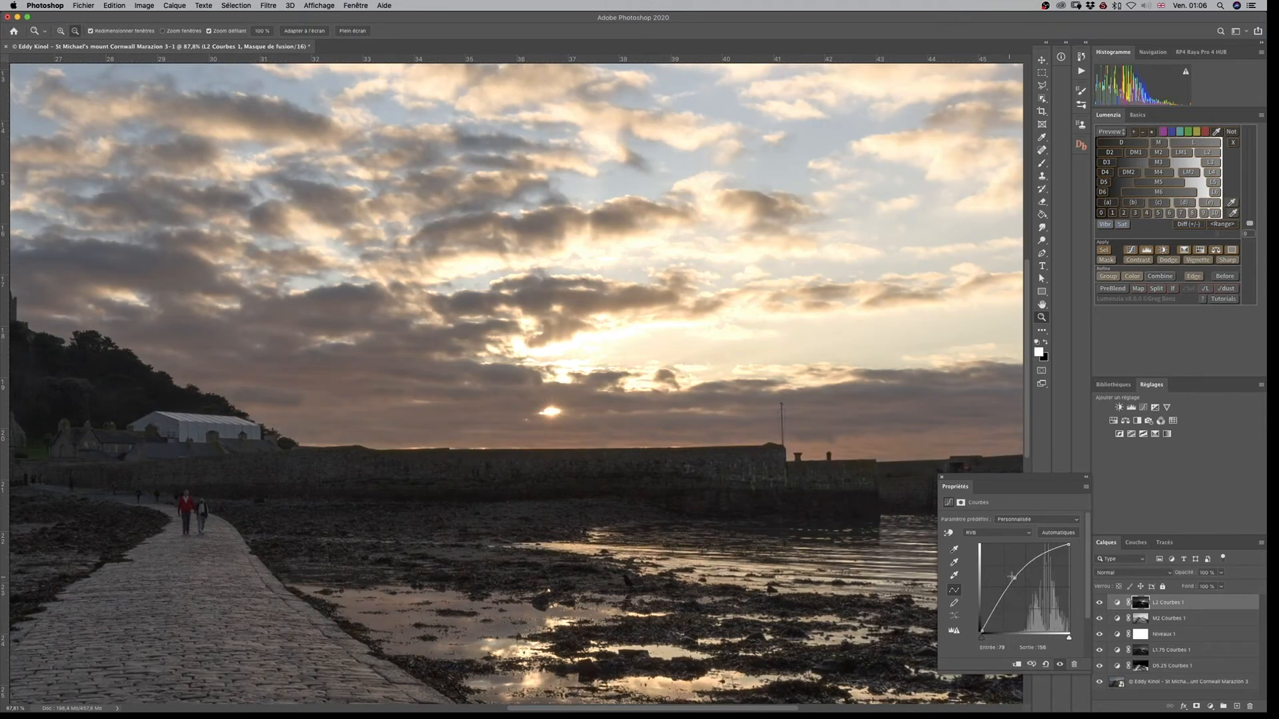
drag(1013, 578, 1028, 588)
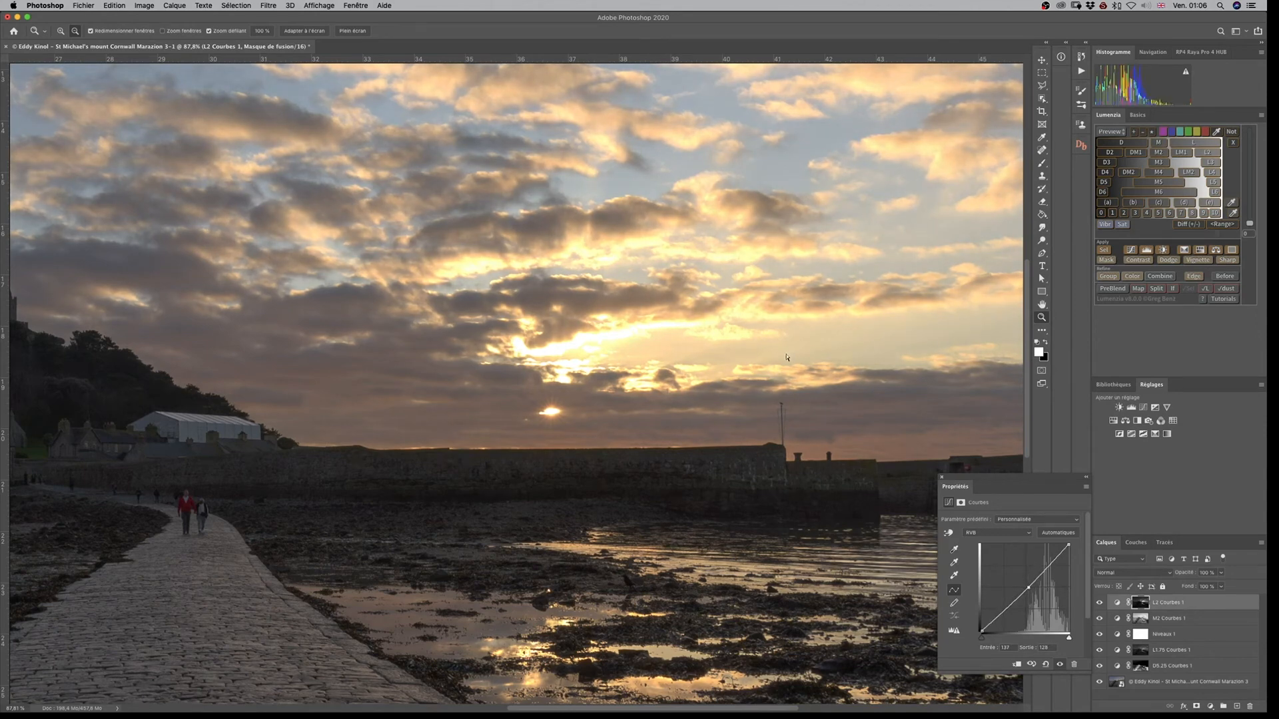
drag(803, 347, 734, 347)
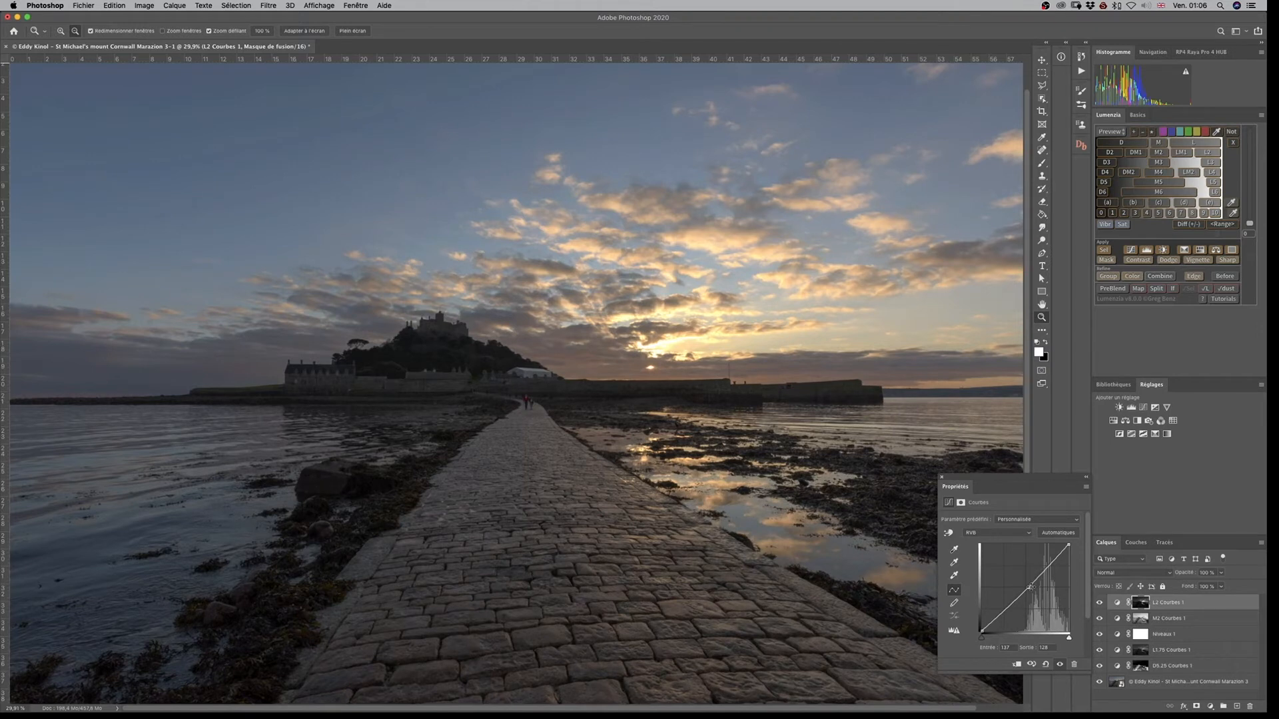
drag(1028, 587, 1032, 586)
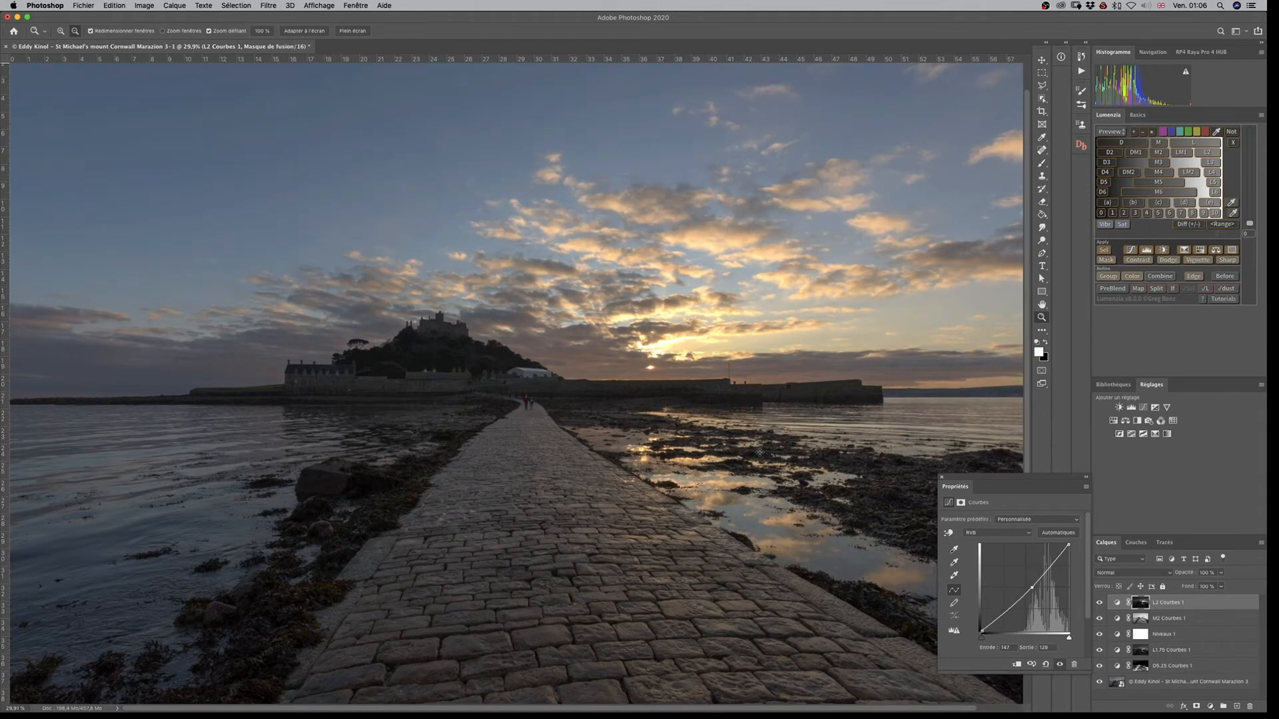
drag(686, 348, 722, 348)
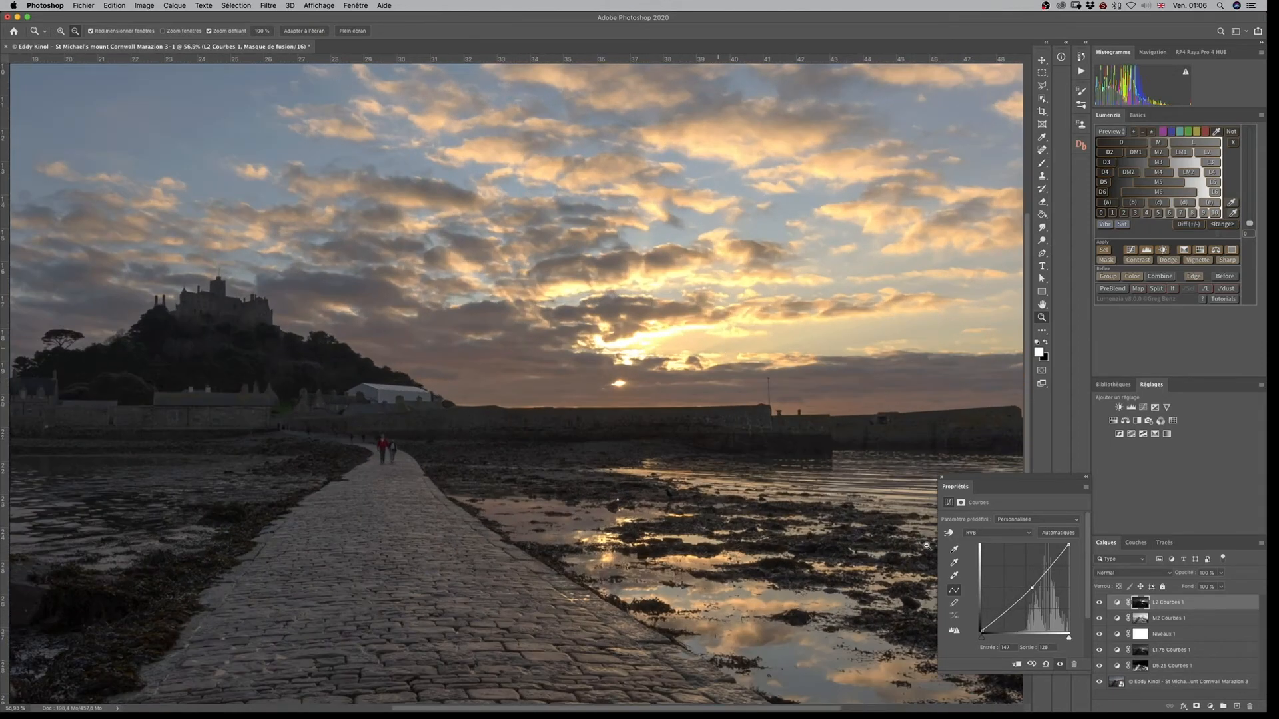
Fine-tune the L2 curve's midpoint to input 140, output 128 while judging the sunset clouds
drag(1032, 589, 1027, 585)
drag(1027, 587, 1030, 591)
key(super+0)
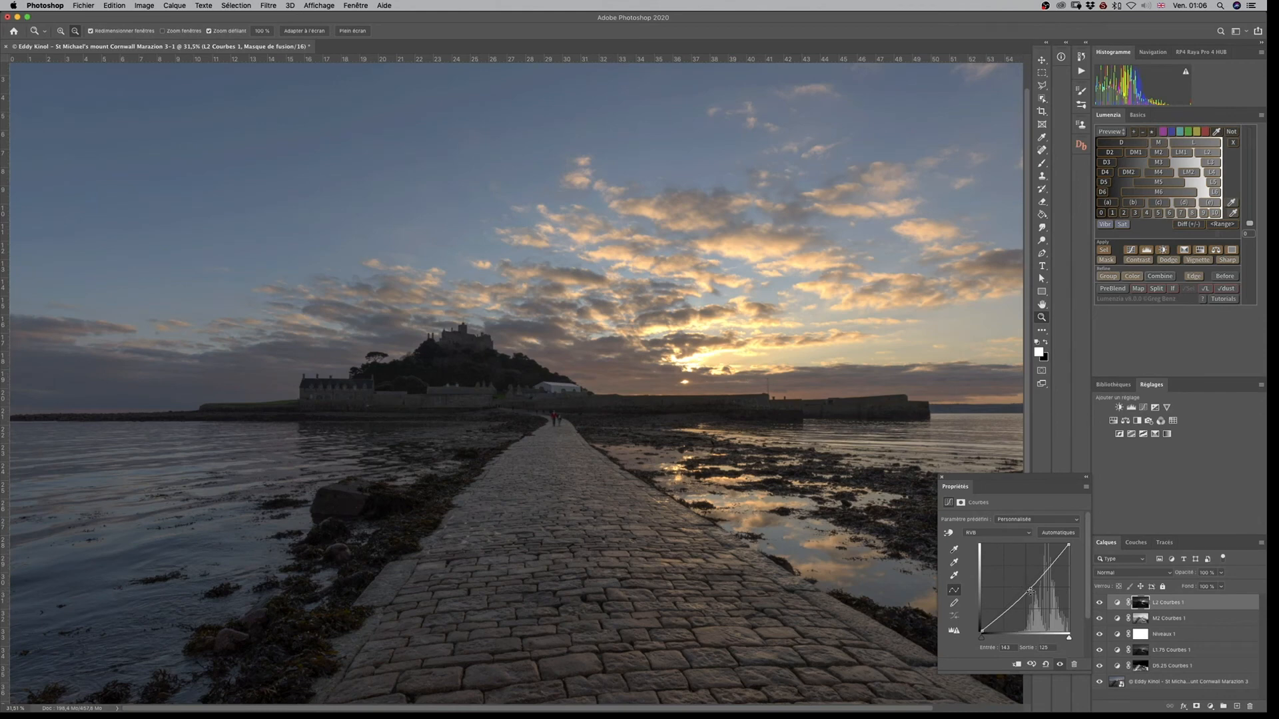
drag(1030, 590, 1029, 588)
Compare the whole photo with all adjustment layers against the unedited original several times
click(734, 369)
click(686, 364)
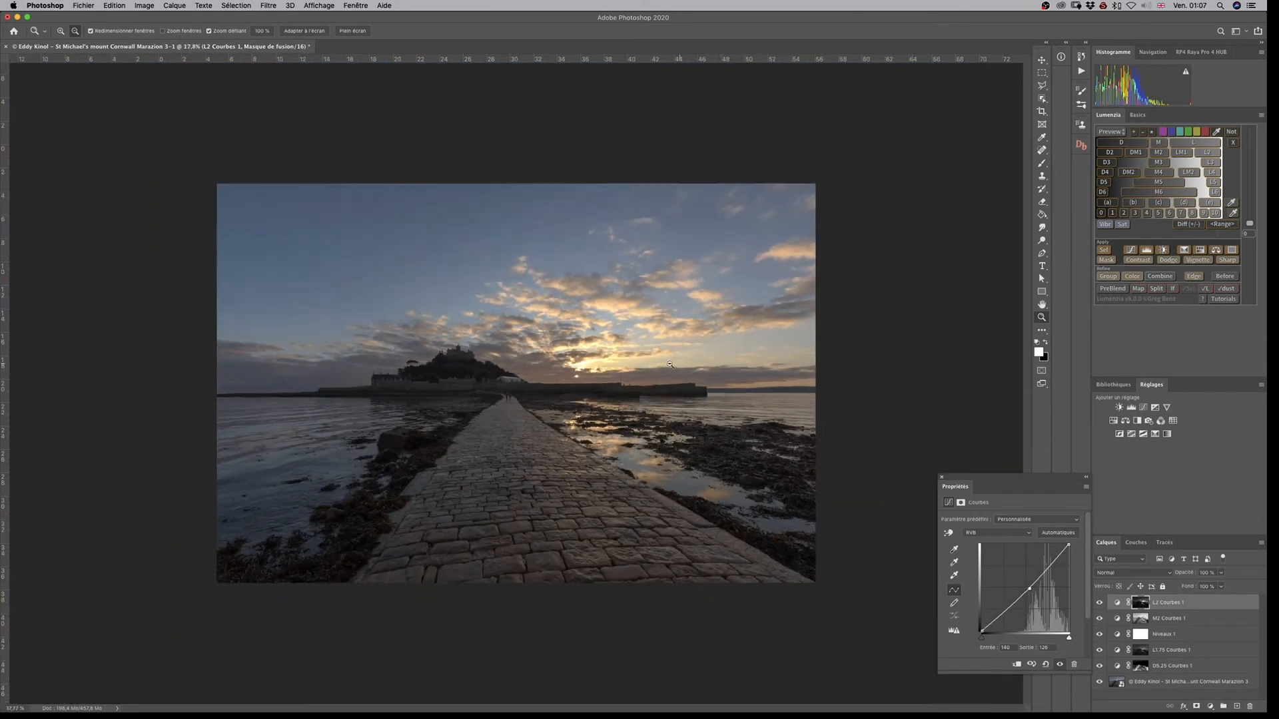
scroll(669, 365, up, 3)
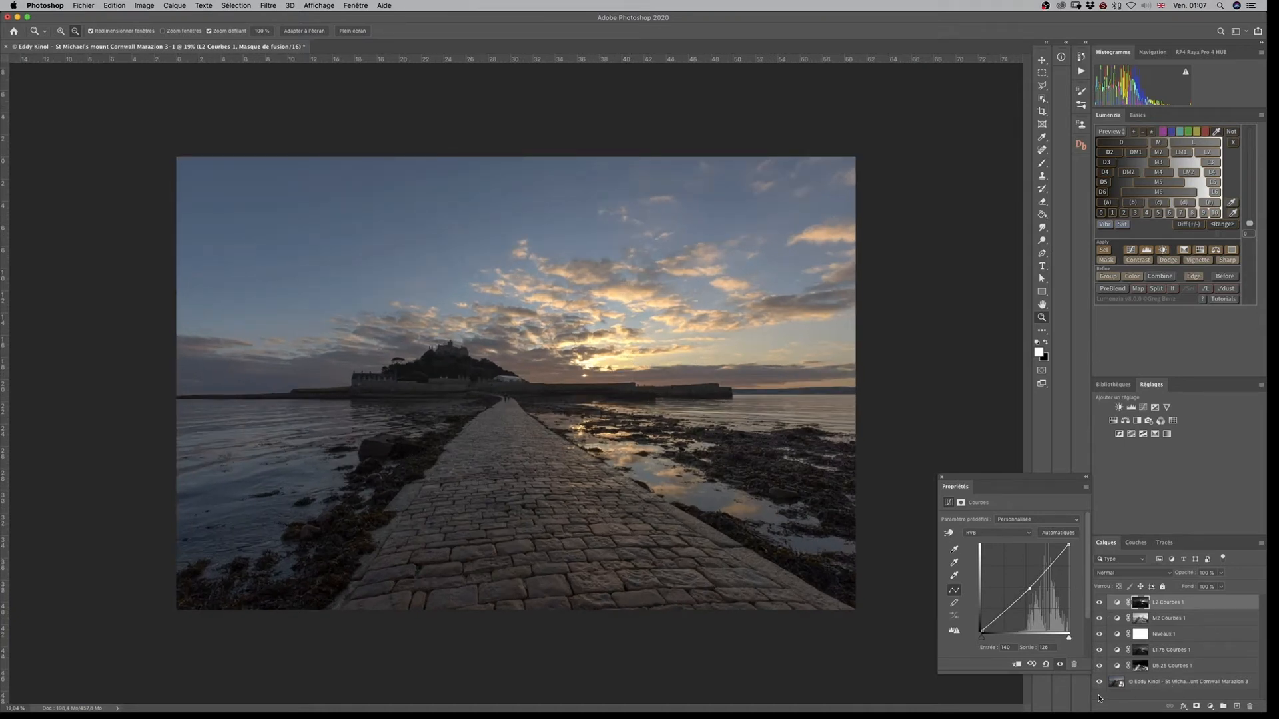
alt+click(1100, 682)
alt+click(1100, 682)
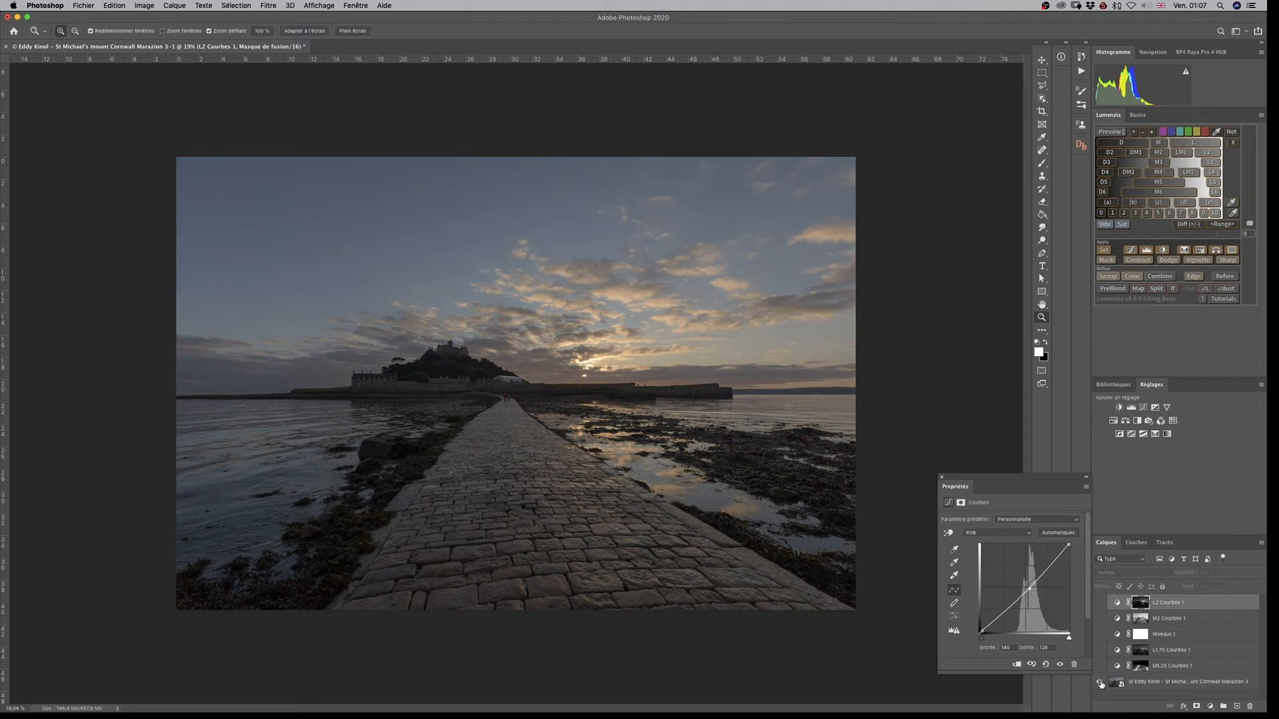
alt+click(1100, 682)
alt+click(1100, 682)
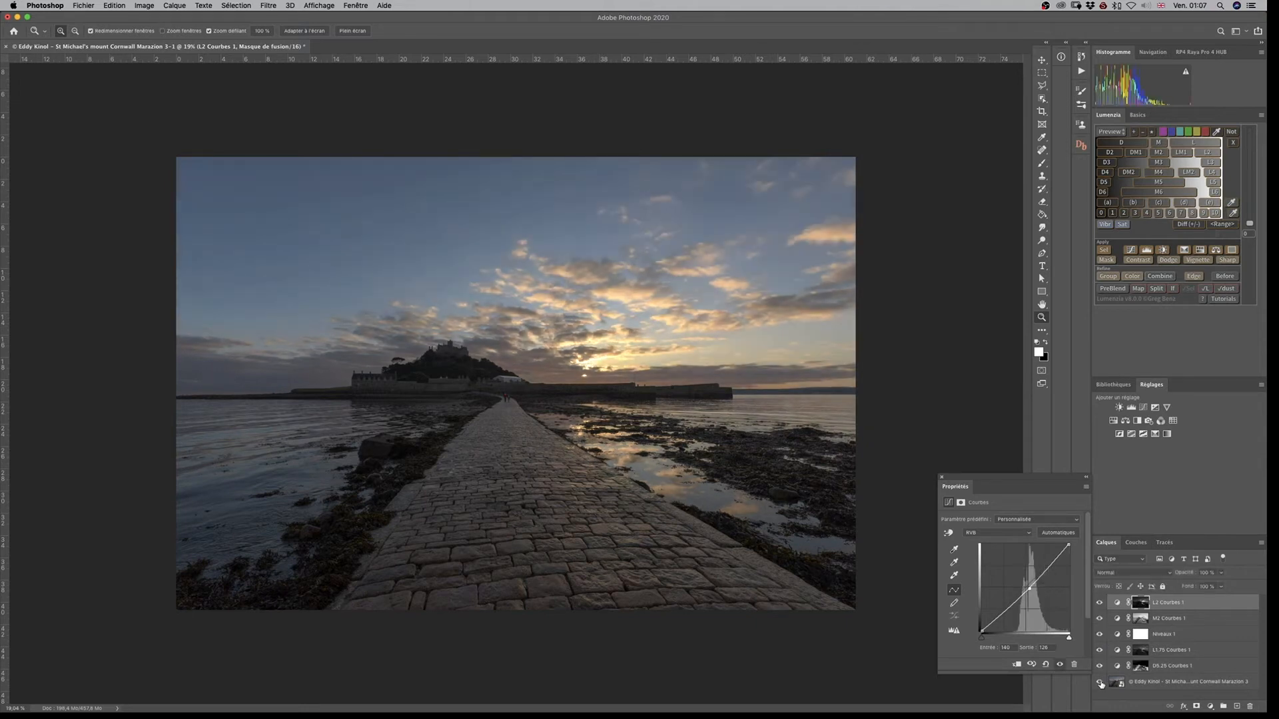
alt+click(1100, 682)
alt+click(1100, 683)
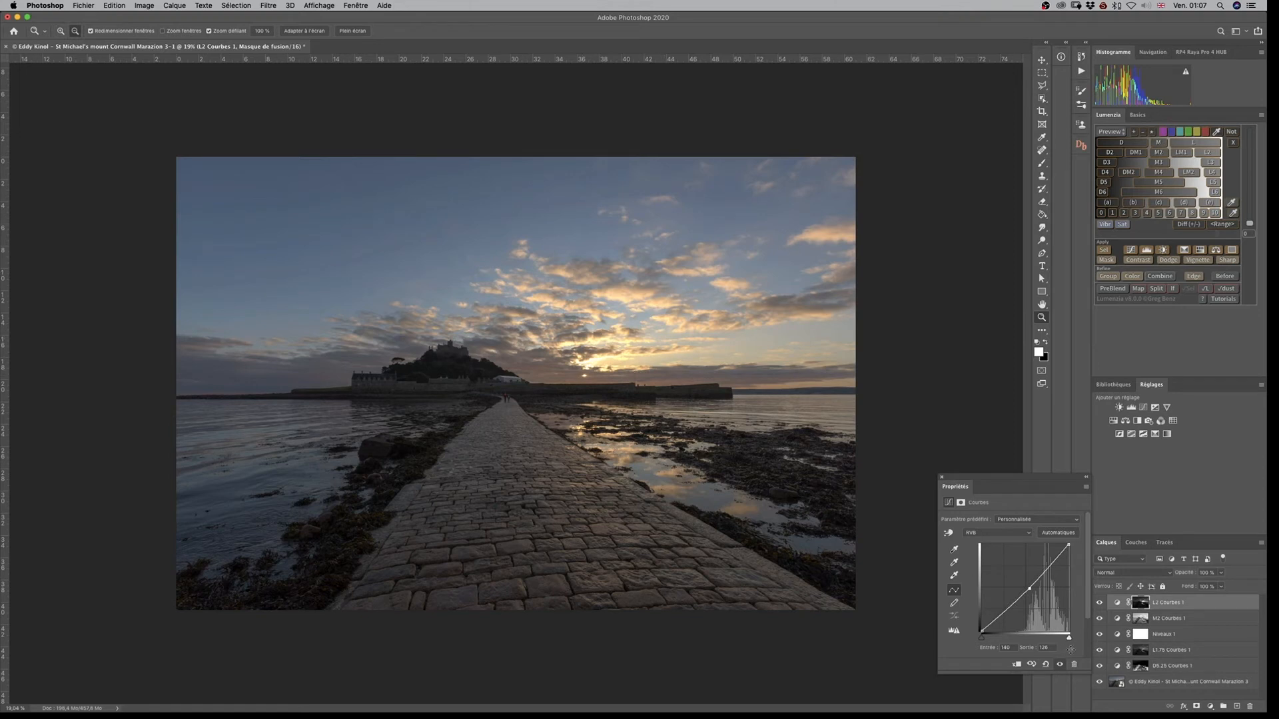
alt+click(1100, 682)
alt+click(1099, 682)
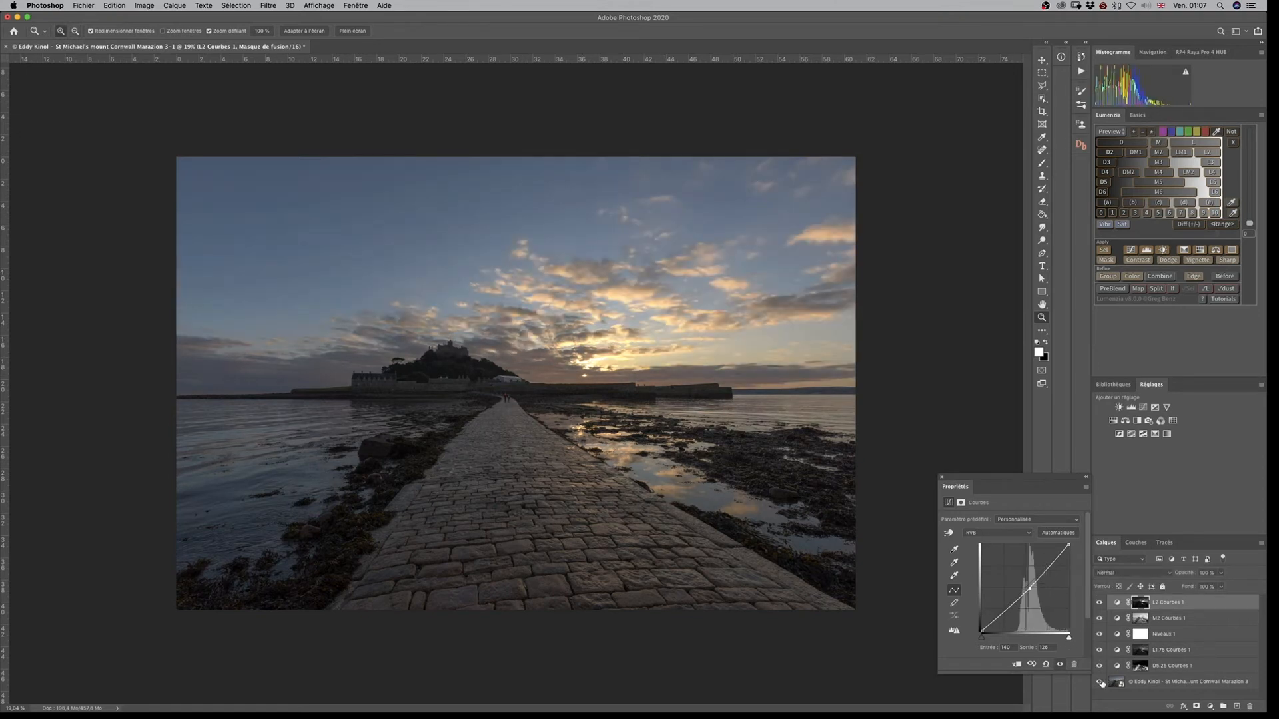
Check the L2 Curves layer's contribution and hide the L2 and M2 Curves layers
click(1100, 603)
click(1100, 603)
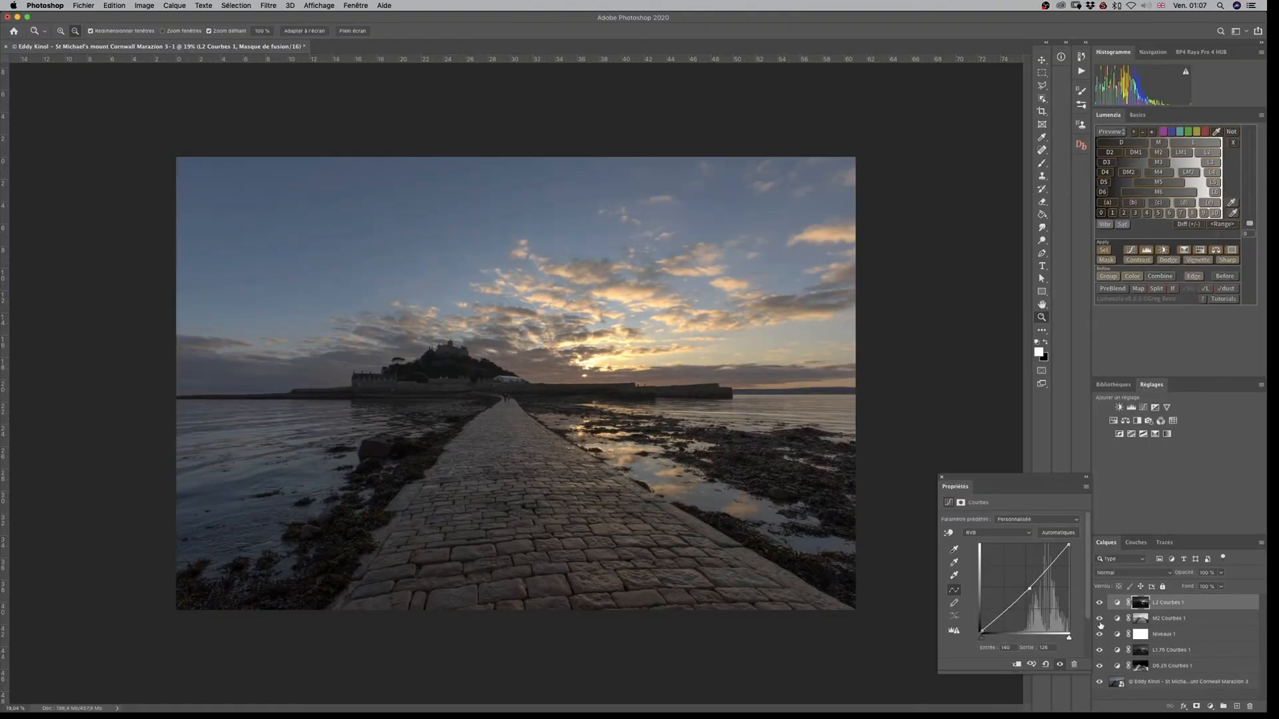
alt+click(1100, 619)
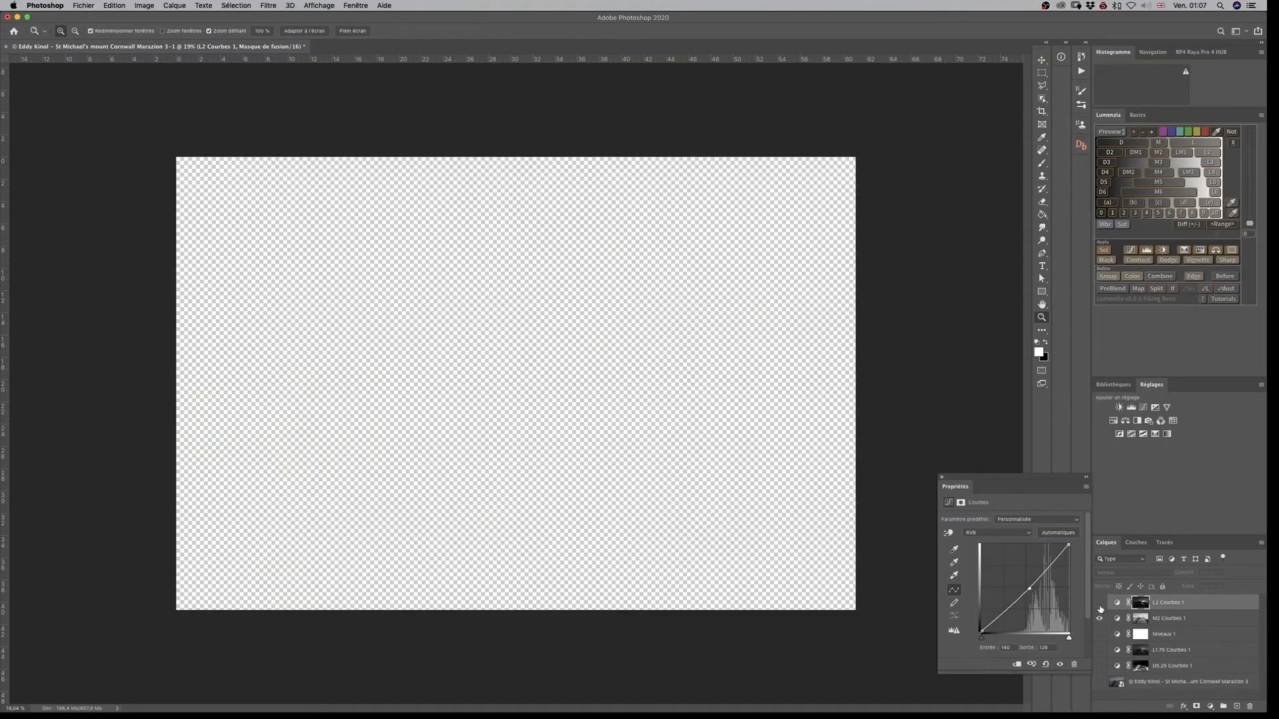
alt+click(1100, 620)
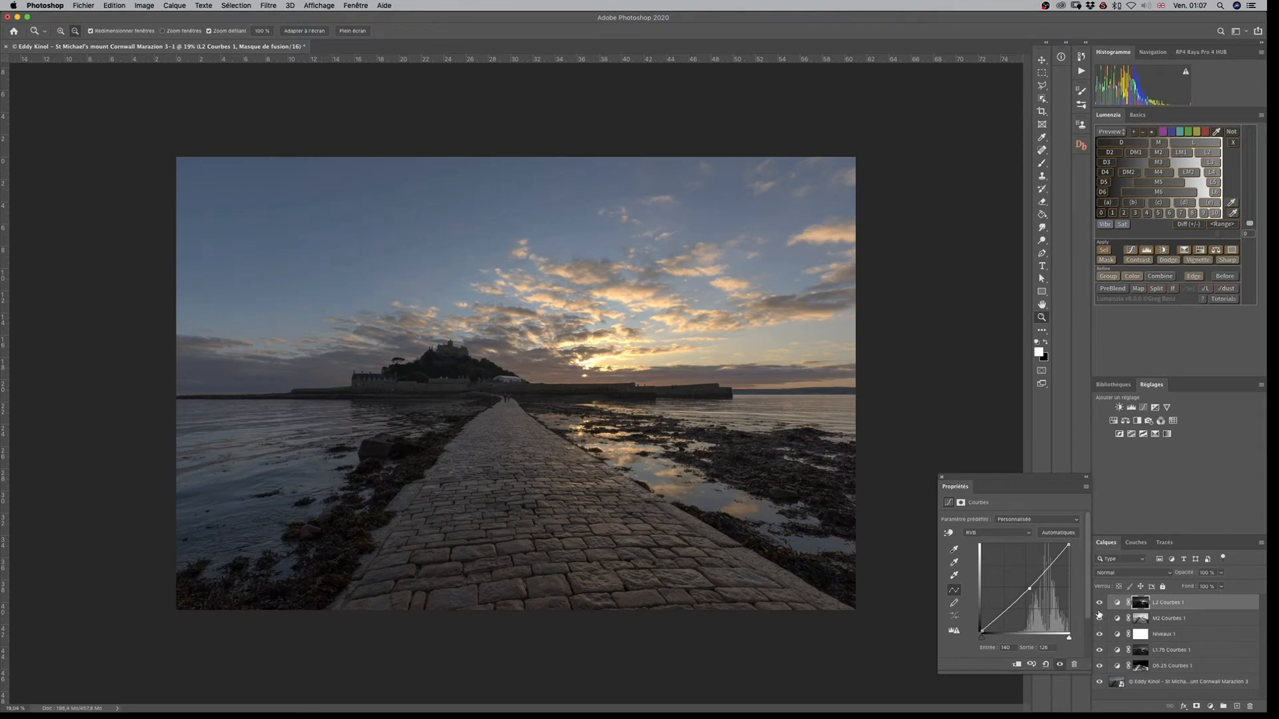
click(1099, 619)
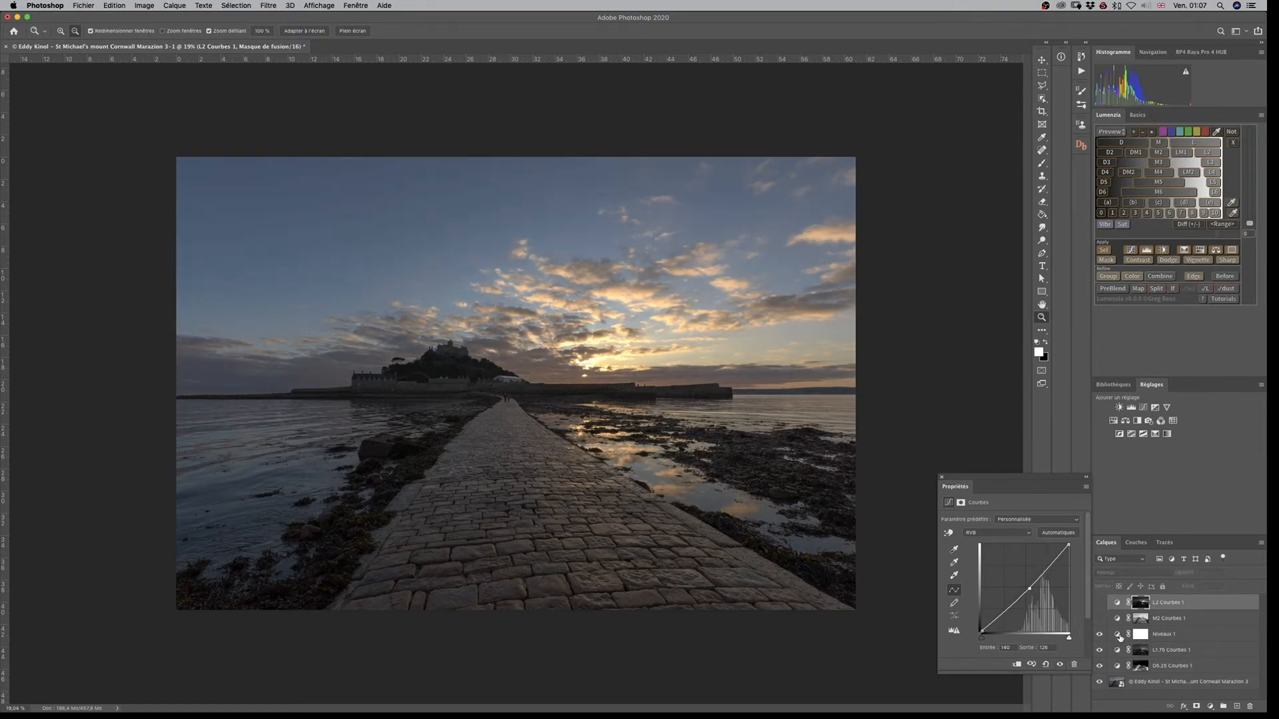
Set the Levels layer's white input point to 255 while watching the bright sky around the sun
click(1122, 637)
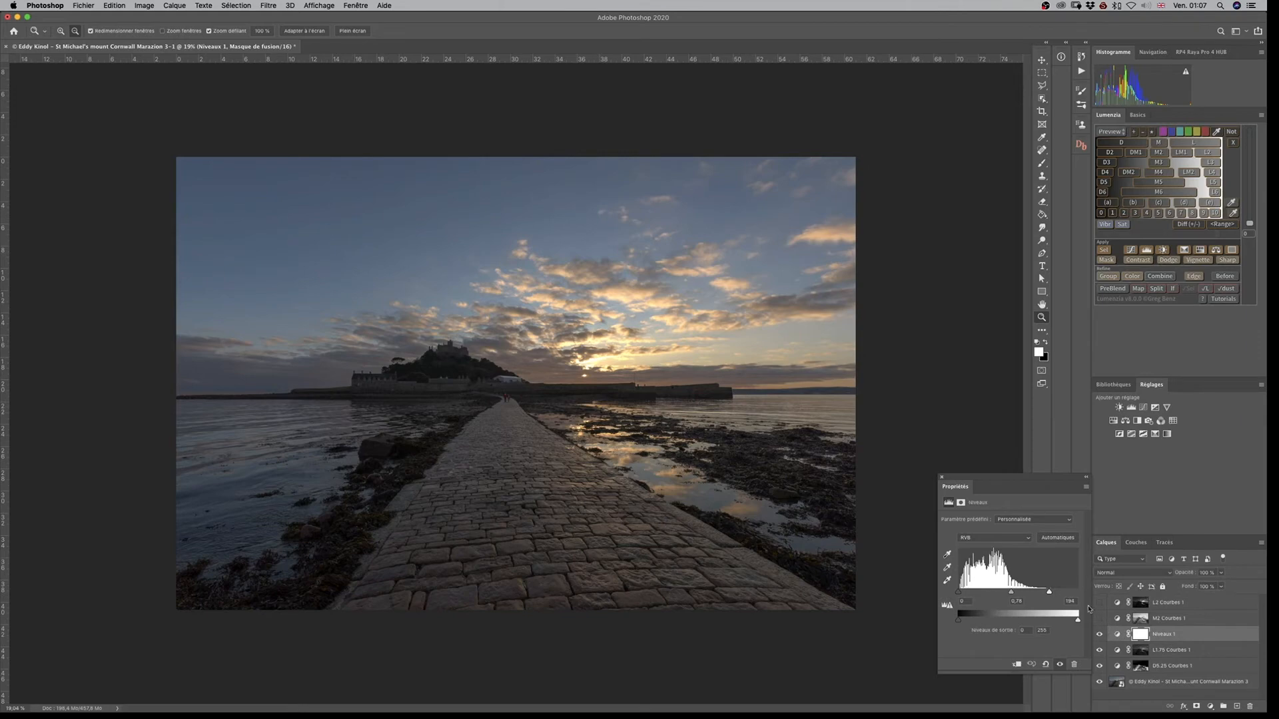
drag(636, 357, 766, 363)
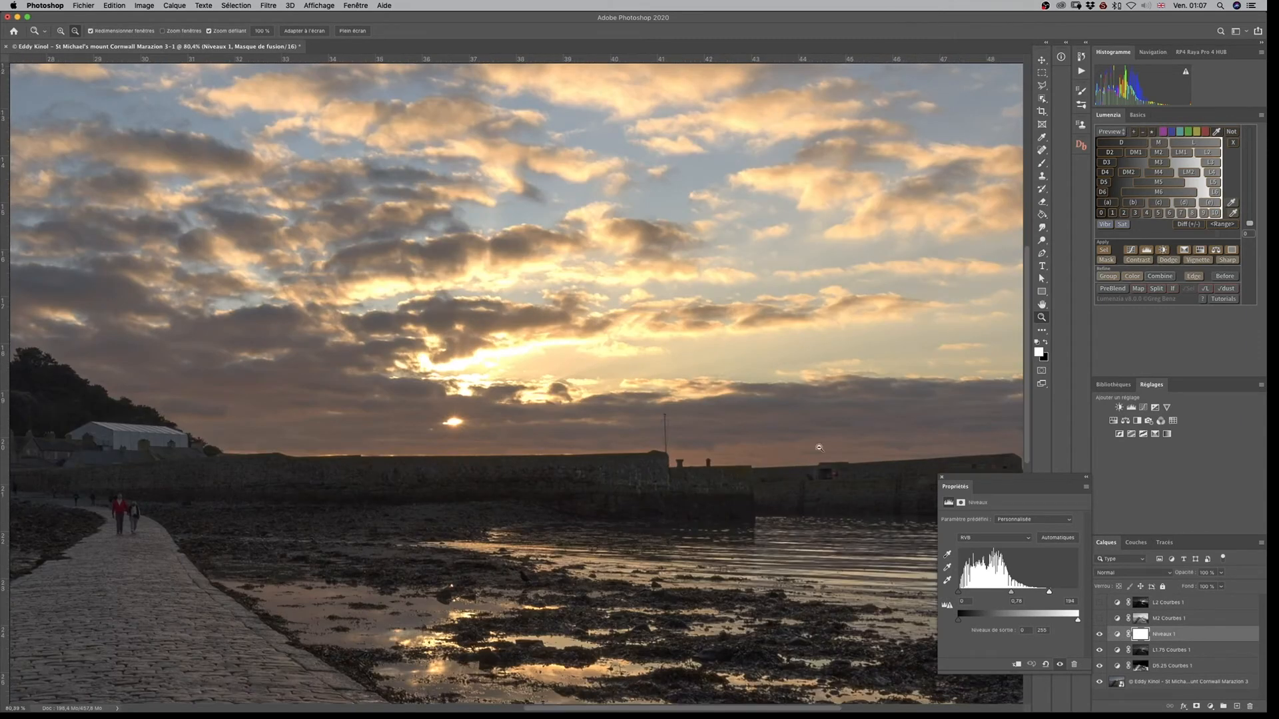
mouse_move(1050, 594)
mouse_down()
mouse_move(1079, 591)
mouse_move(1057, 591)
mouse_up()
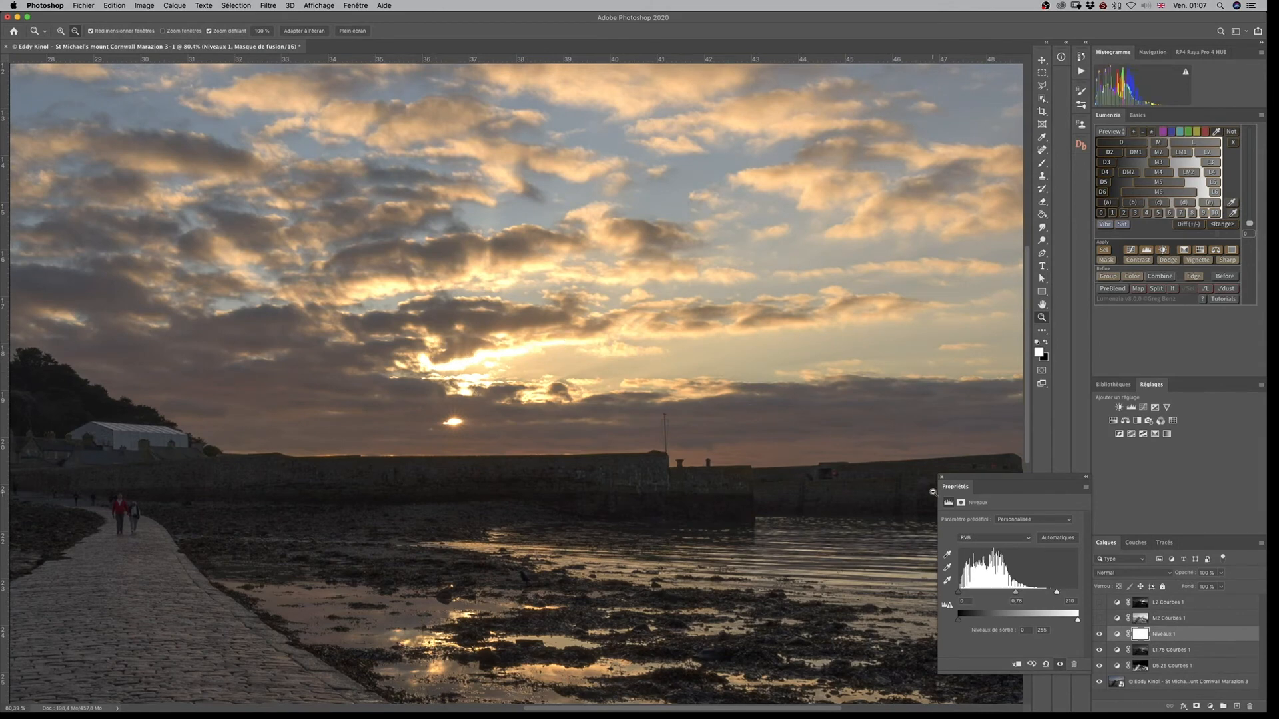
drag(1056, 591, 1029, 591)
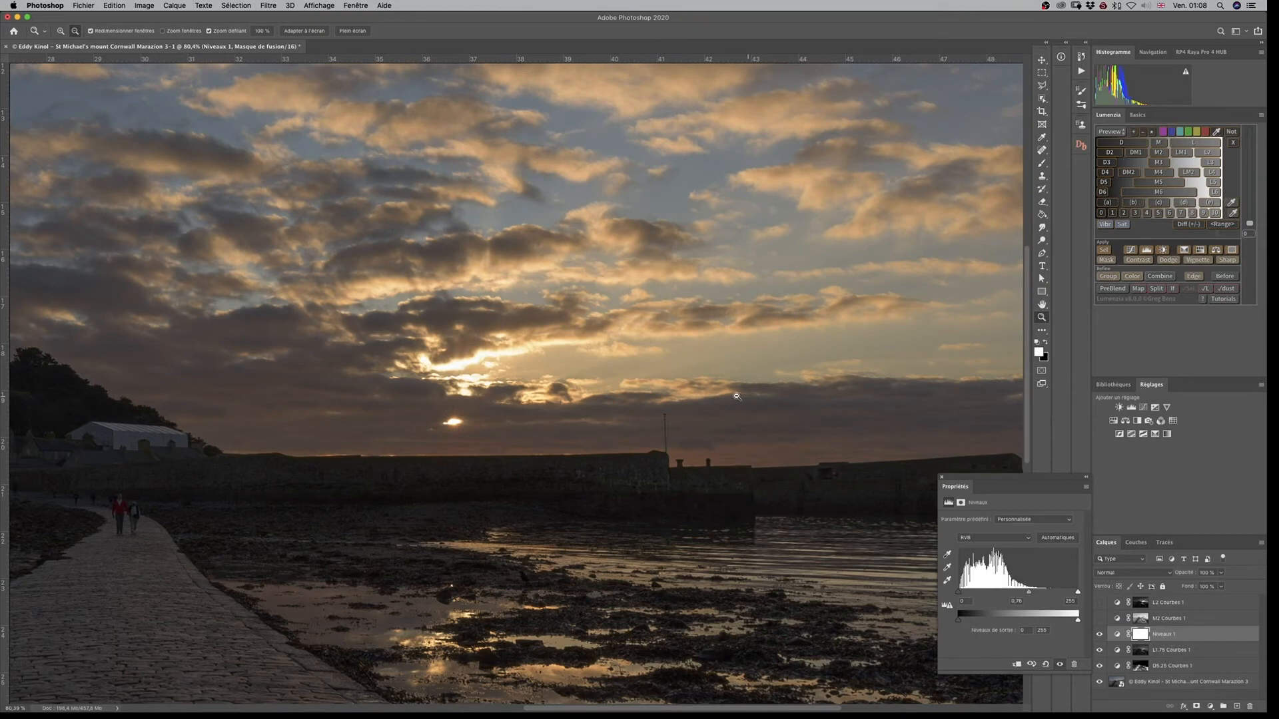
Brighten the Levels layer's midtones to a gamma of 0.93, judging the whole image
alt+click(697, 396)
key(super+r)
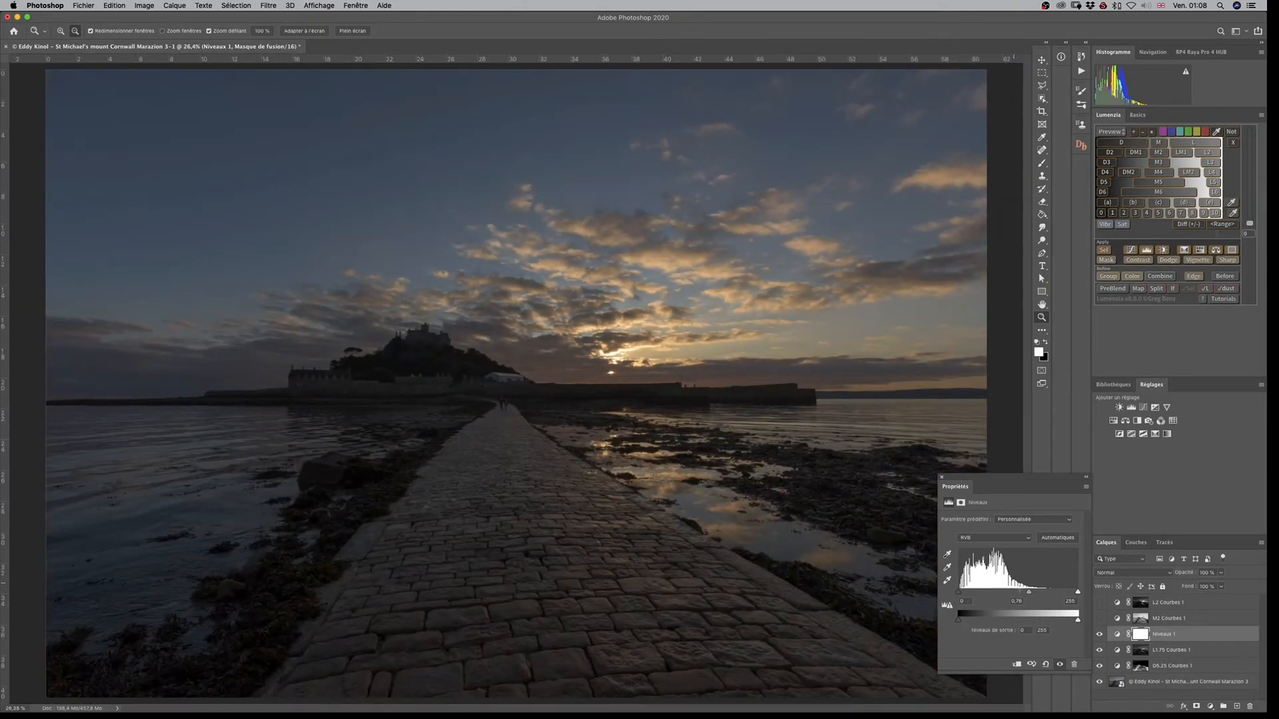
drag(1029, 591, 1024, 592)
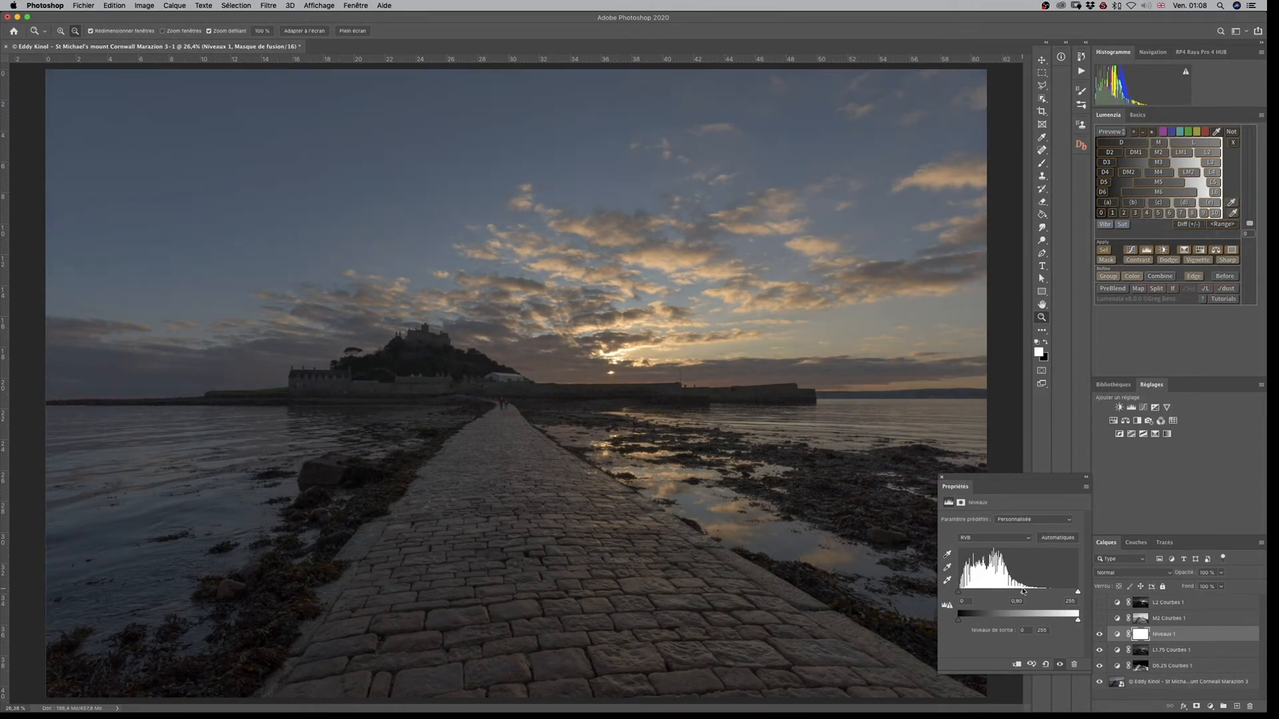
drag(1023, 590, 1021, 591)
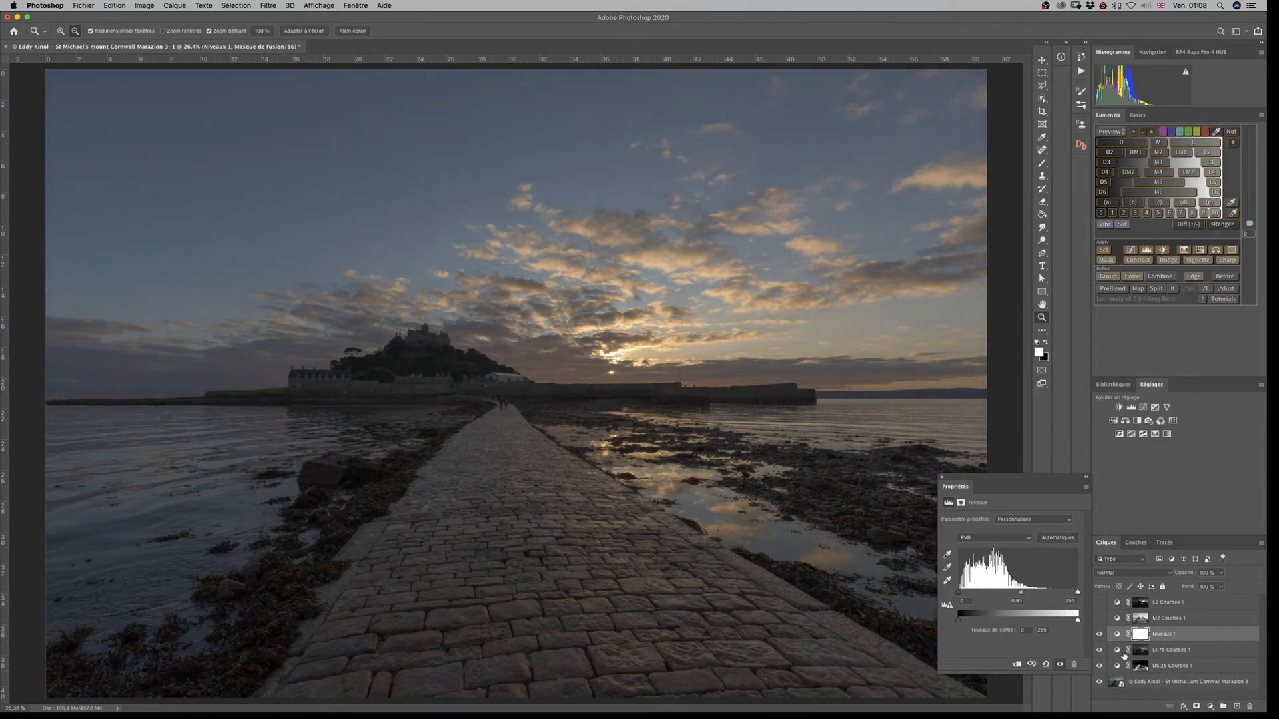
Toggle the M2 and L2 Curves layers in turn to examine each layer's effect on the photo
click(1100, 619)
click(1100, 619)
click(1100, 619)
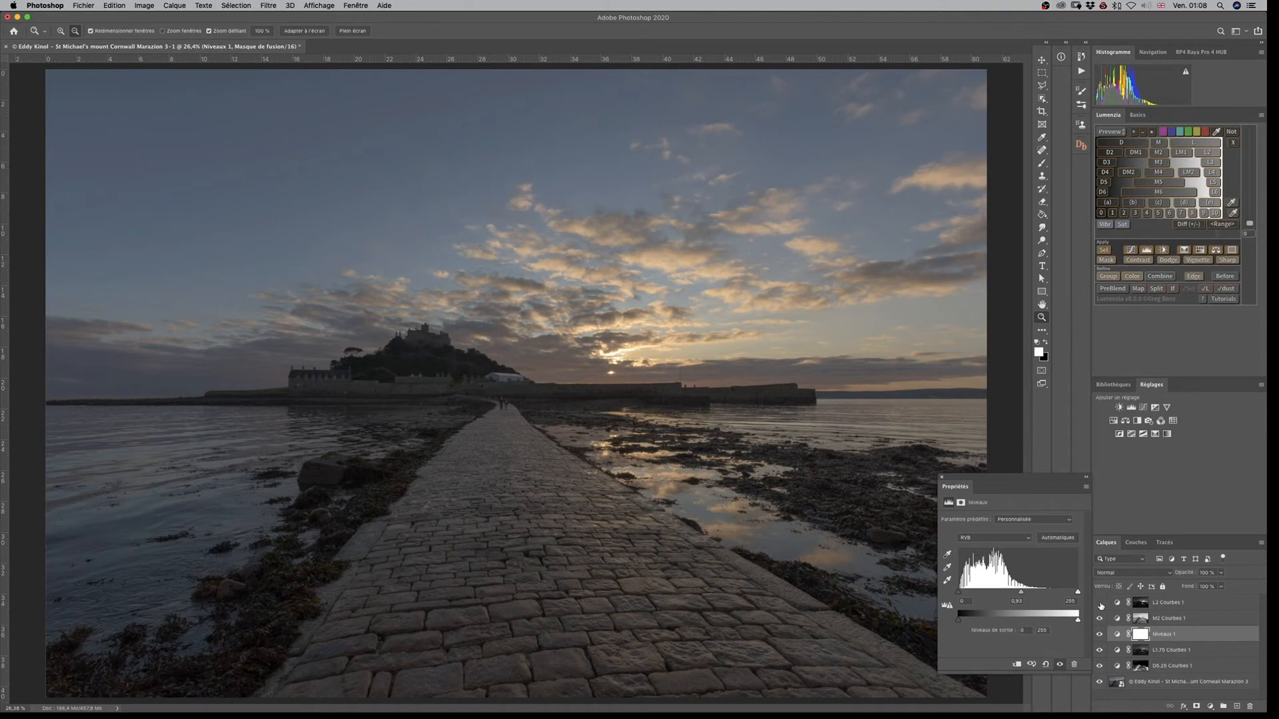
click(1100, 603)
click(1100, 604)
click(1099, 604)
click(1100, 619)
click(1100, 604)
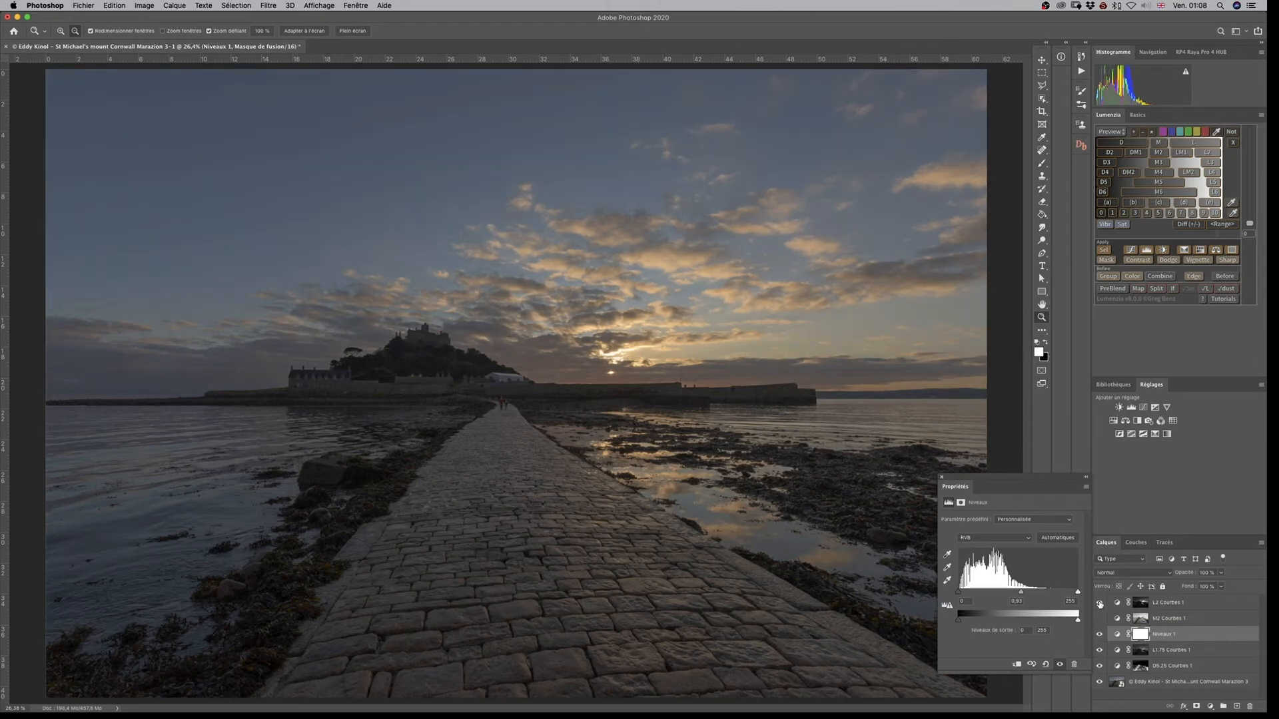
Show the M2 and L2 Curves layers again, and lower the M2 curve's shadows with a point at input 75, output 62
click(1100, 620)
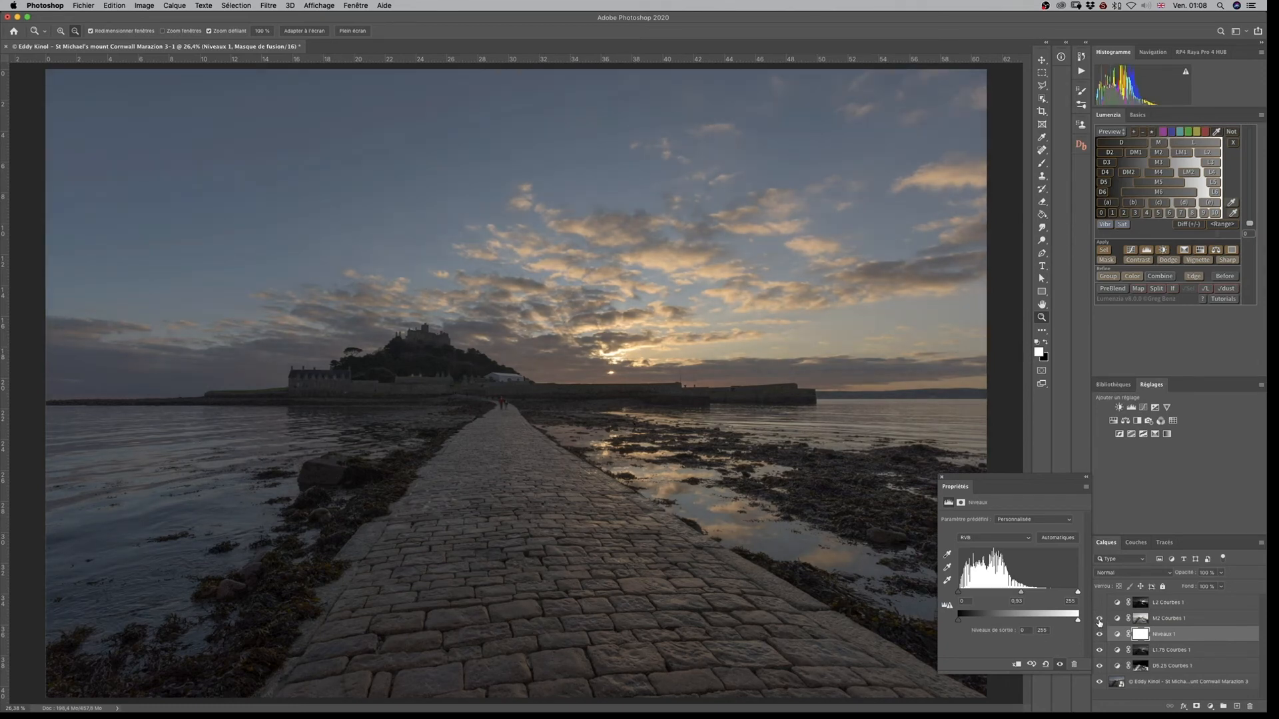
click(1118, 624)
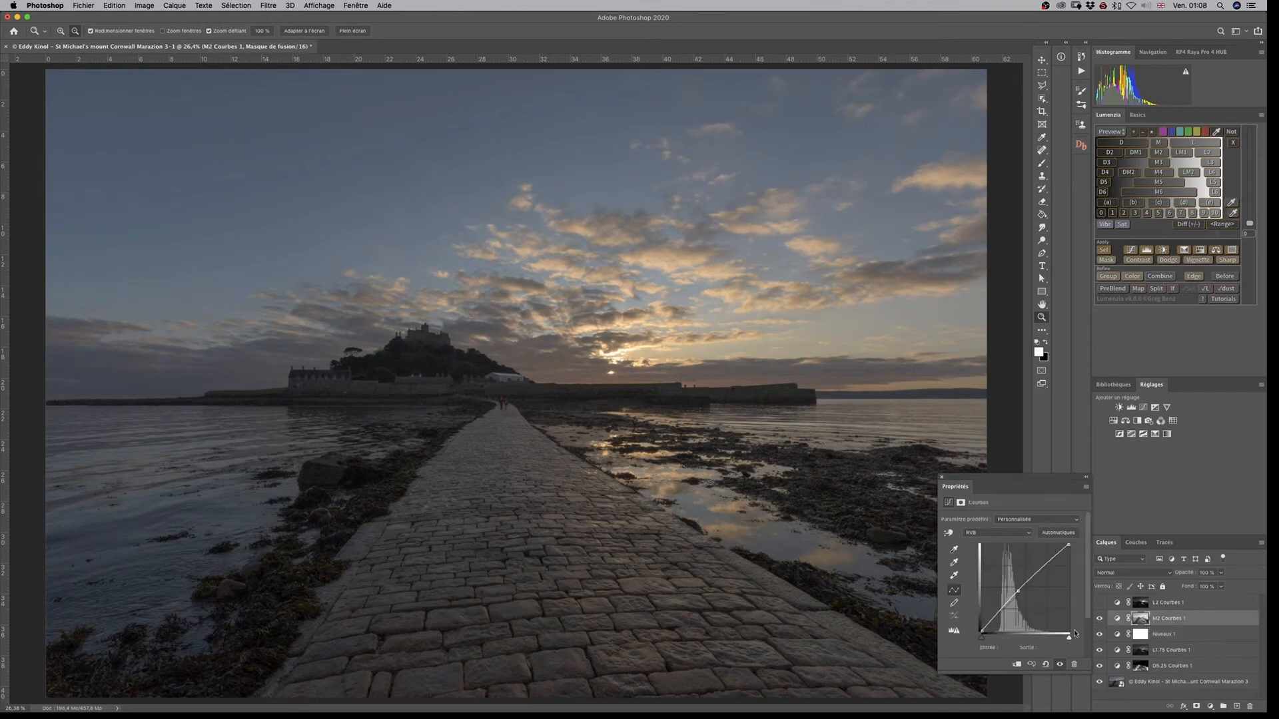
drag(1018, 592, 1026, 591)
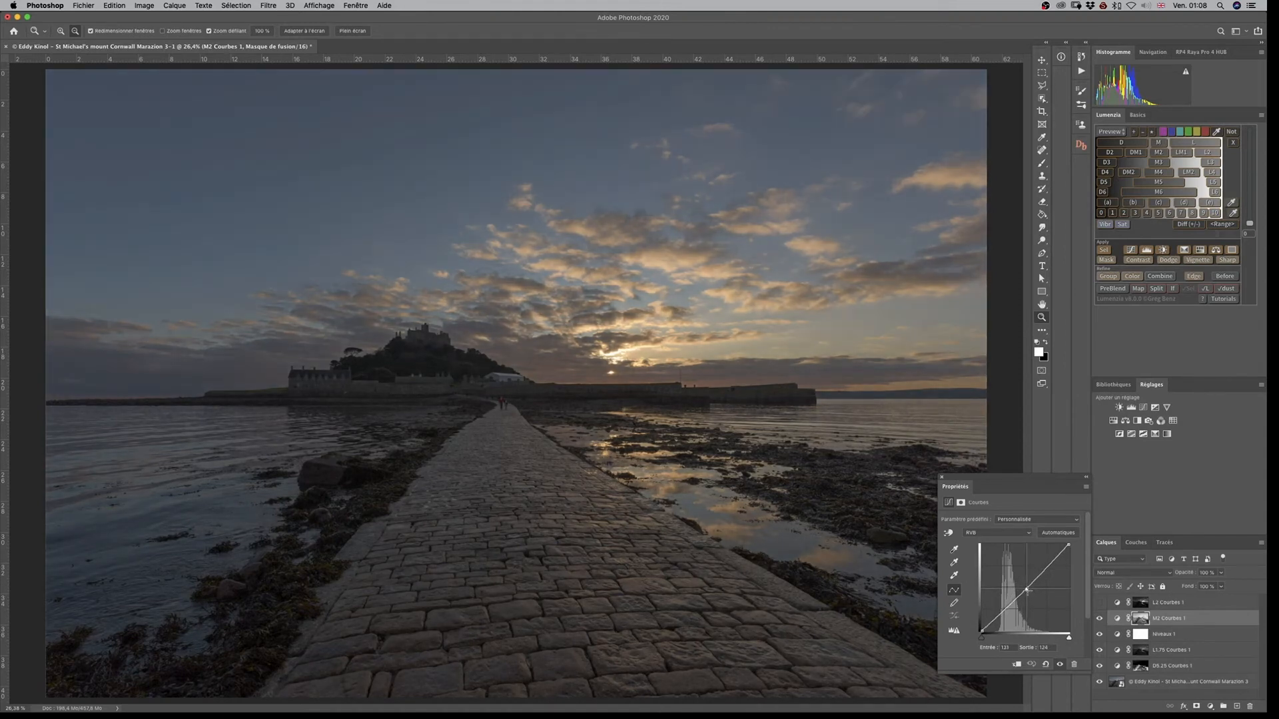
drag(1007, 607, 1007, 608)
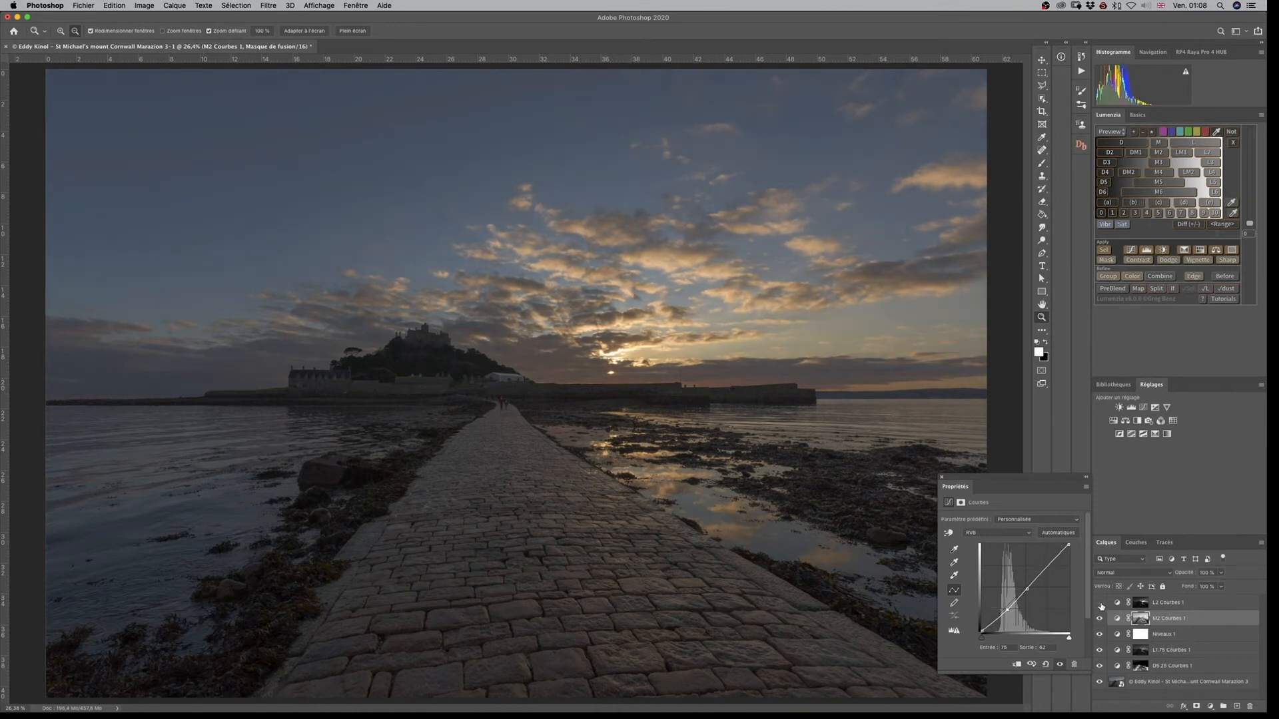
click(1100, 603)
Compare the sunset area close up with all adjustments against the unedited original
drag(613, 357, 707, 360)
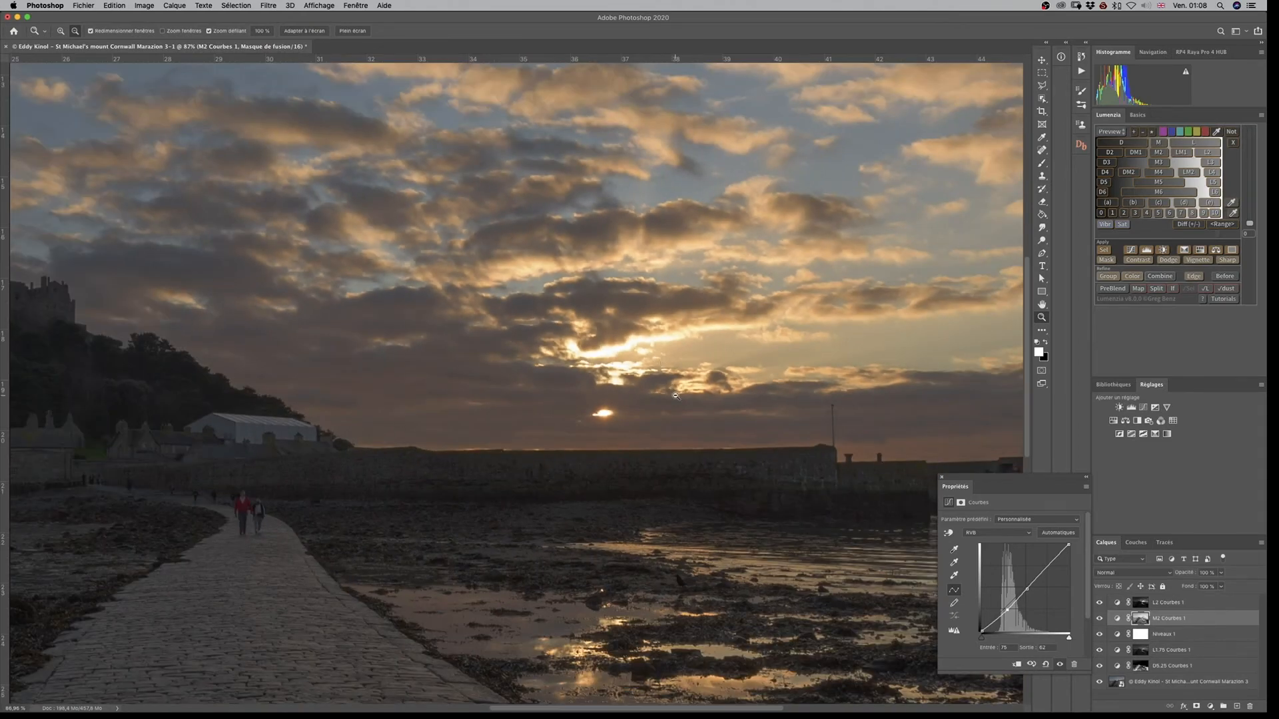
alt+click(1101, 683)
alt+click(1100, 683)
alt+click(1100, 682)
alt+click(1099, 682)
alt+click(1098, 684)
alt+click(1098, 683)
alt+click(1099, 684)
alt+click(1098, 683)
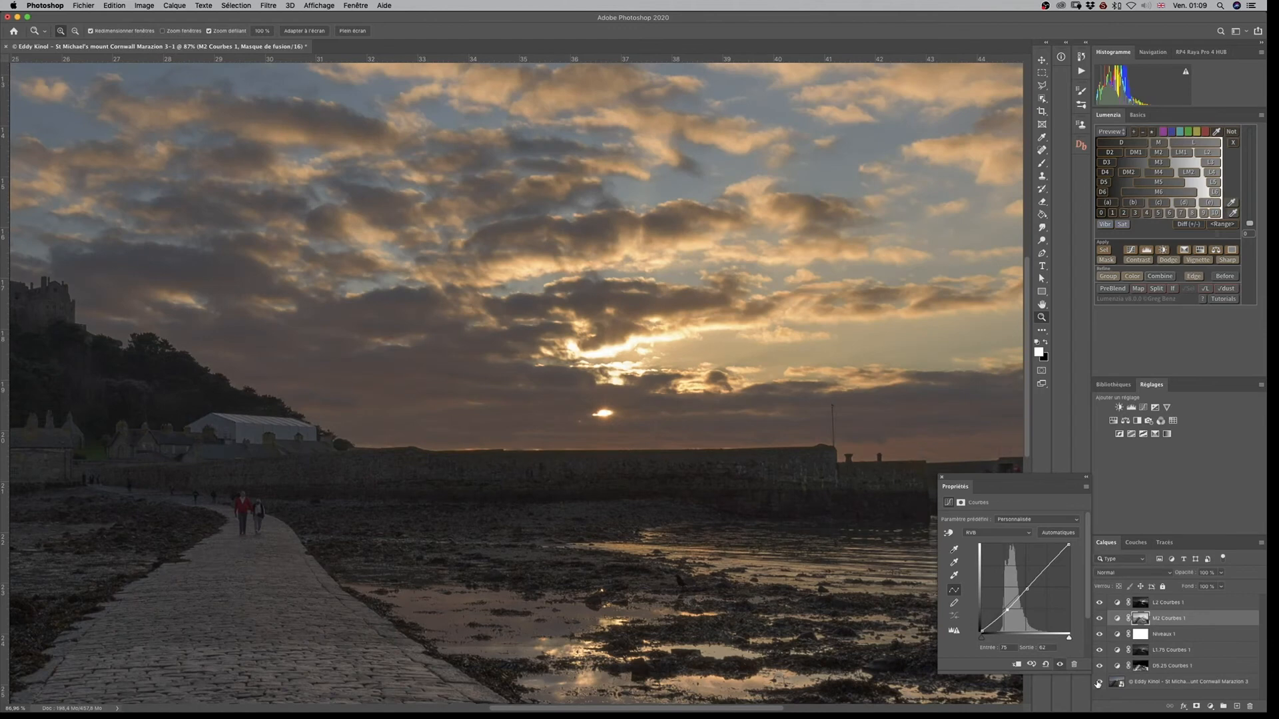
alt+click(1098, 684)
alt+click(1098, 683)
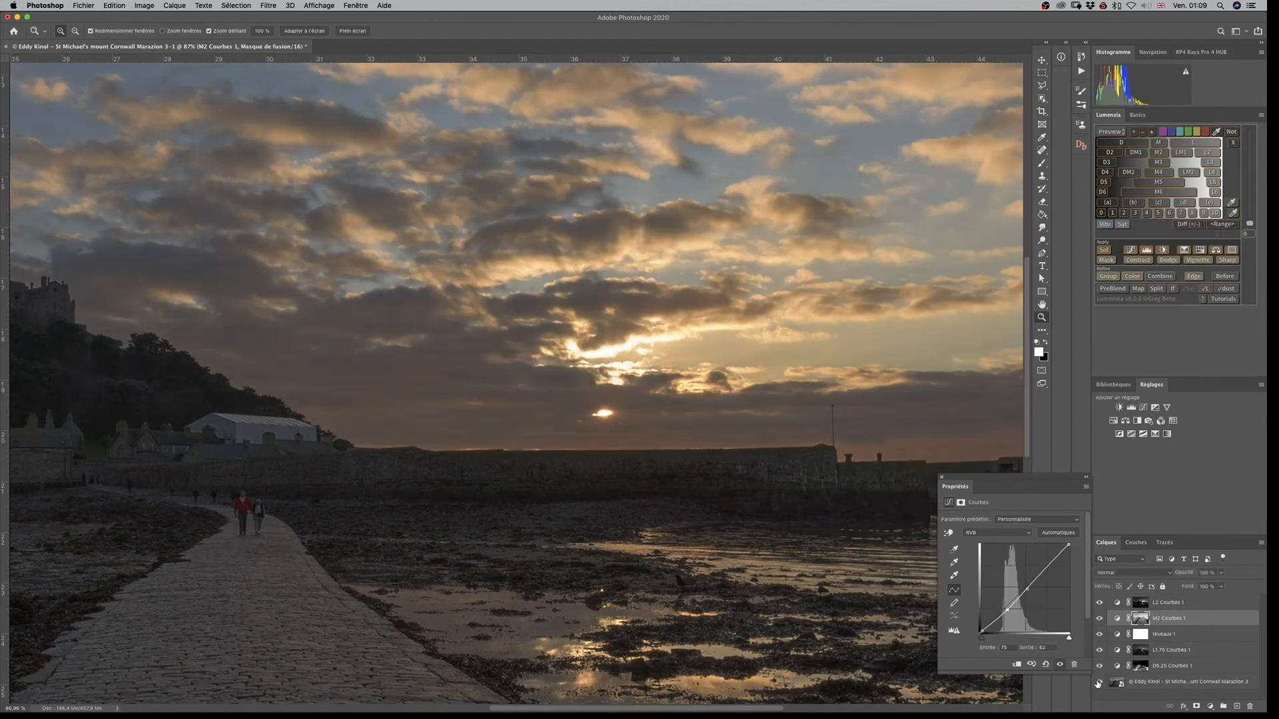
drag(661, 554, 530, 560)
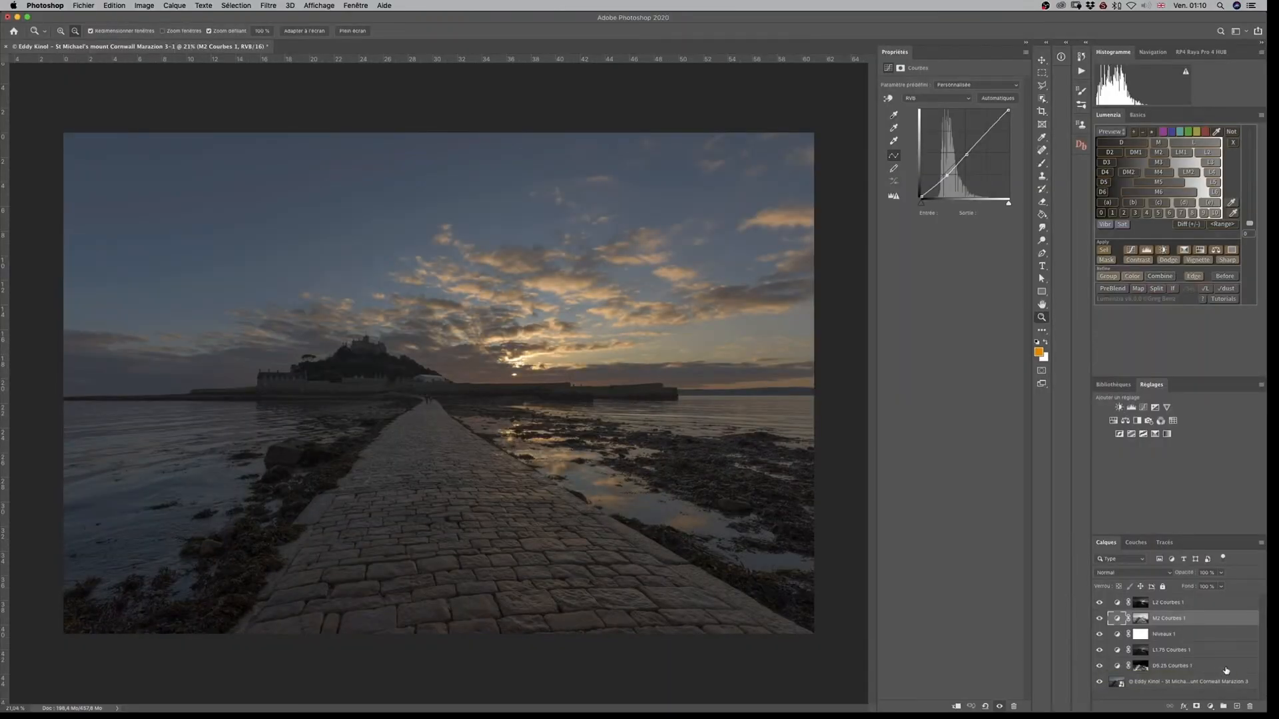
Duplicate the five adjustment layers, from D5.25 Courbes 1 up to L2 Courbes 1, within the same document
click(1227, 667)
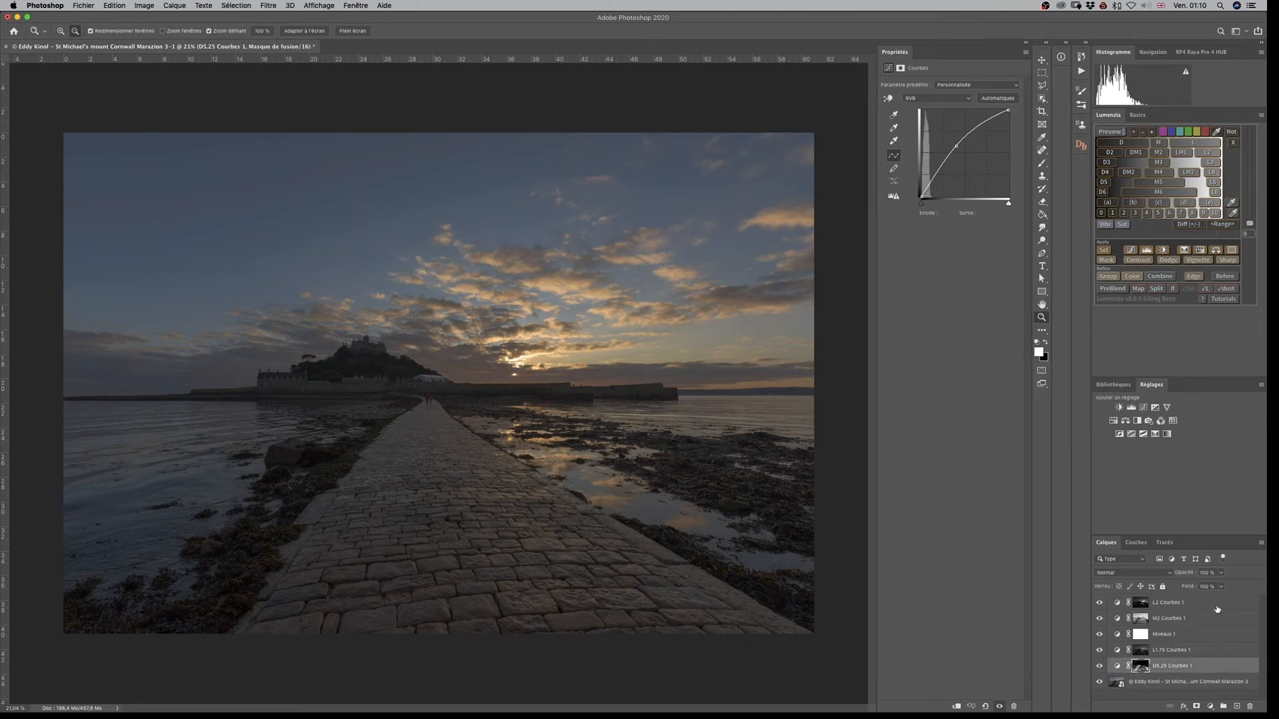
shift+click(1217, 603)
right_click(1218, 608)
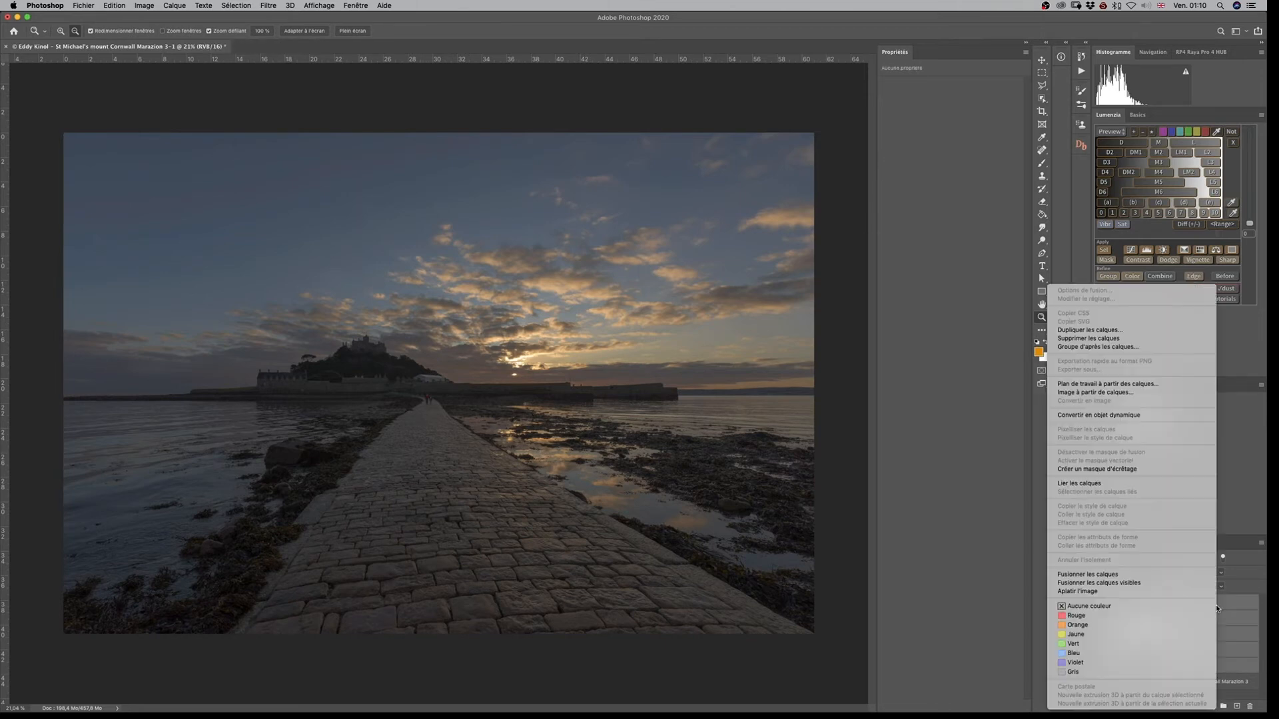
click(1105, 330)
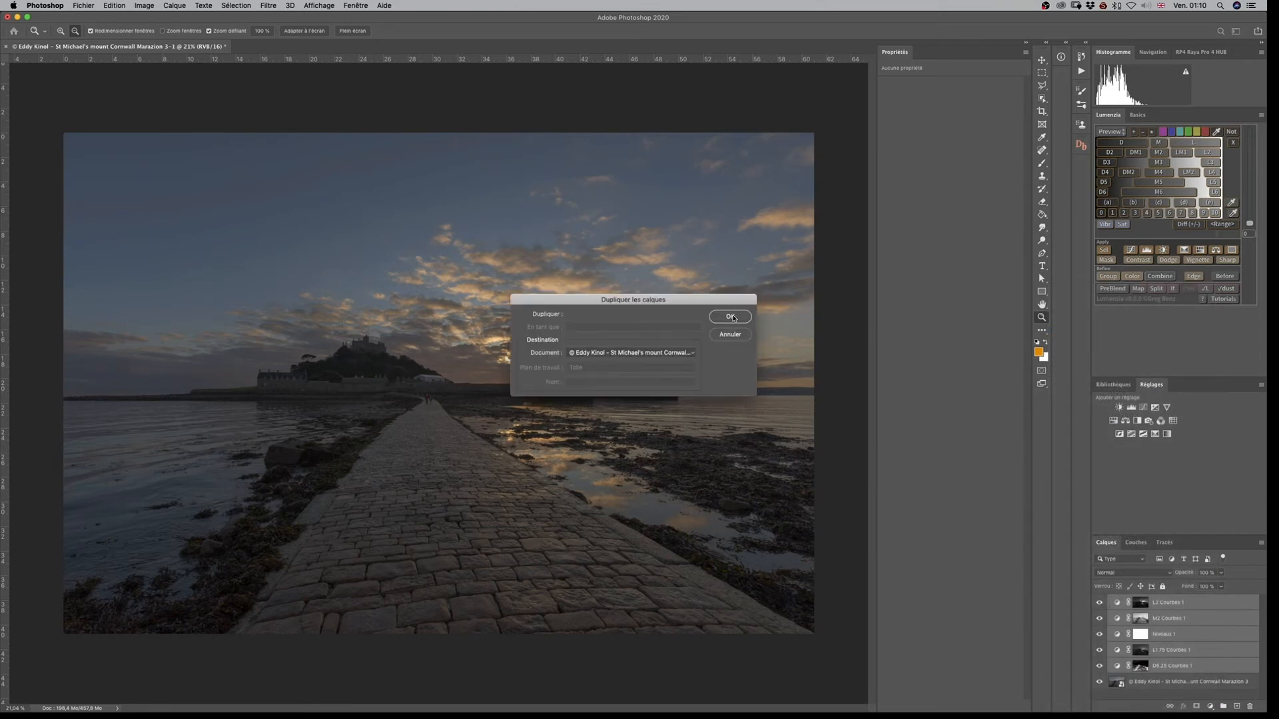
click(731, 317)
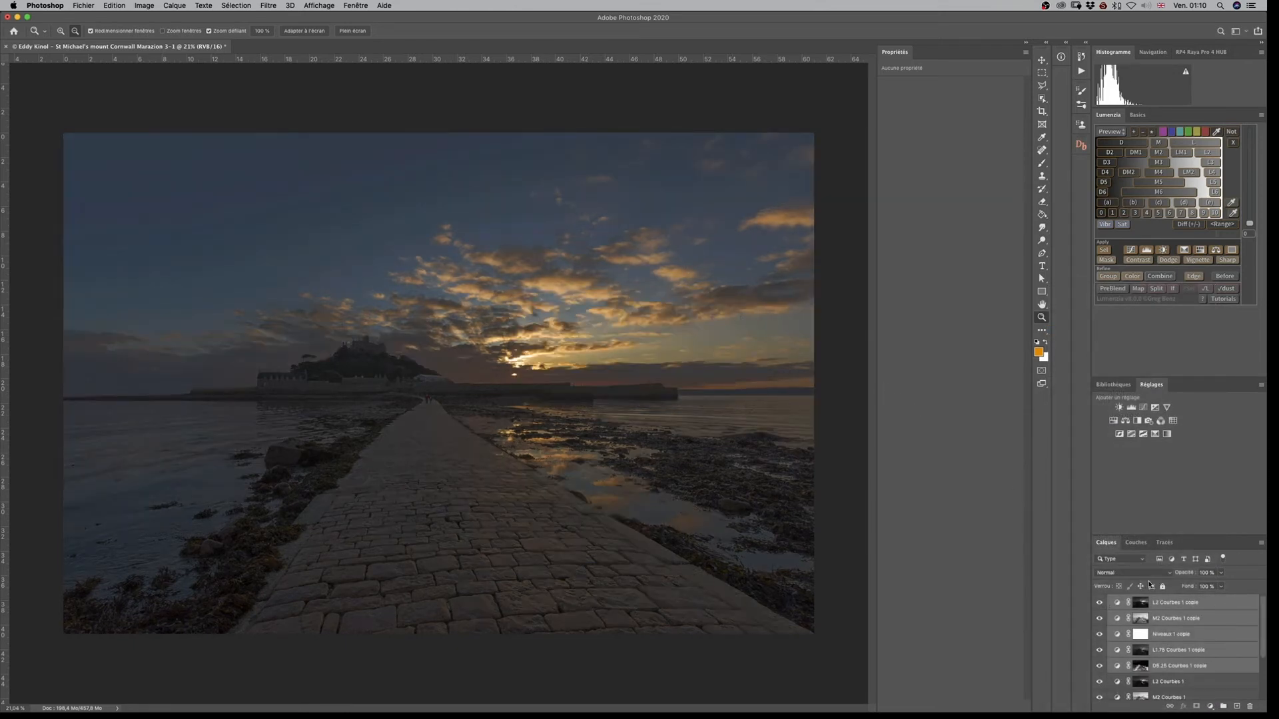
Hide the original set of adjustment layers beneath their copies
scroll(1174, 673, down, 3)
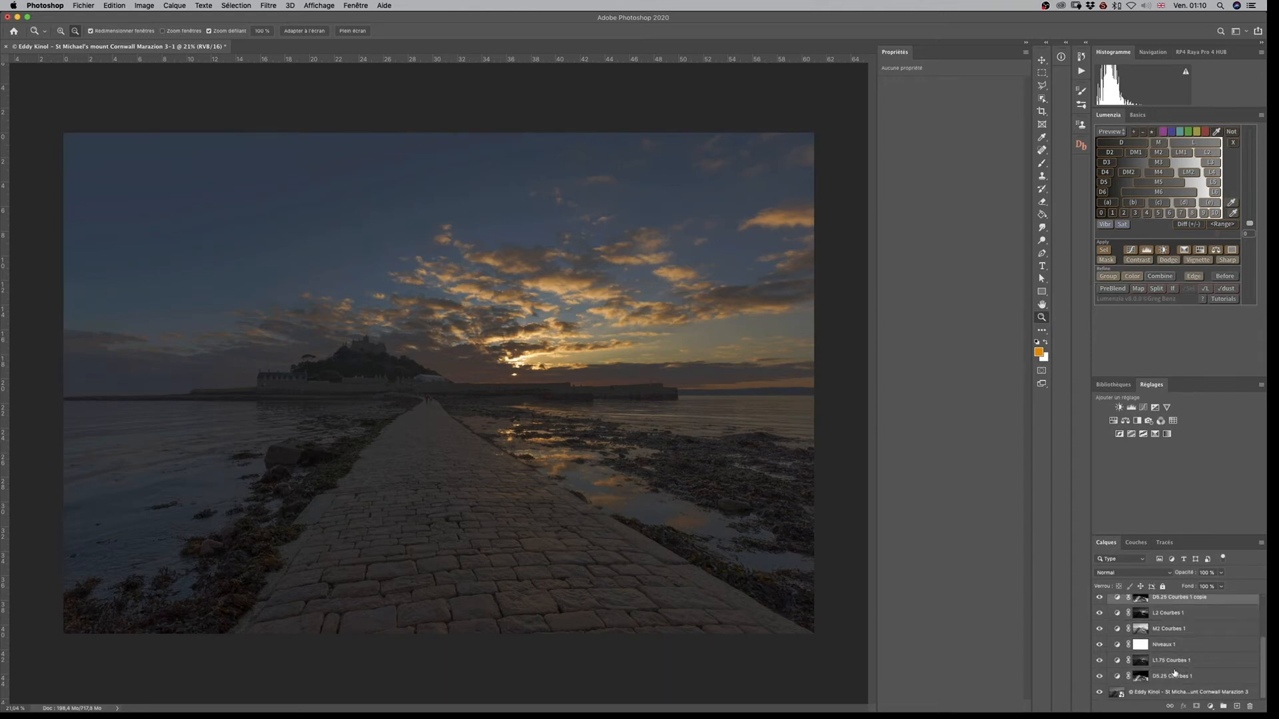
scroll(1141, 663, up, 2)
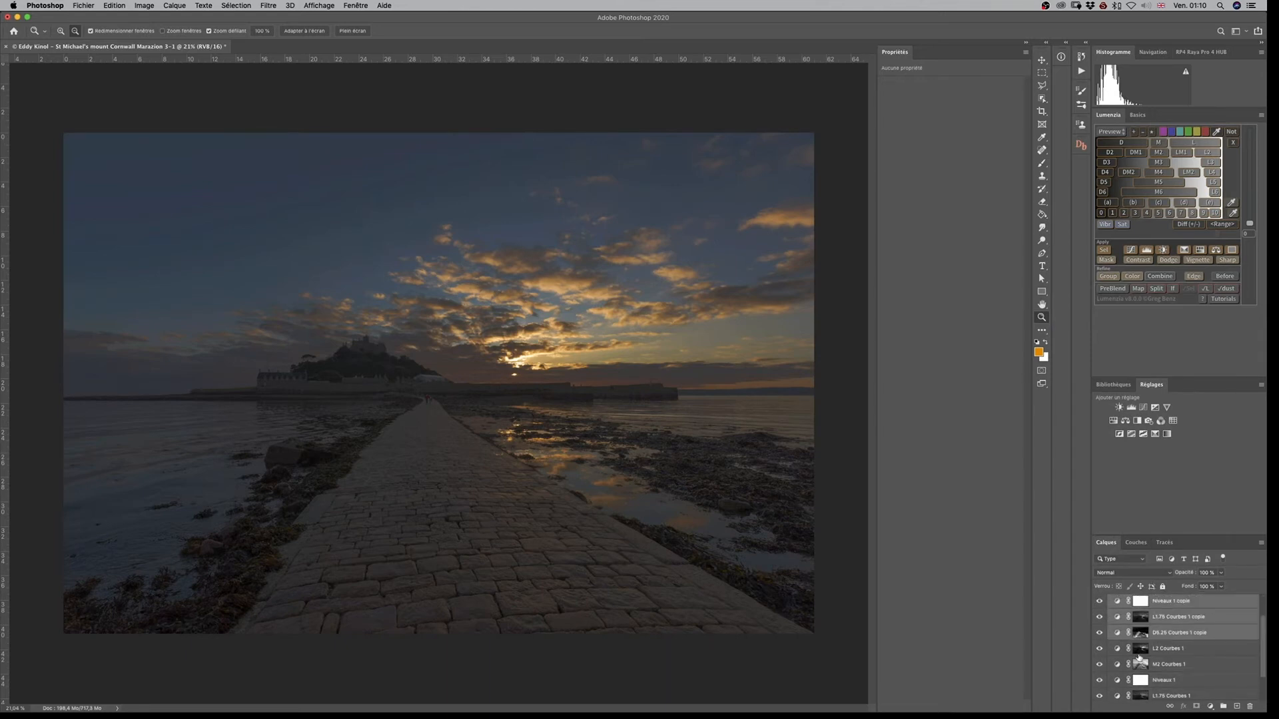
click(1099, 649)
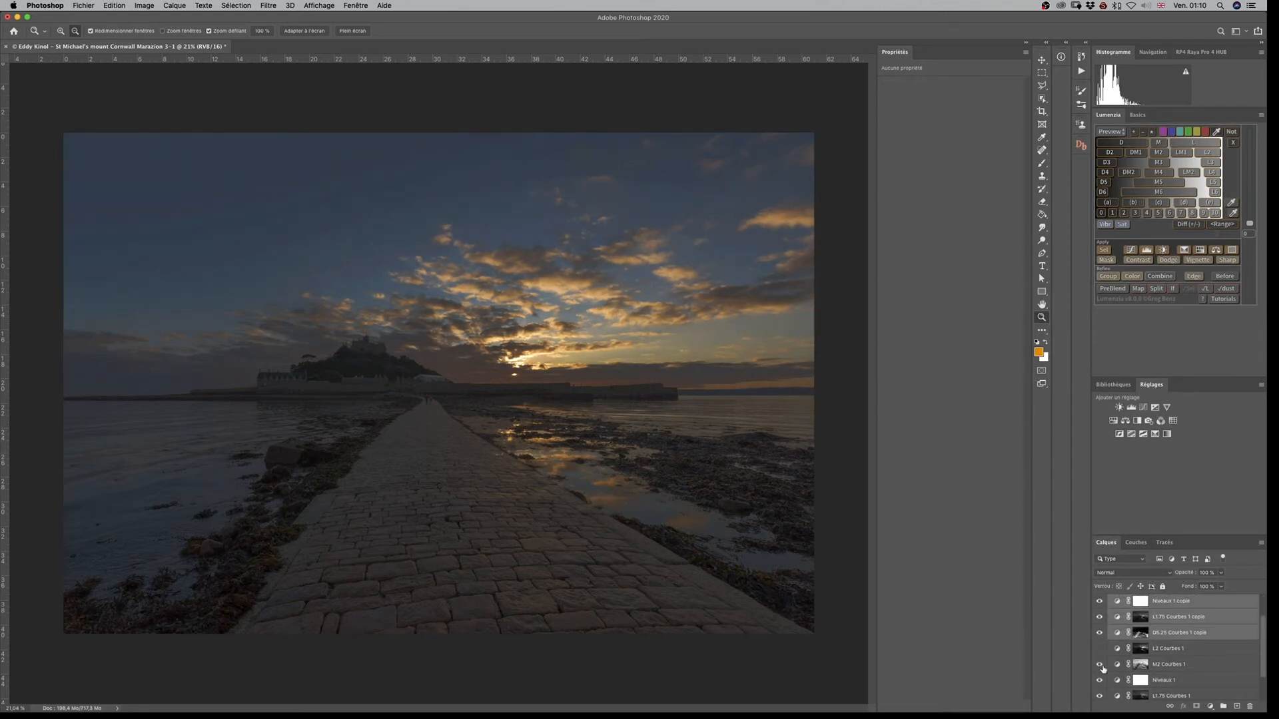
click(1100, 665)
click(1100, 681)
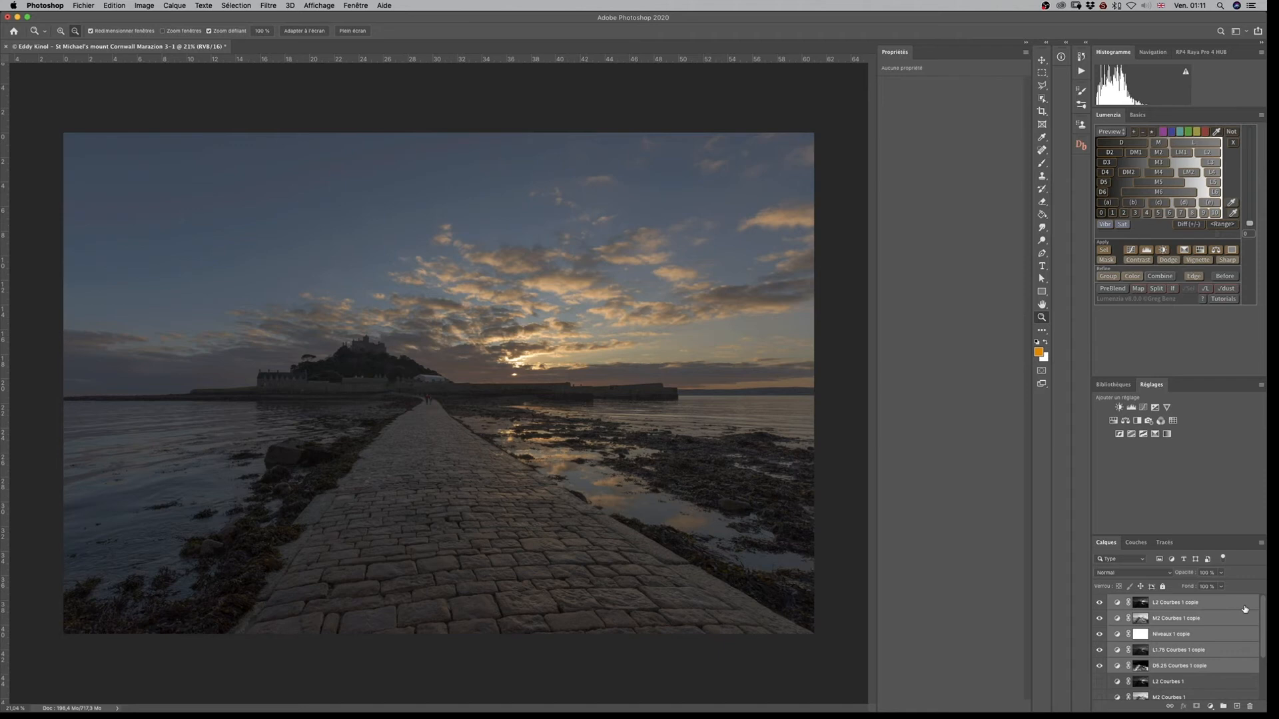
Stamp all visible layers into a new top layer and hide the five copied adjustment layers below it
key(super+alt+shift+e)
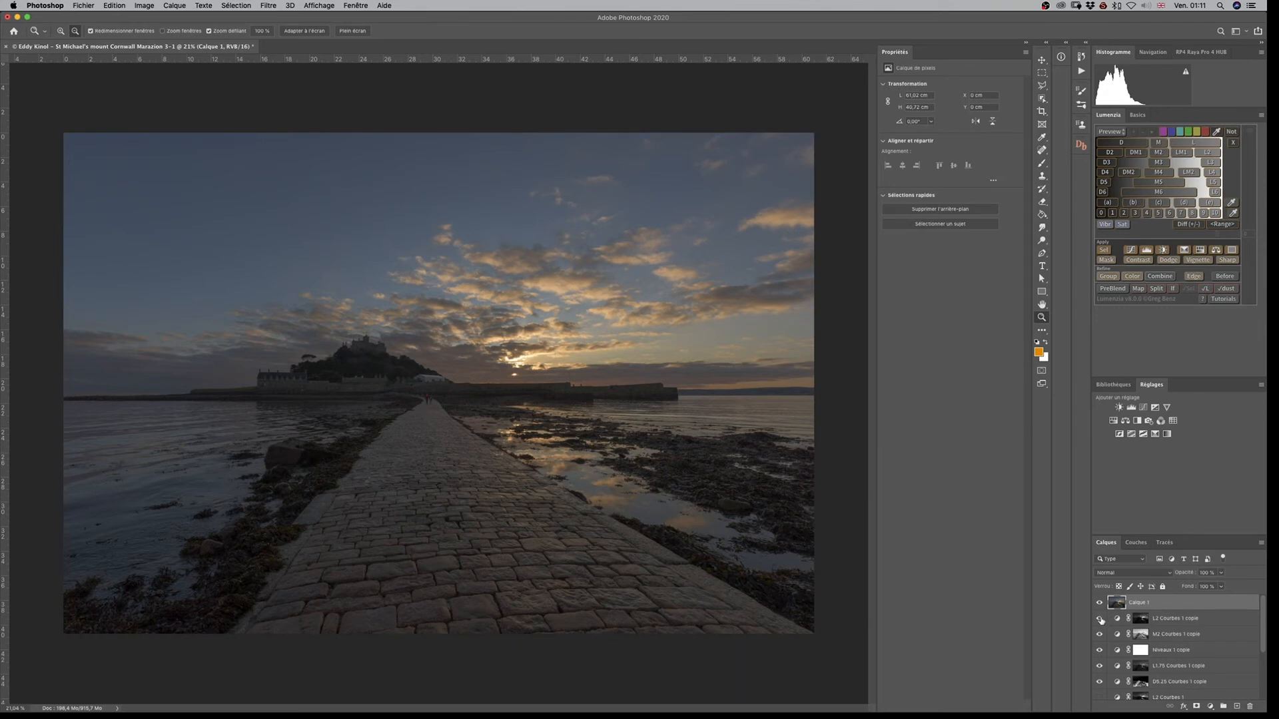
drag(1100, 620, 1099, 682)
Toggle the stamped layer's visibility to compare it with the unedited photo
click(1100, 603)
click(1100, 602)
click(1100, 603)
click(1100, 603)
click(1100, 603)
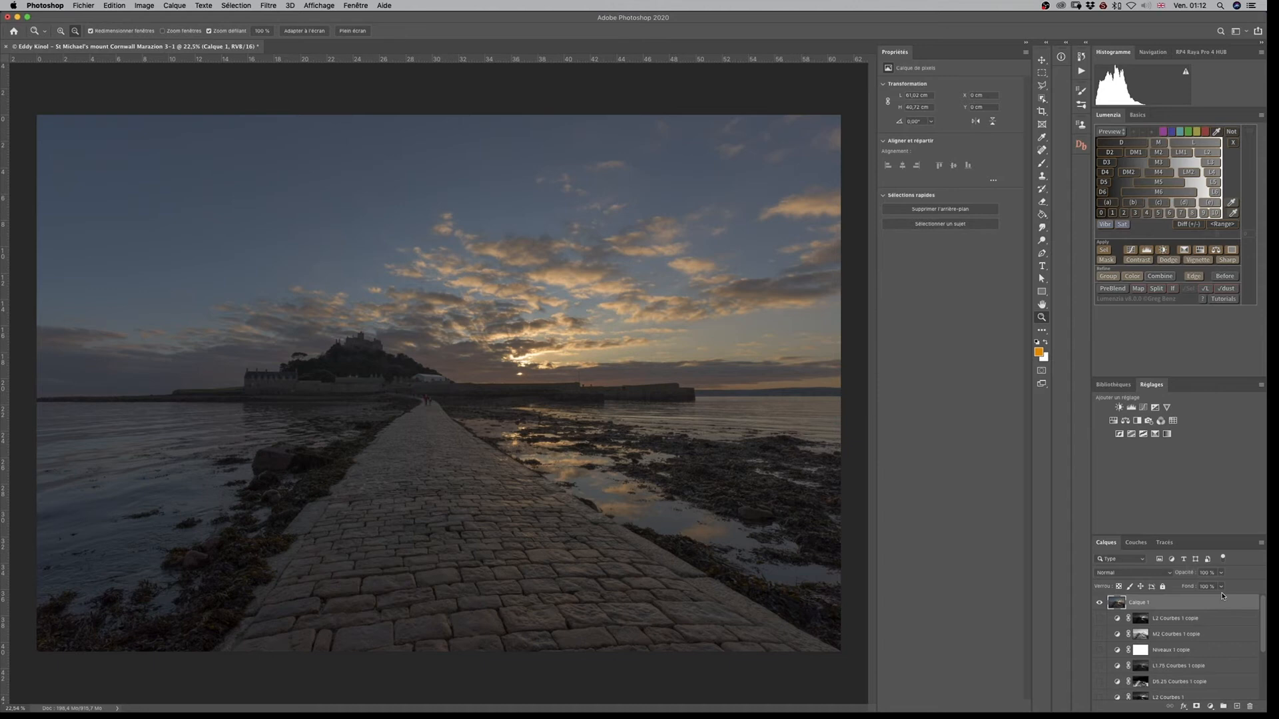
Convert the stamped layer Calque 1 to a smart object and check it against the original photo
right_click(1178, 601)
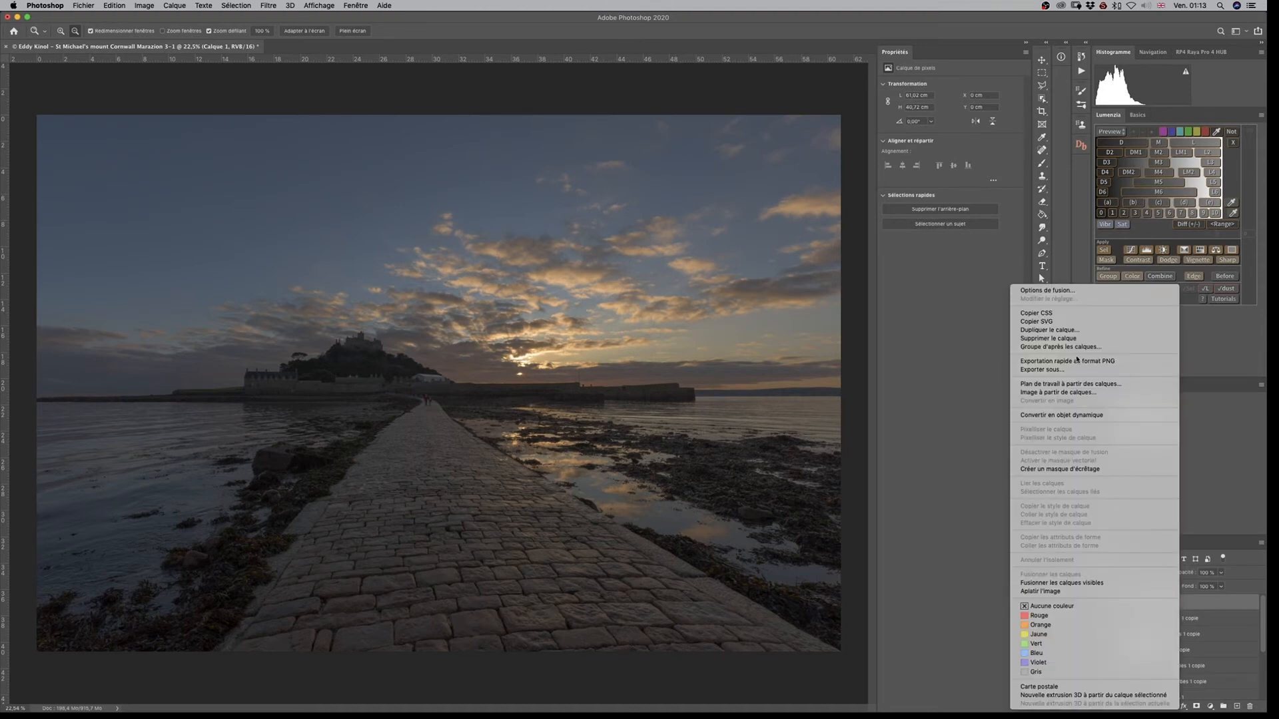
click(1076, 416)
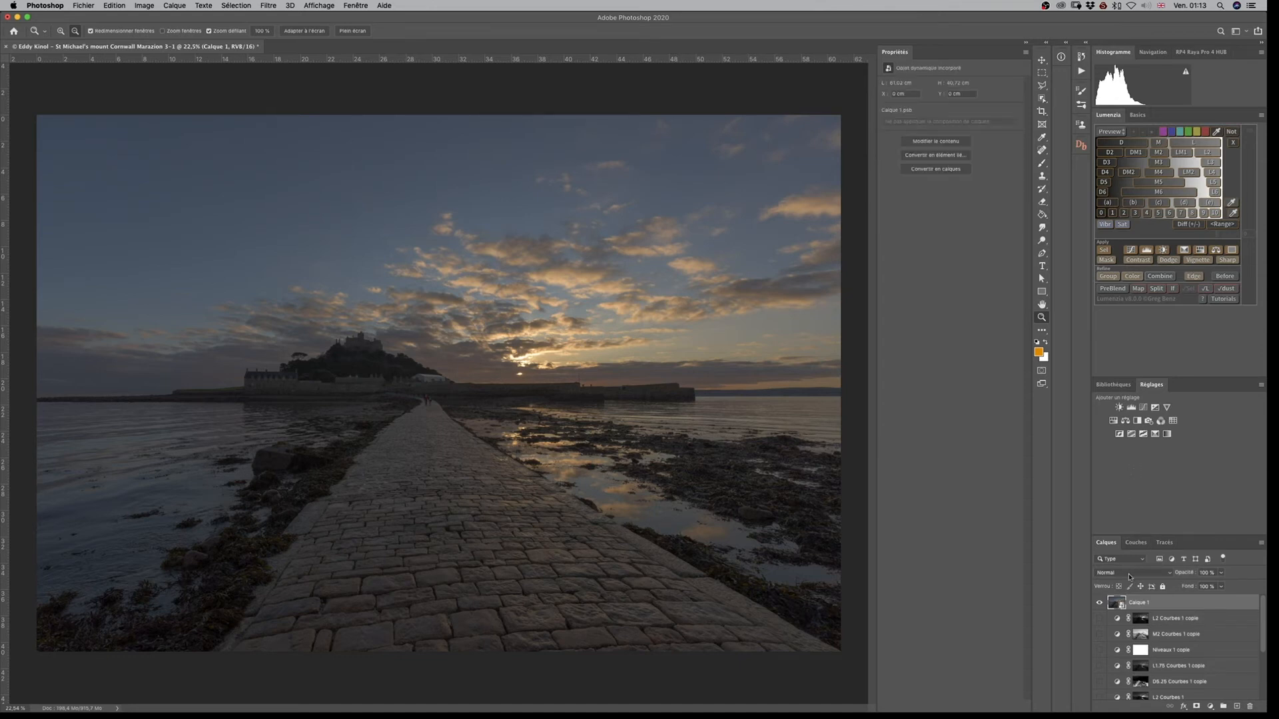
click(1100, 603)
click(1099, 603)
Open the Calque 1 smart object in the Luminar 4 filter from Skylum Software
right_click(1121, 603)
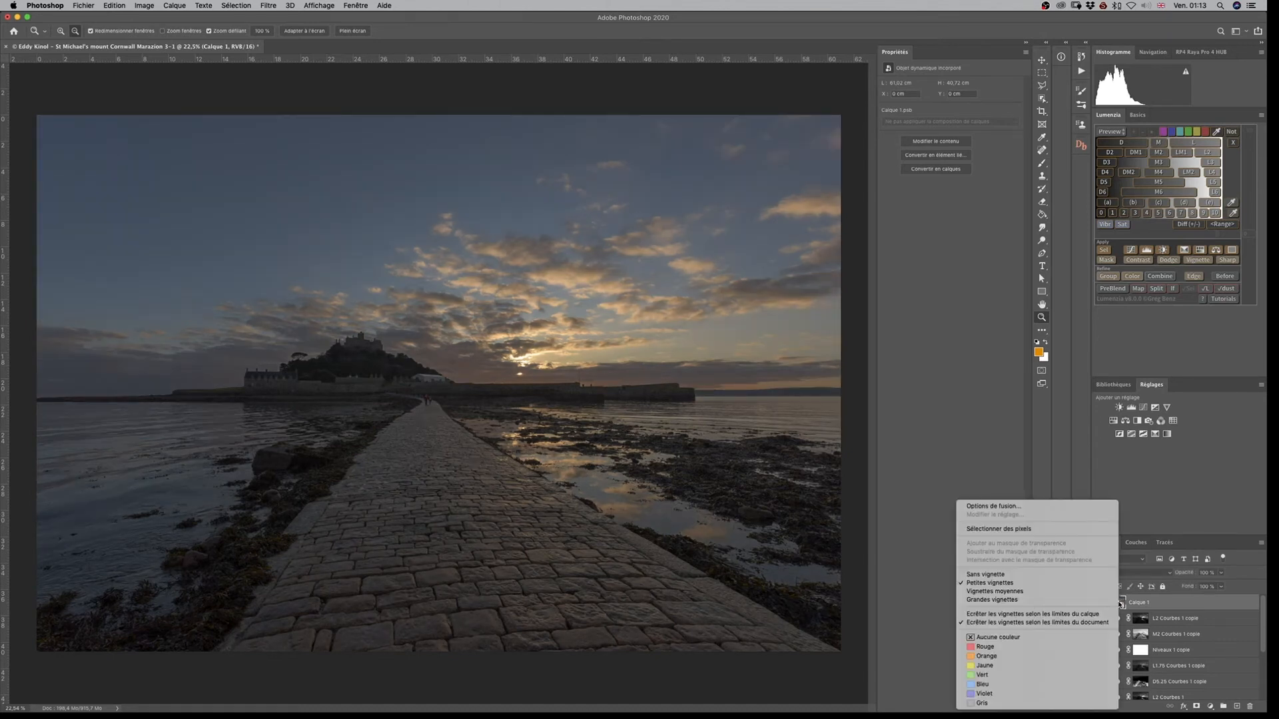
click(1161, 603)
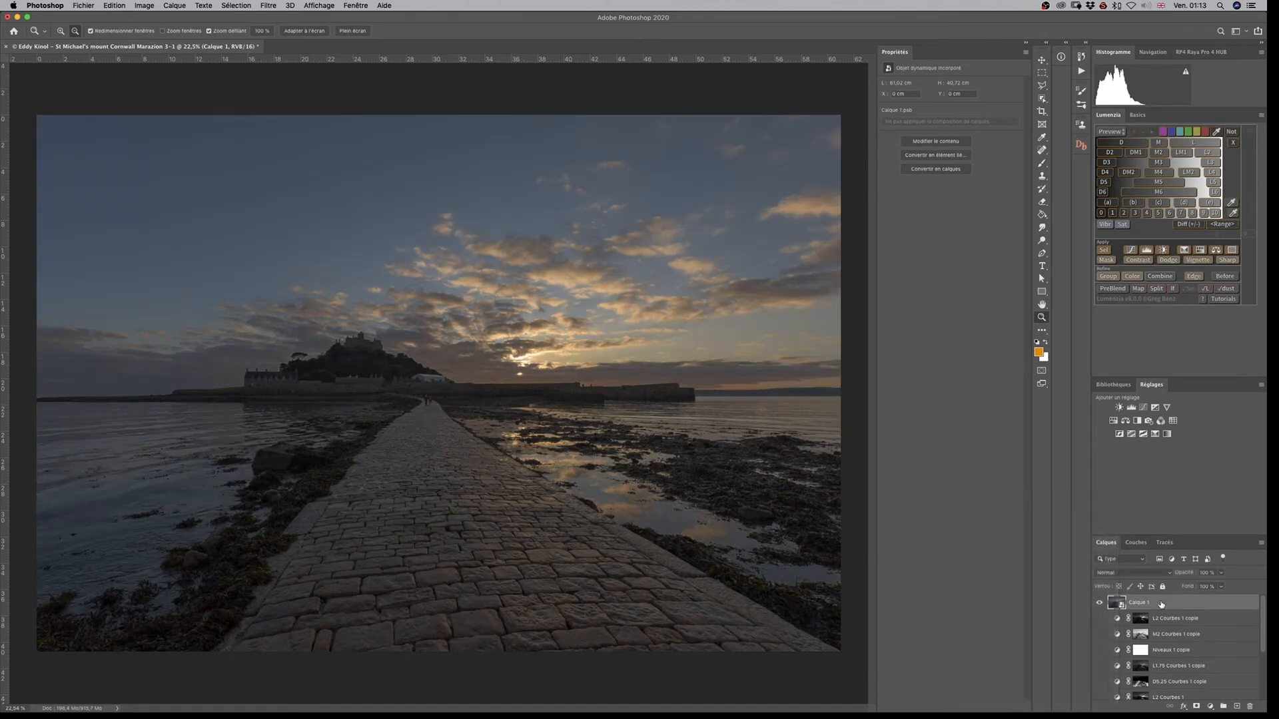
click(329, 5)
mouse_move(340, 114)
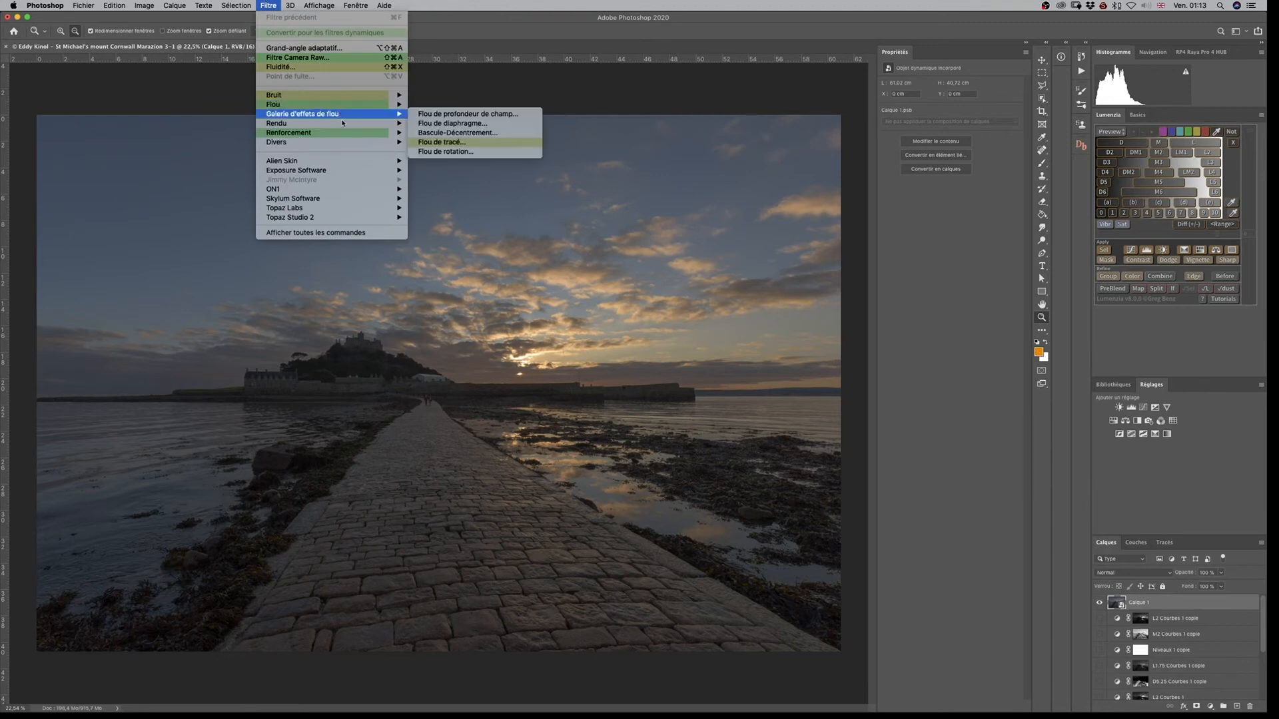
mouse_move(373, 199)
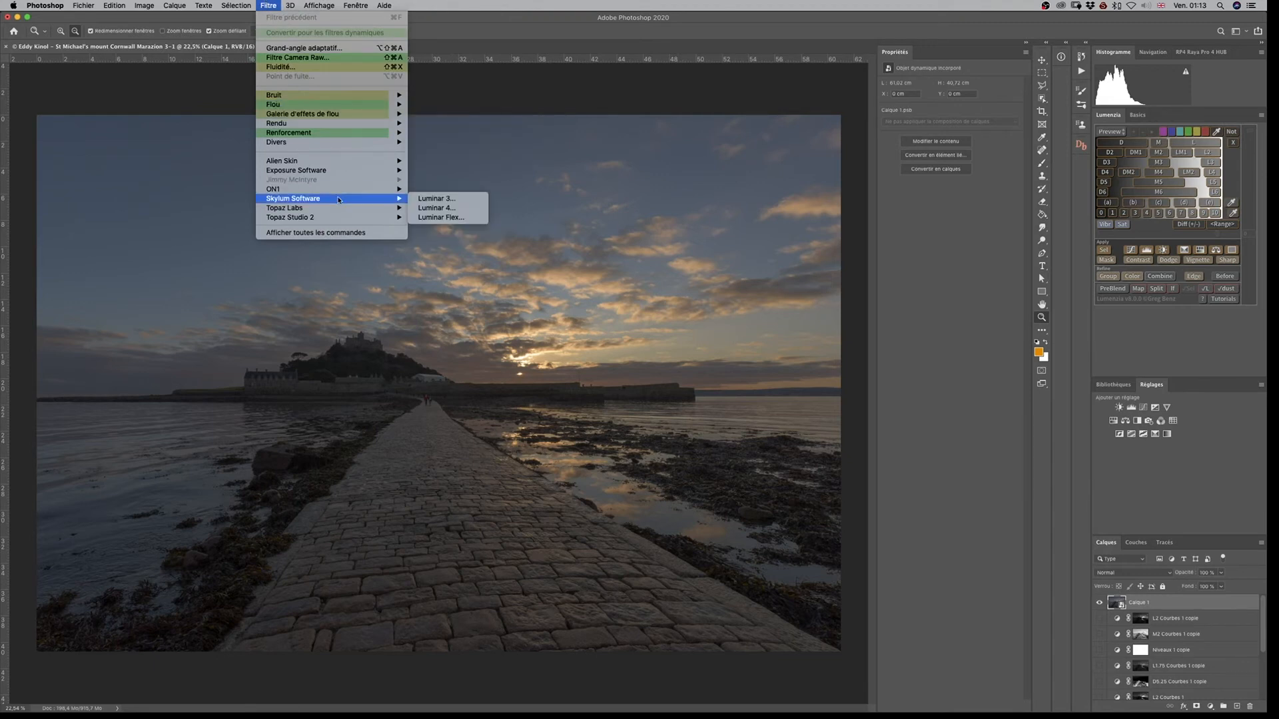
click(447, 209)
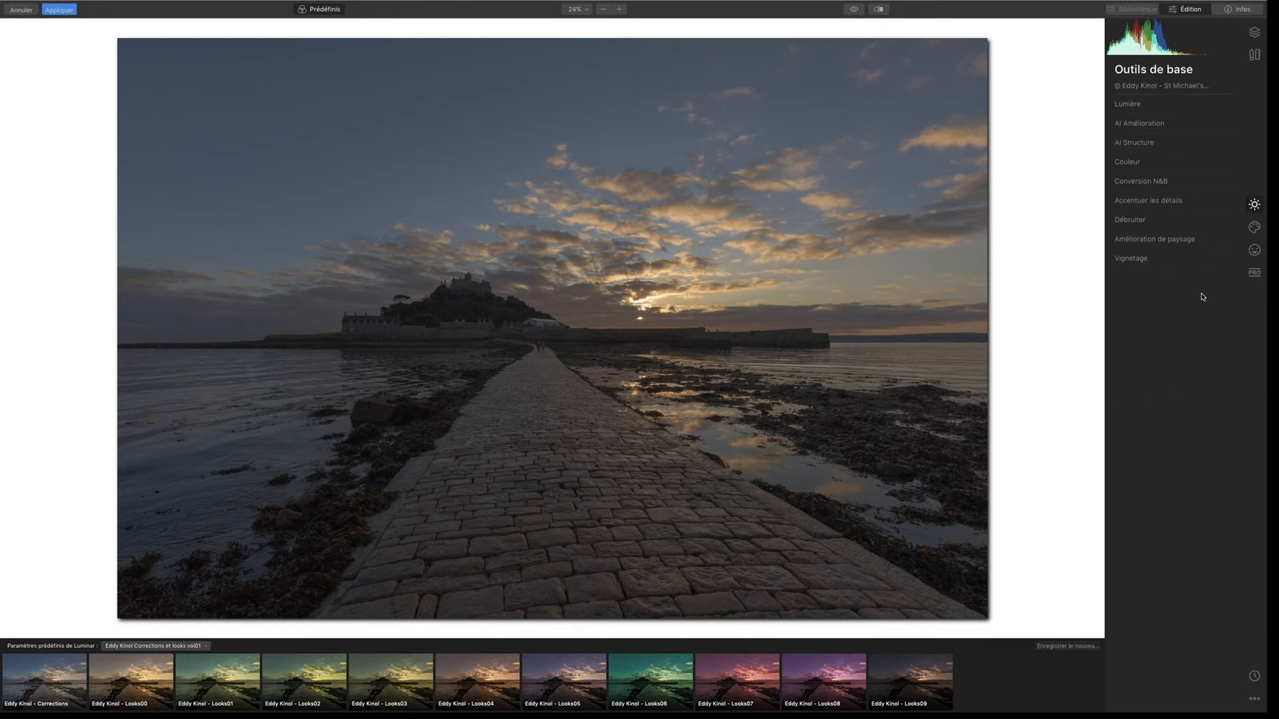
Set the AI Structure amount (Quantité) to 27 and compare the photo with and without the effect
click(1134, 143)
mouse_move(1175, 169)
mouse_down()
mouse_move(1204, 170)
mouse_move(1190, 170)
mouse_up()
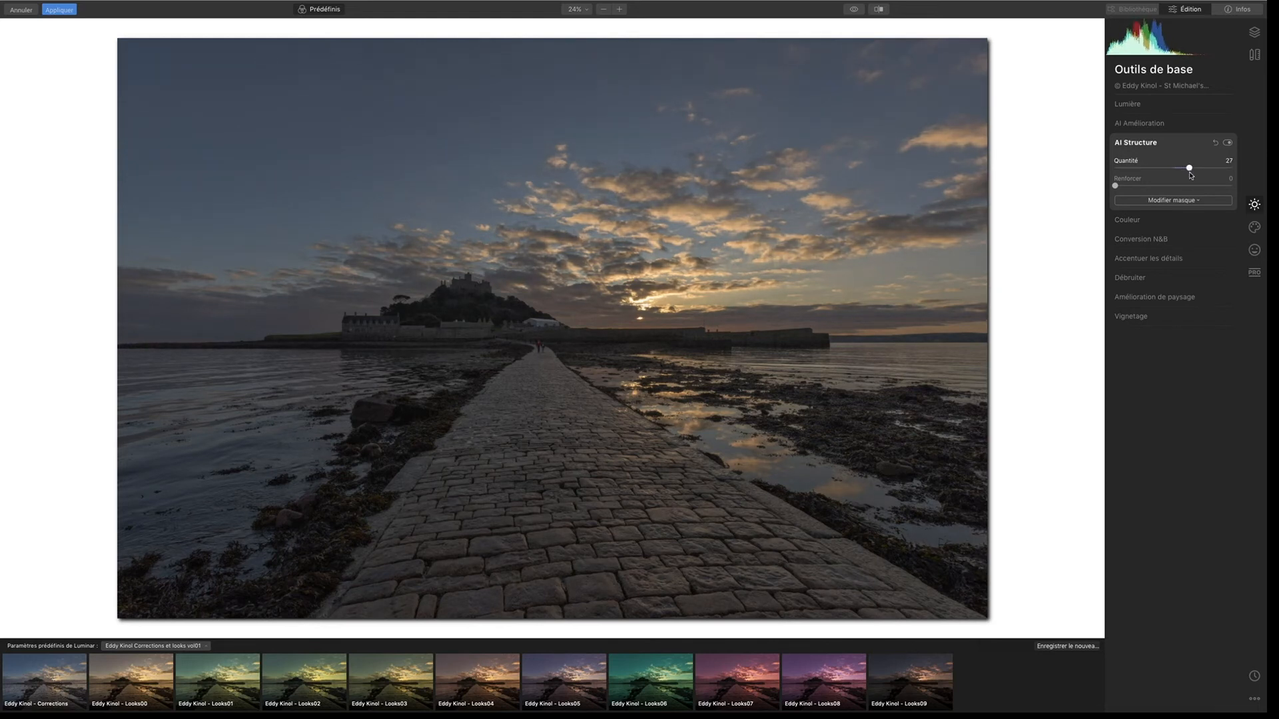
click(1228, 144)
click(1227, 143)
click(1227, 143)
click(1228, 144)
click(1228, 143)
click(1227, 143)
click(1228, 144)
click(1228, 143)
click(1228, 143)
click(1228, 143)
click(1228, 143)
click(1228, 144)
Set Heure dorée to 15 under Amélioration de paysage and preview it against the original
click(1157, 297)
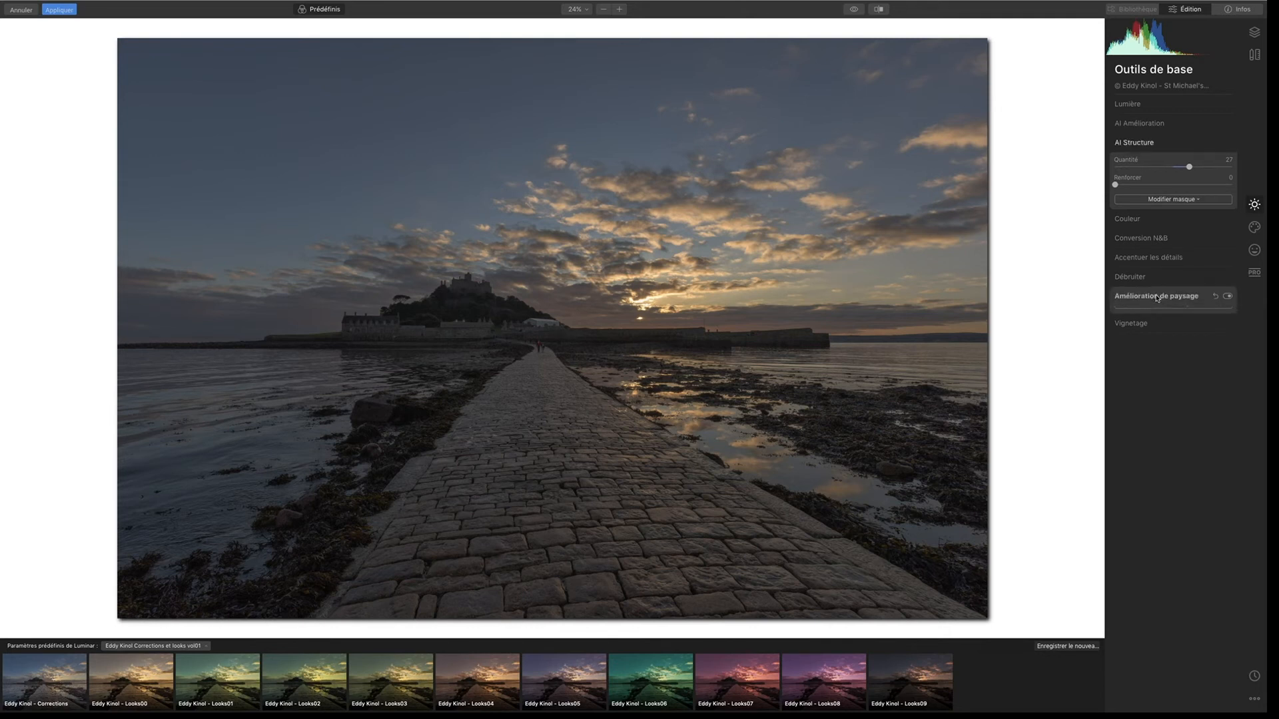
mouse_move(1116, 282)
mouse_down()
mouse_move(1151, 284)
mouse_move(1132, 284)
mouse_up()
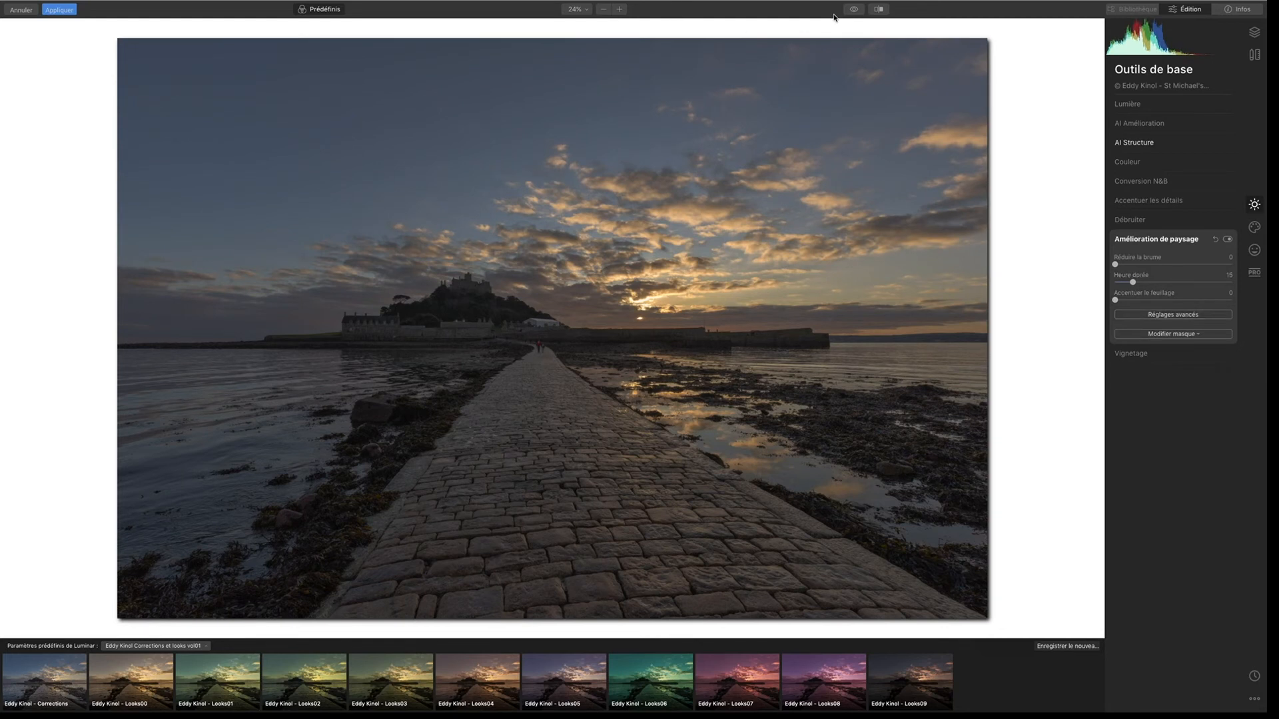
click(854, 9)
Set Réduire la brume to 16 under Amélioration de paysage and compare the photo before and after all Luminar edits
drag(1116, 265, 1134, 266)
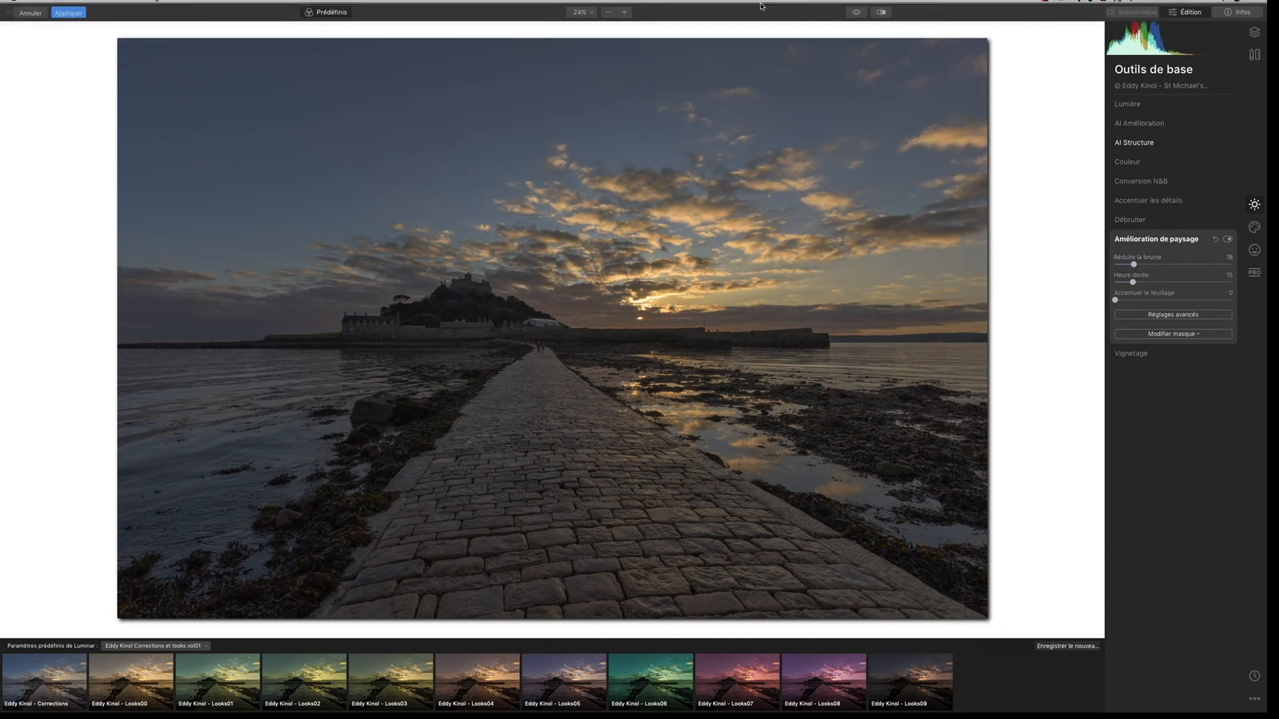
click(864, 20)
click(864, 20)
click(864, 21)
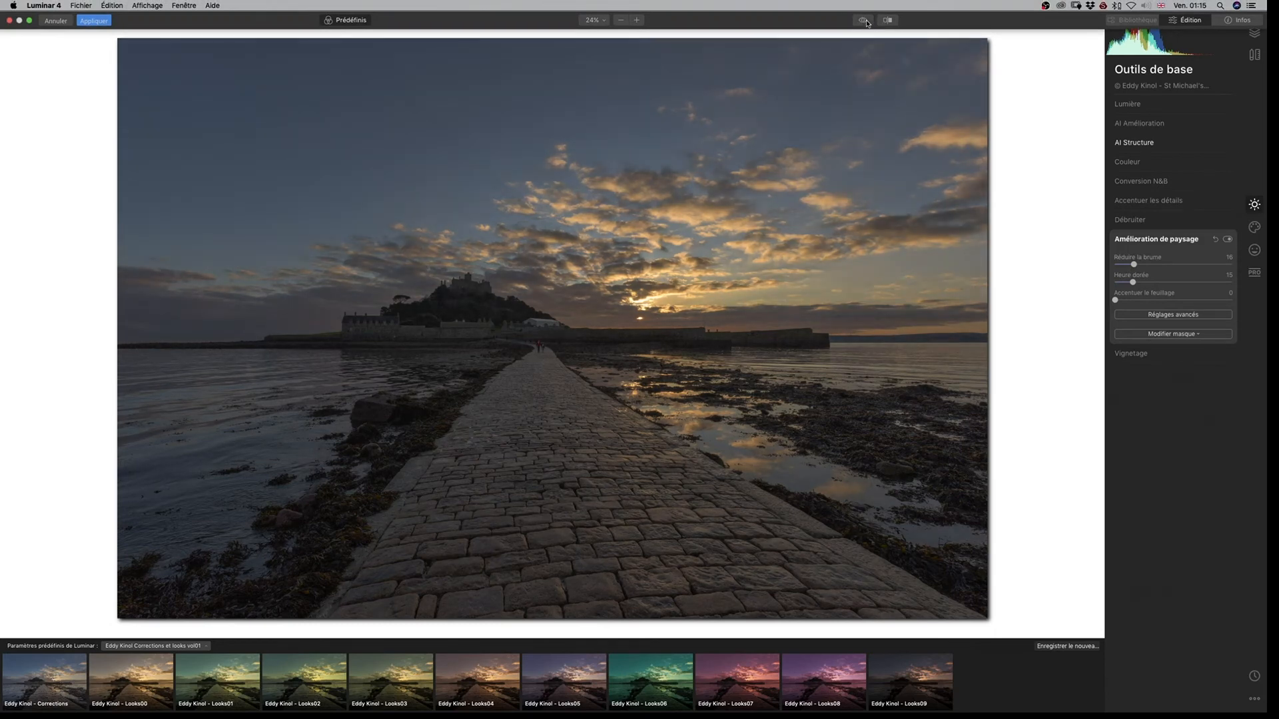
click(864, 20)
click(864, 21)
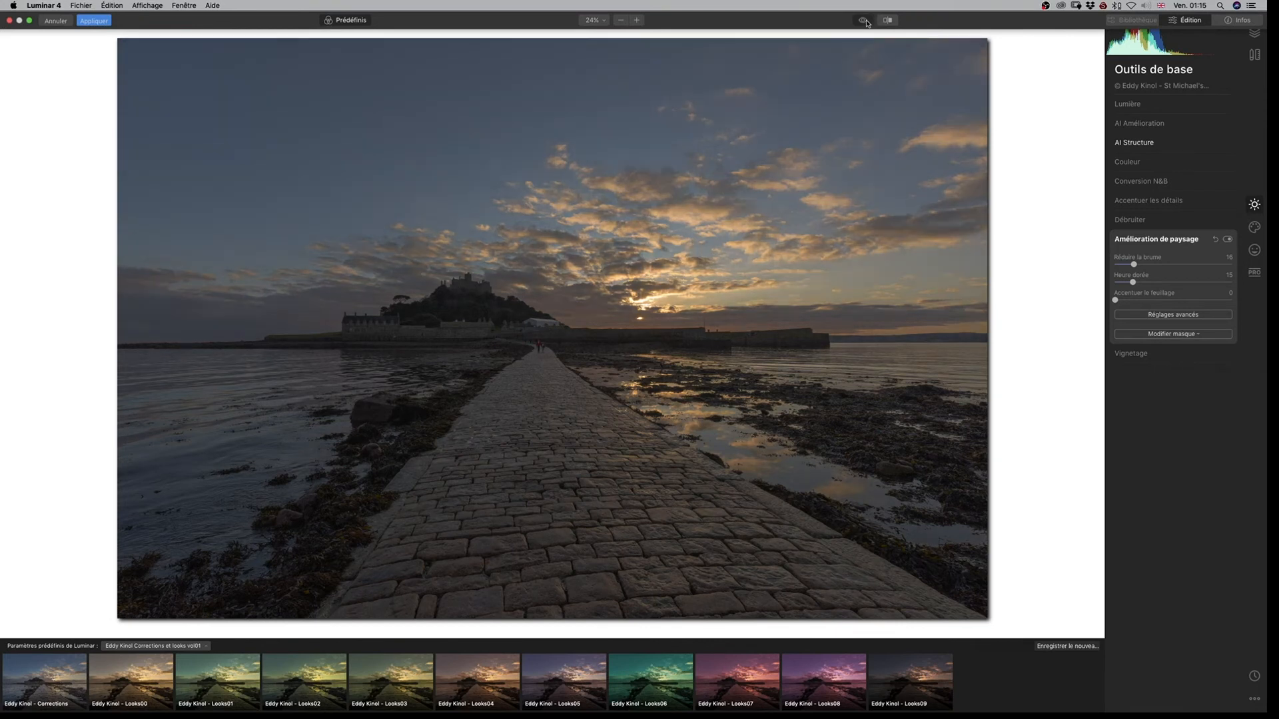
click(865, 22)
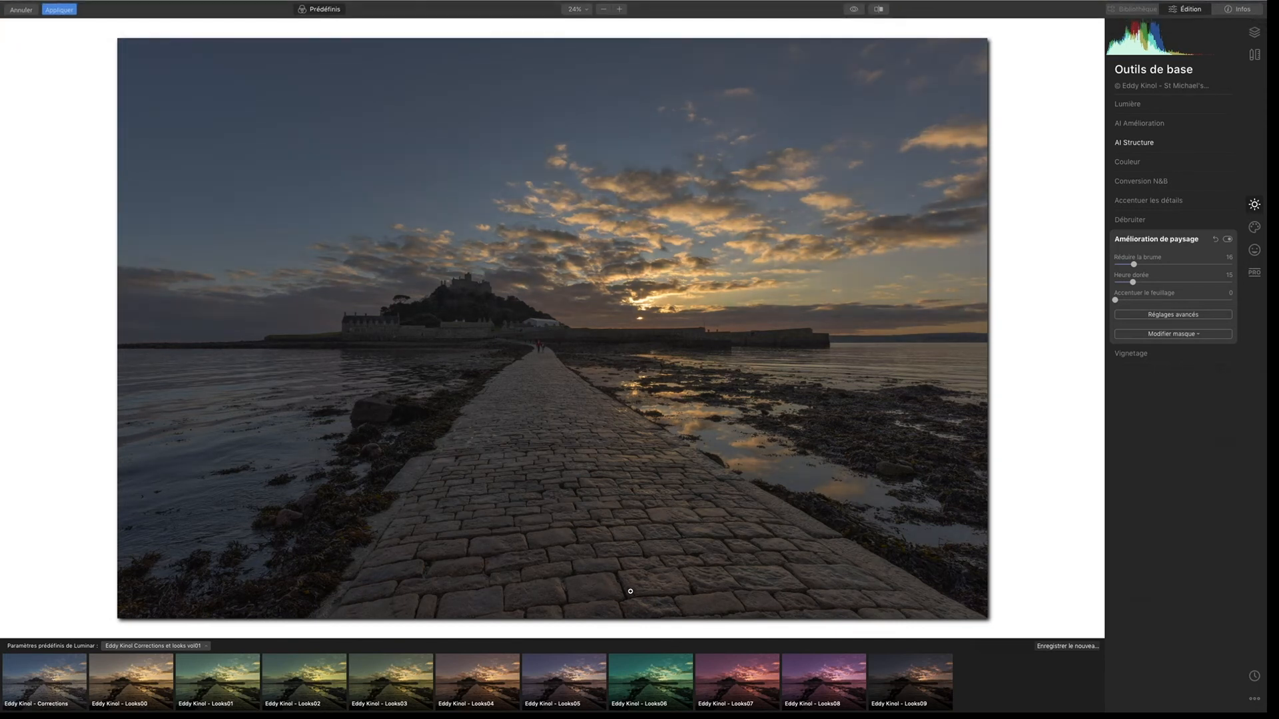
Set AI Structure's Renforcer to 17 and compare the edited photo with the original
click(1154, 143)
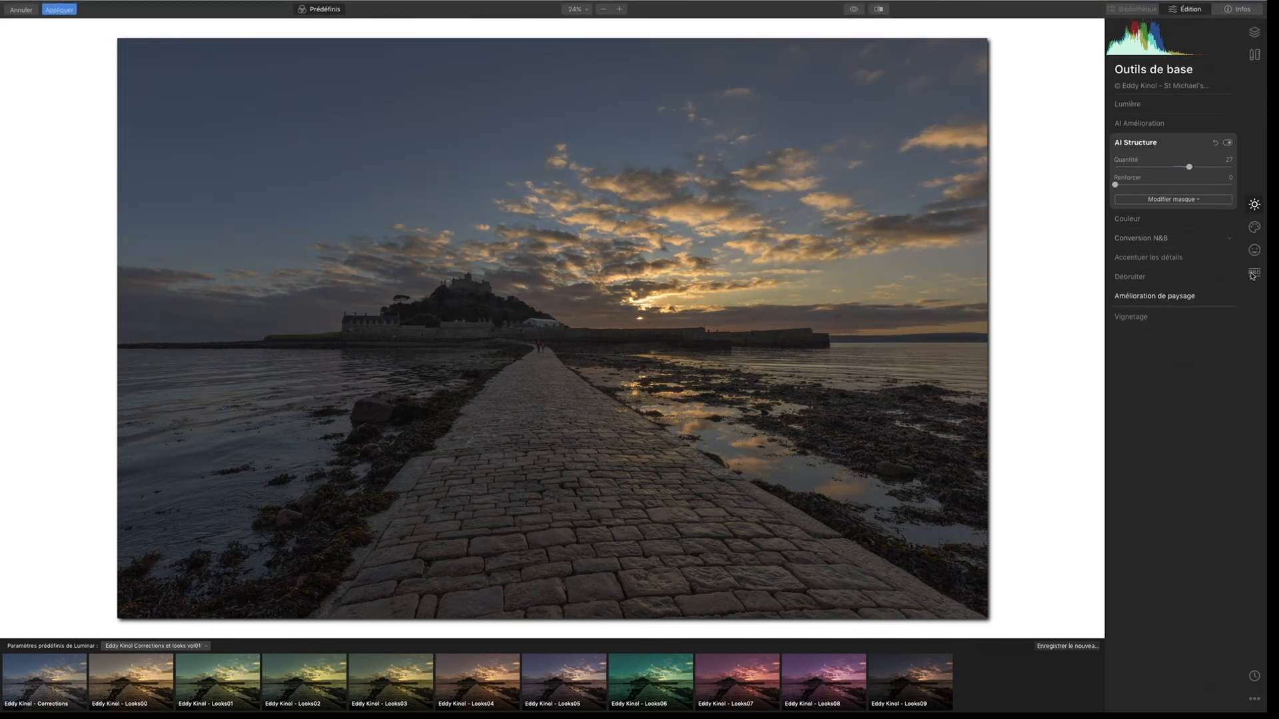
drag(1115, 185, 1138, 188)
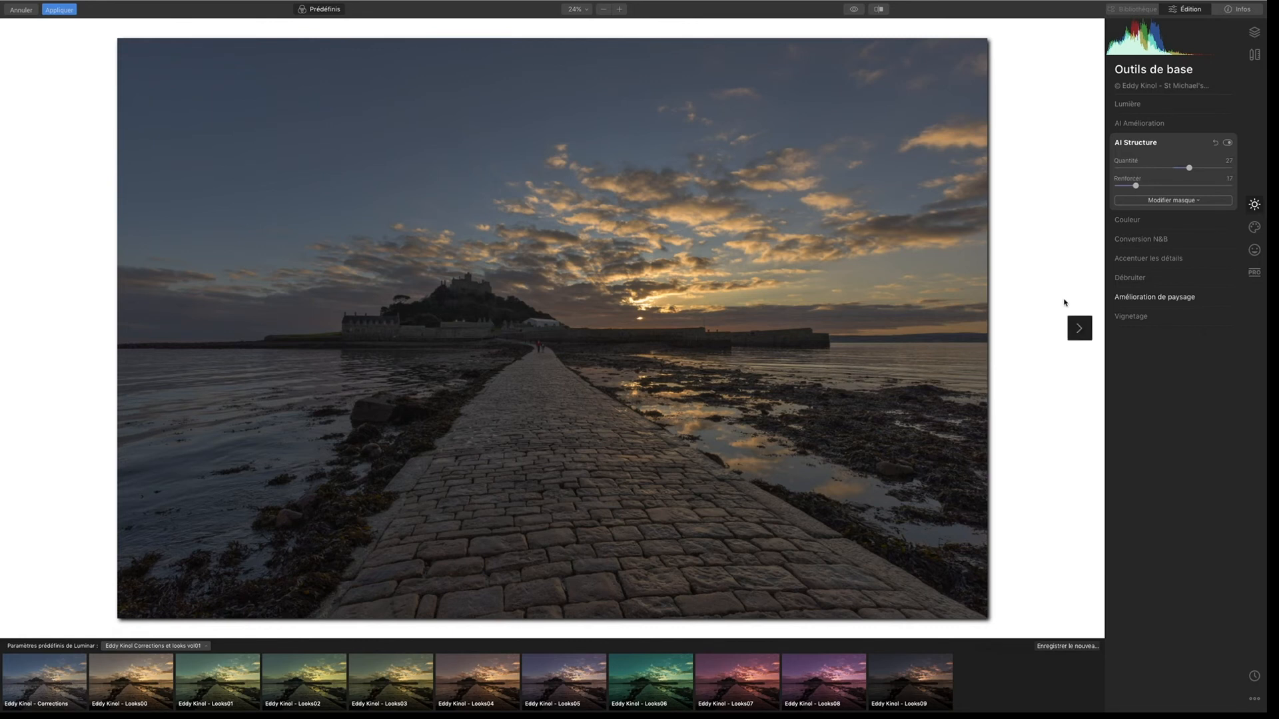
click(1148, 186)
click(852, 9)
click(852, 9)
click(854, 9)
click(854, 10)
Set AI Accent to 28 under AI Amélioration and compare the photo with and without the effect
click(1140, 124)
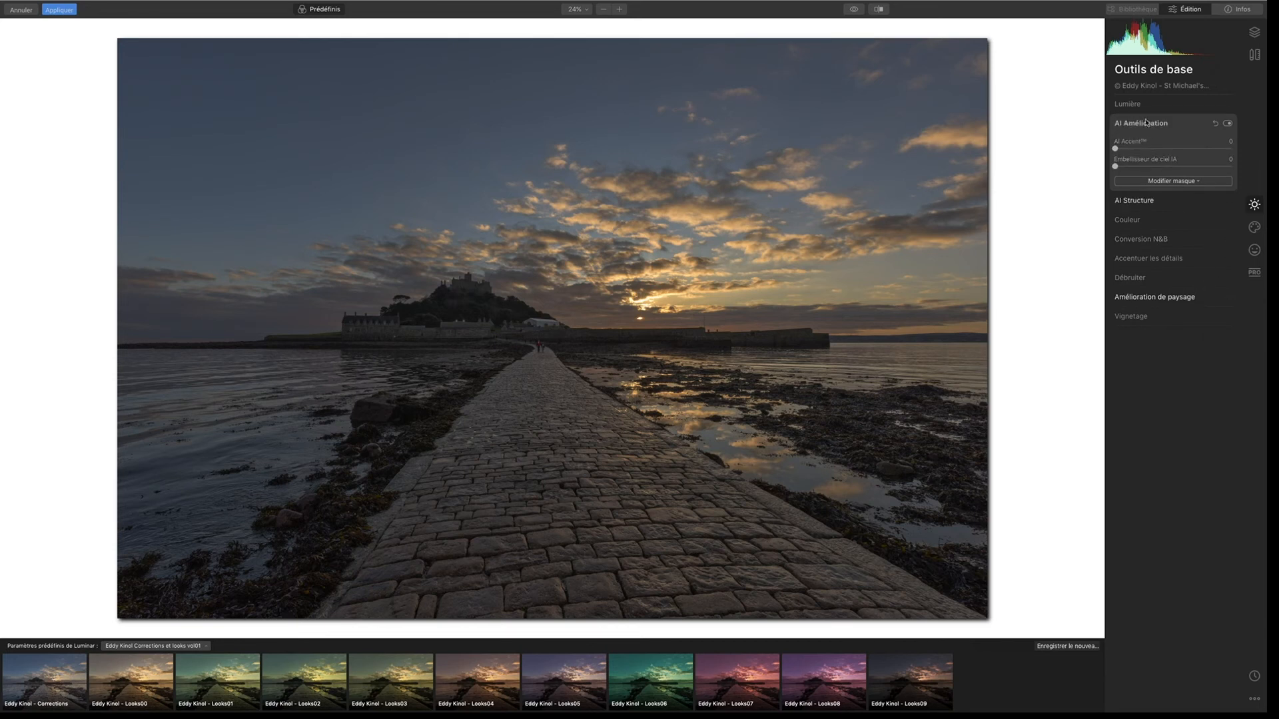
drag(1116, 148, 1148, 150)
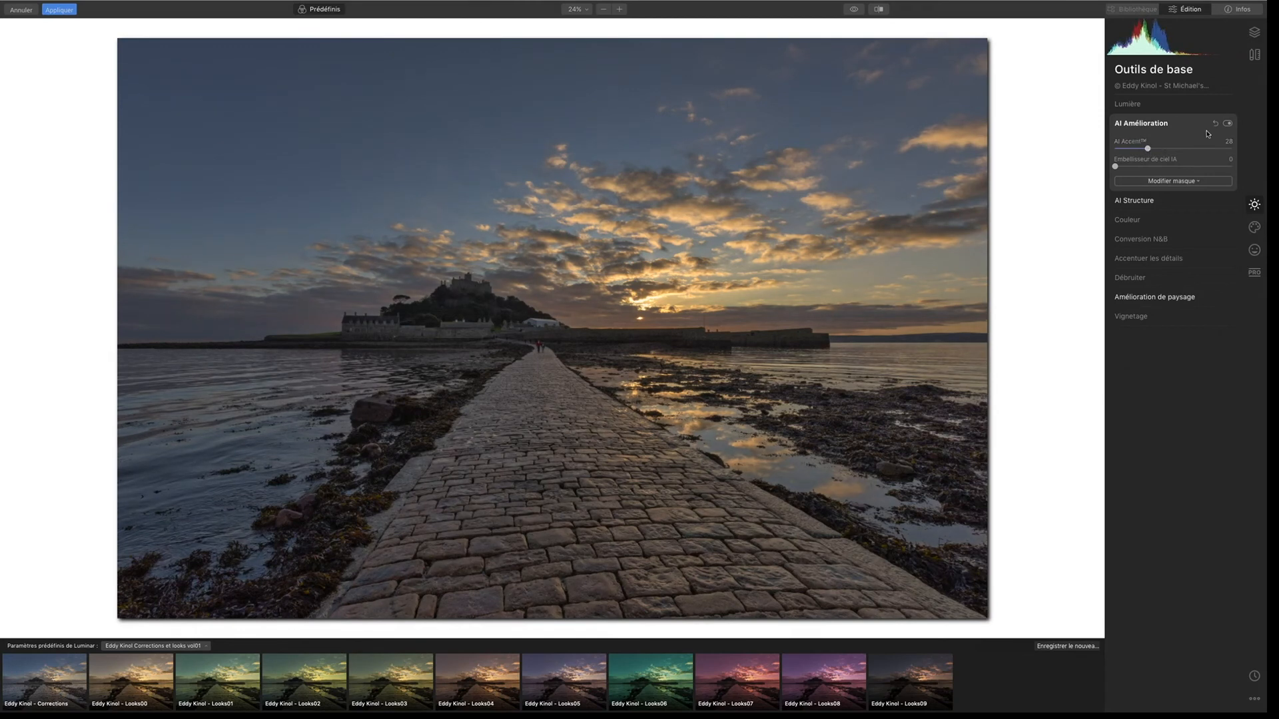
click(1229, 124)
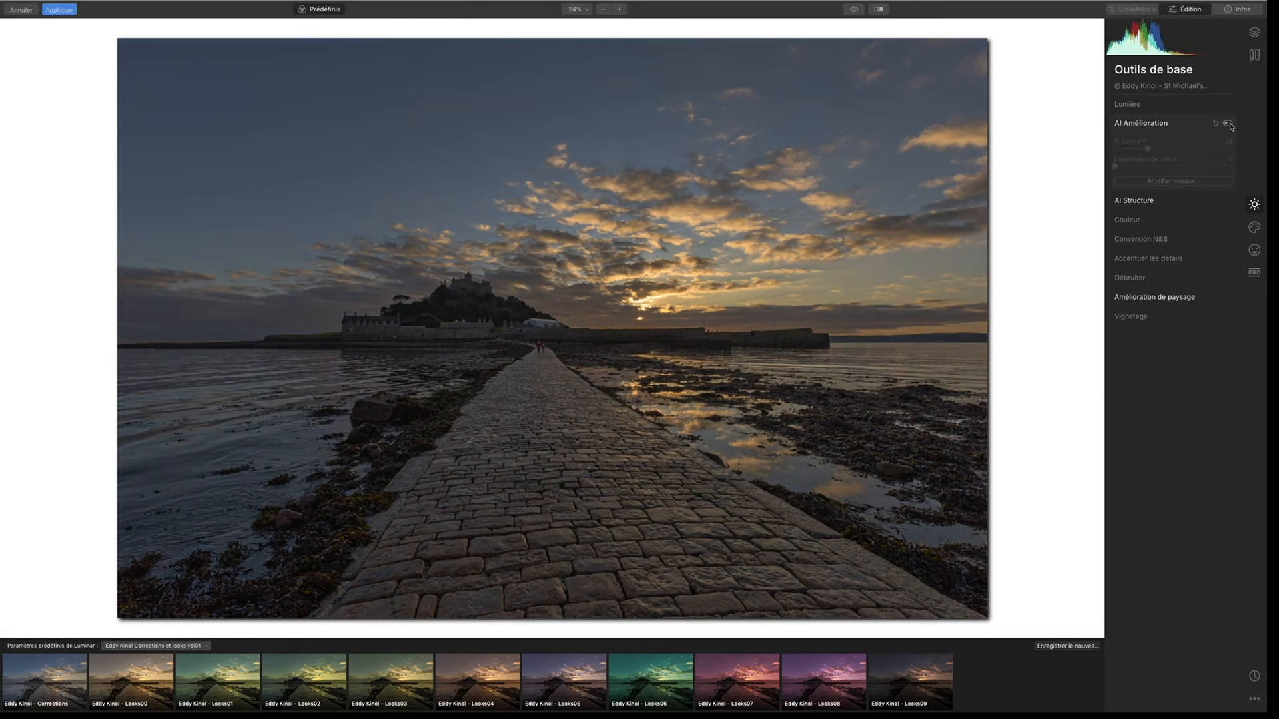
click(1230, 125)
click(1229, 124)
click(1229, 125)
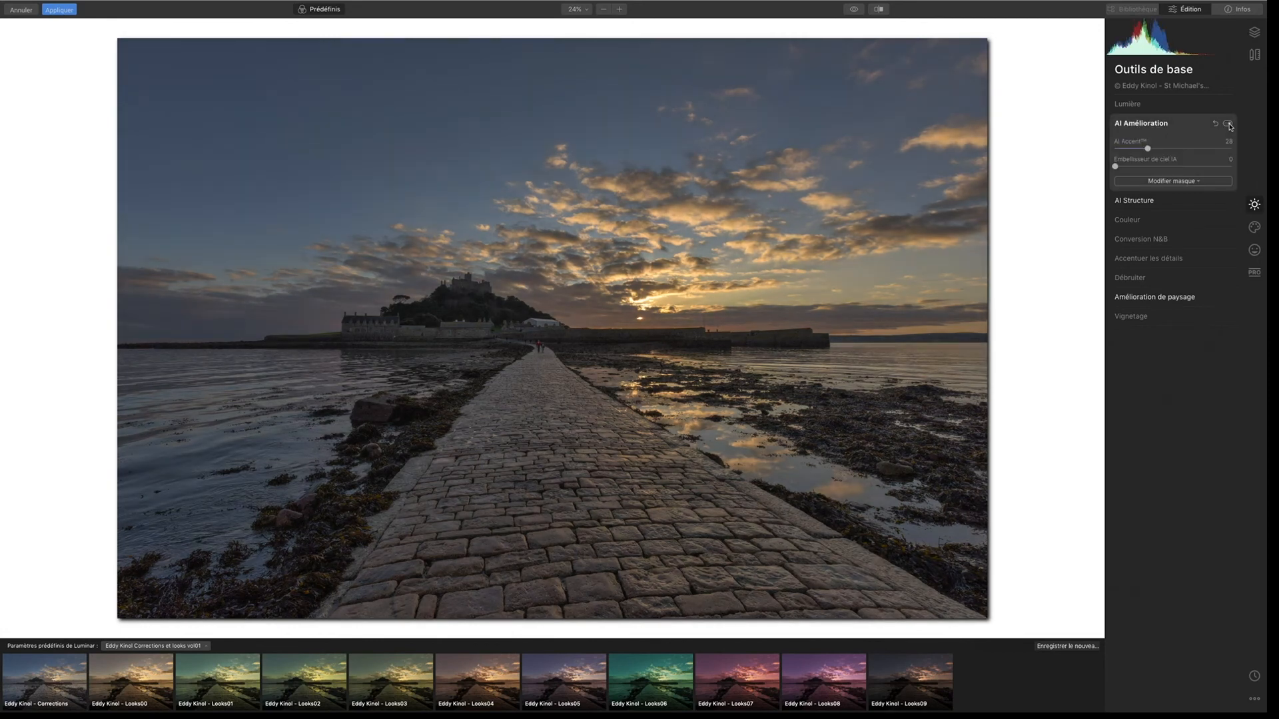
click(1229, 124)
click(1229, 125)
Reduce AI Accent to 12 and toggle AI Amélioration to judge the subtler effect
drag(1139, 151, 1130, 150)
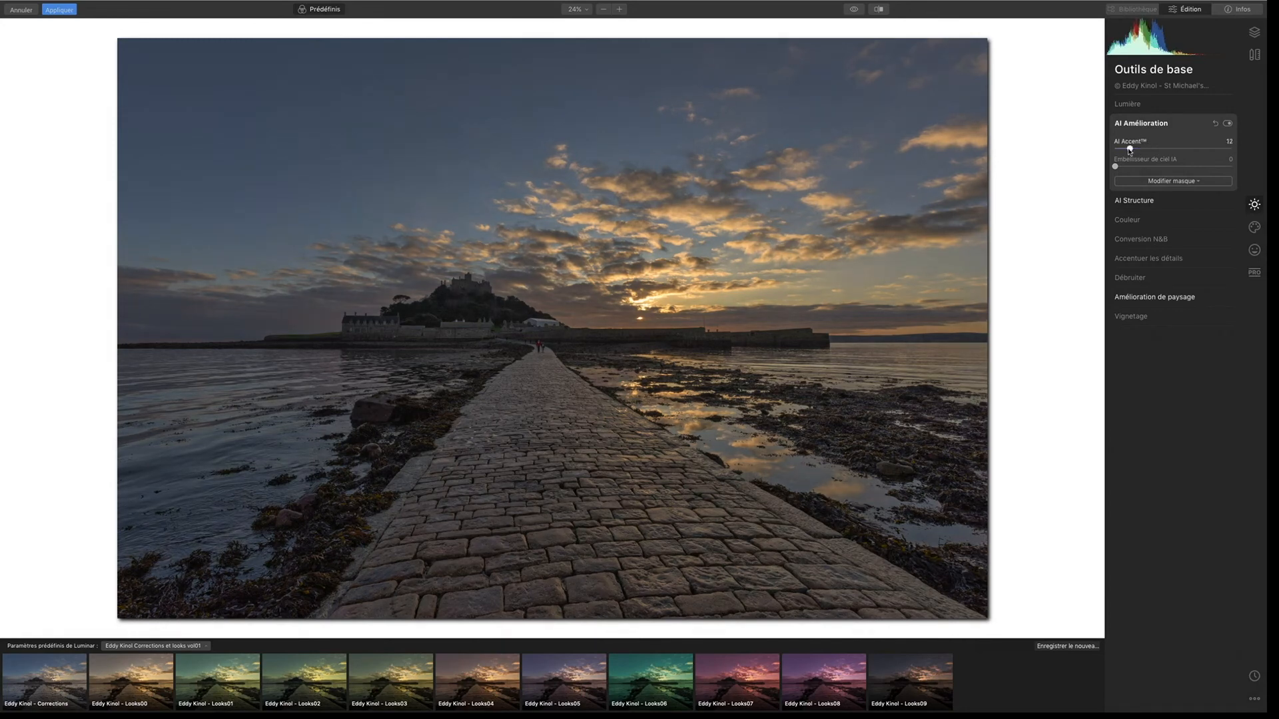
click(1229, 124)
click(1229, 125)
click(1229, 125)
click(1229, 124)
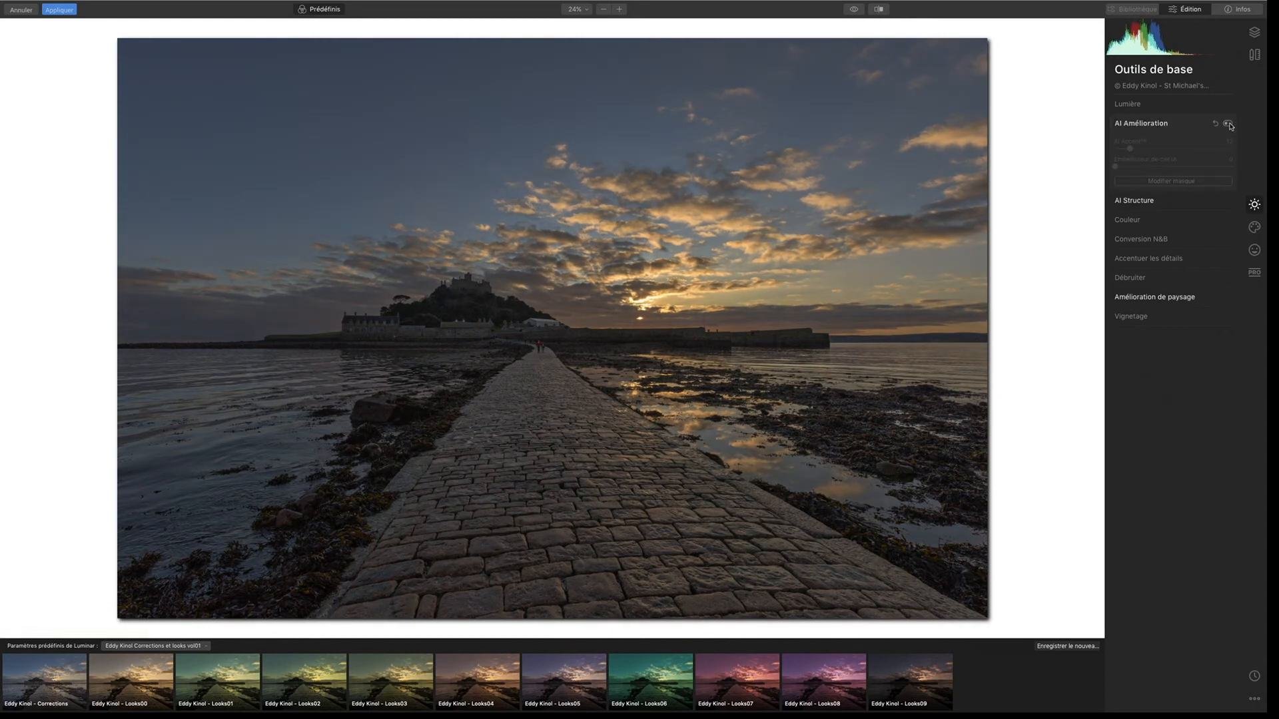
click(1229, 124)
click(1229, 124)
click(1229, 125)
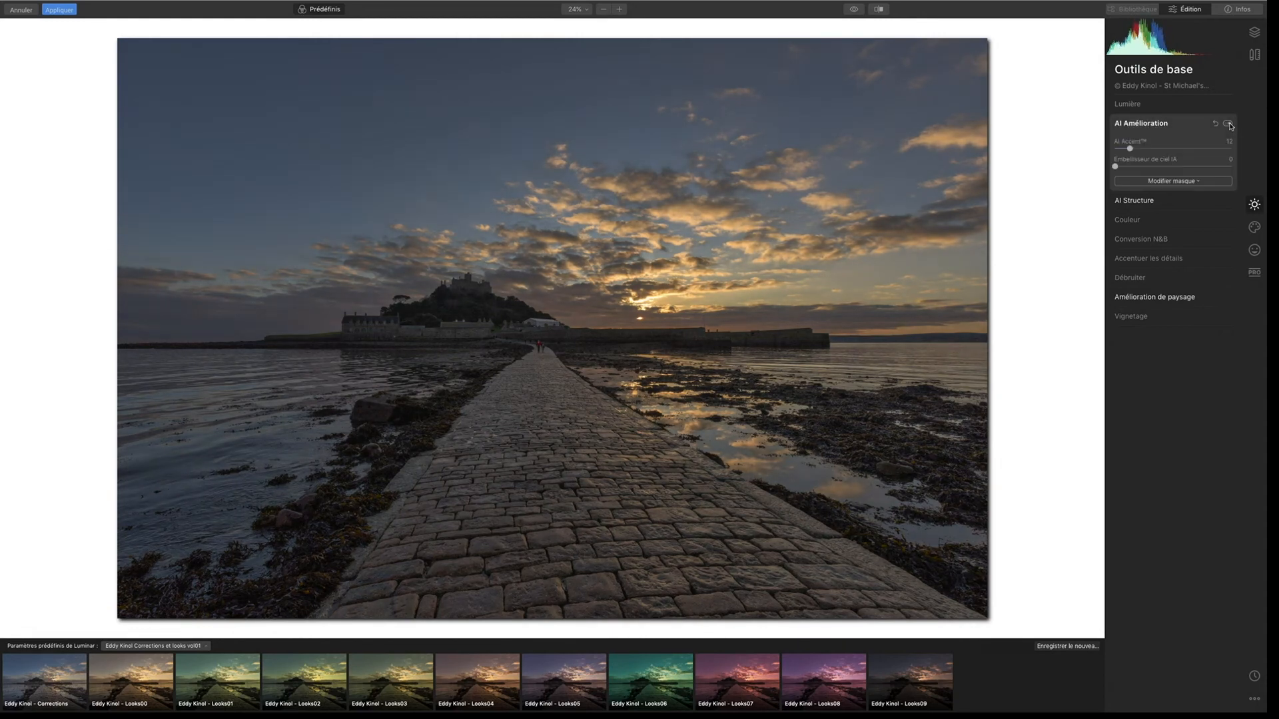
click(1229, 124)
click(1230, 124)
click(1229, 124)
click(1229, 125)
Compare the whole photo before and after all the Luminar adjustments
click(854, 10)
click(854, 10)
click(854, 10)
click(854, 10)
click(854, 10)
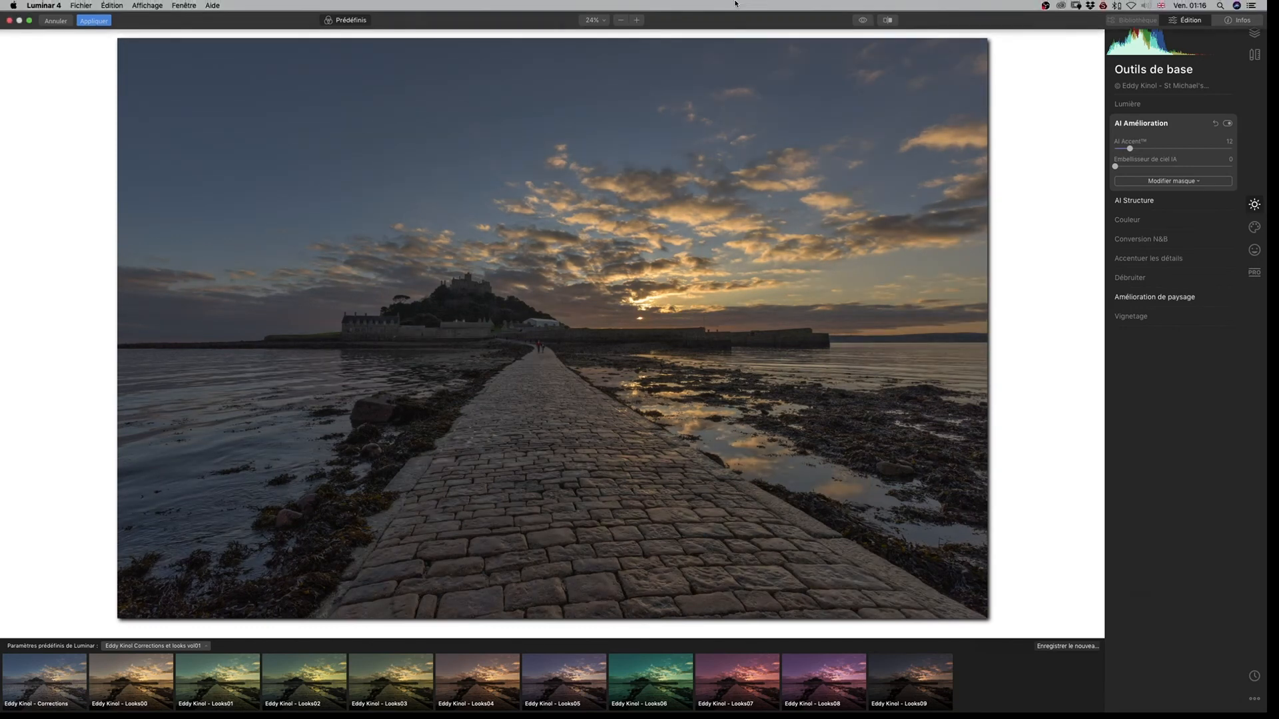
click(860, 23)
click(860, 24)
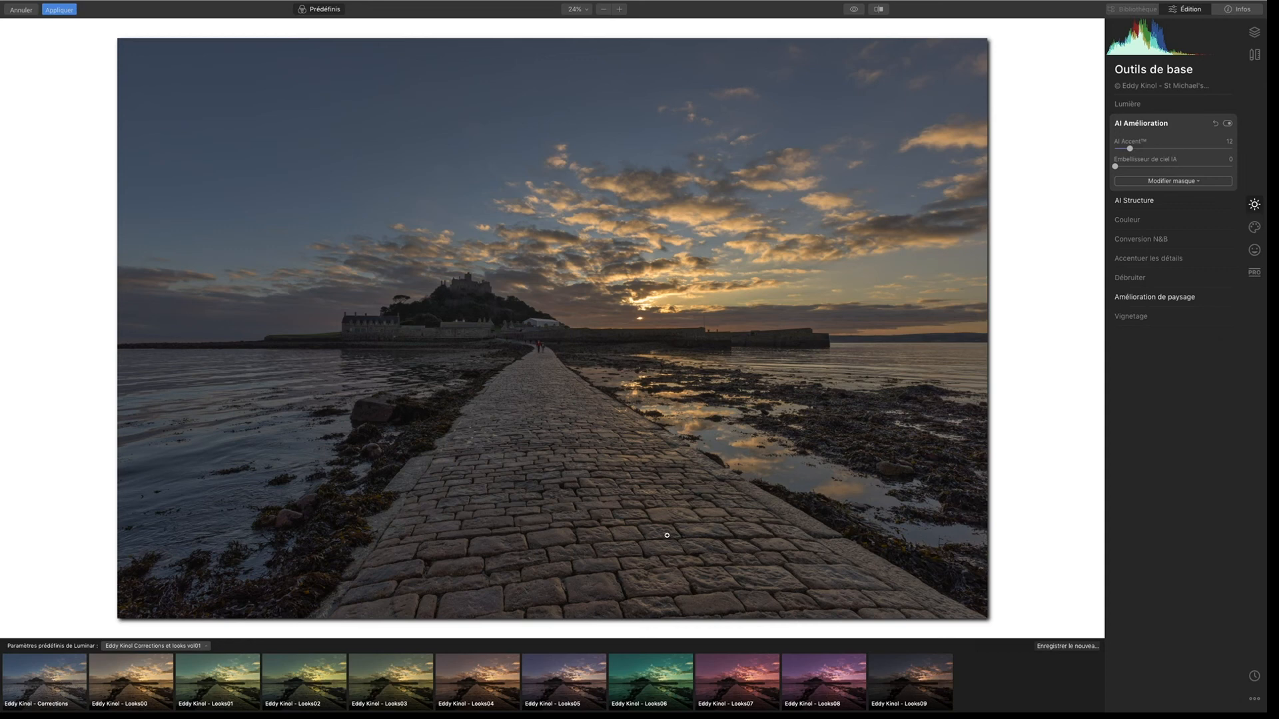
View the photo's capture information and repeatedly compare the whole image before and after the adjustments
click(1236, 8)
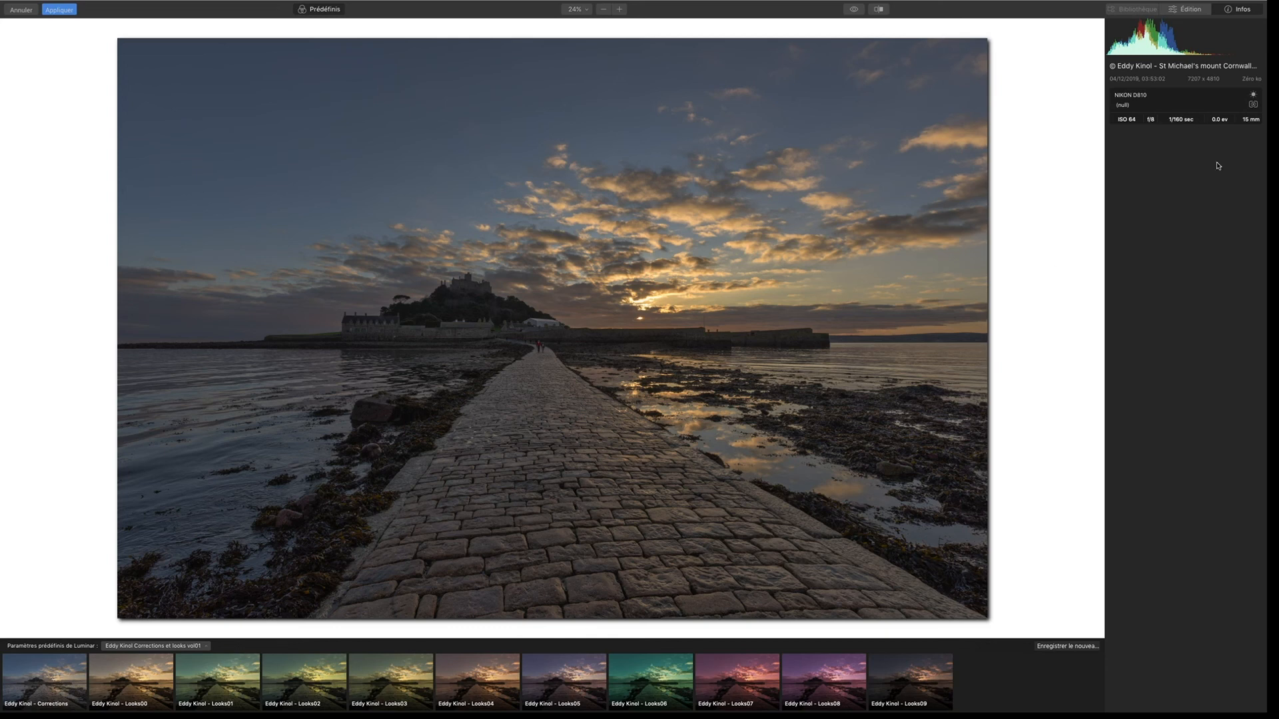
click(1190, 10)
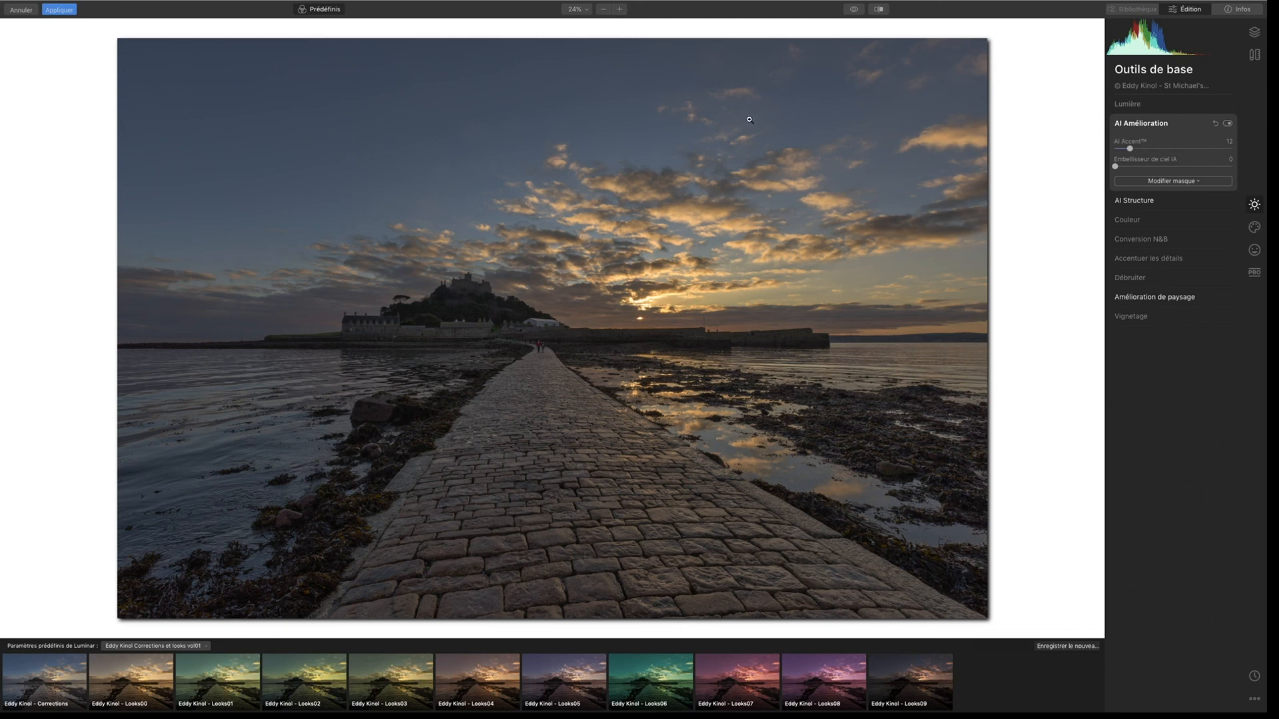
click(857, 9)
click(858, 10)
click(858, 10)
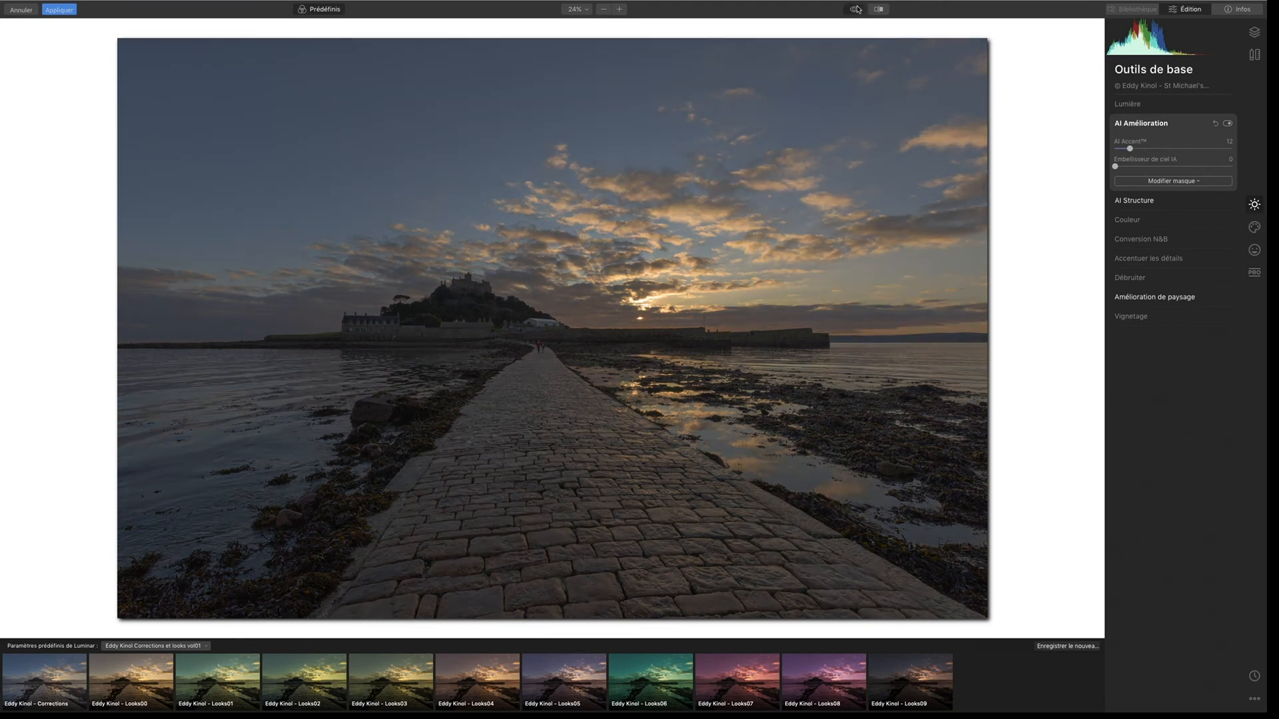
click(859, 9)
click(858, 10)
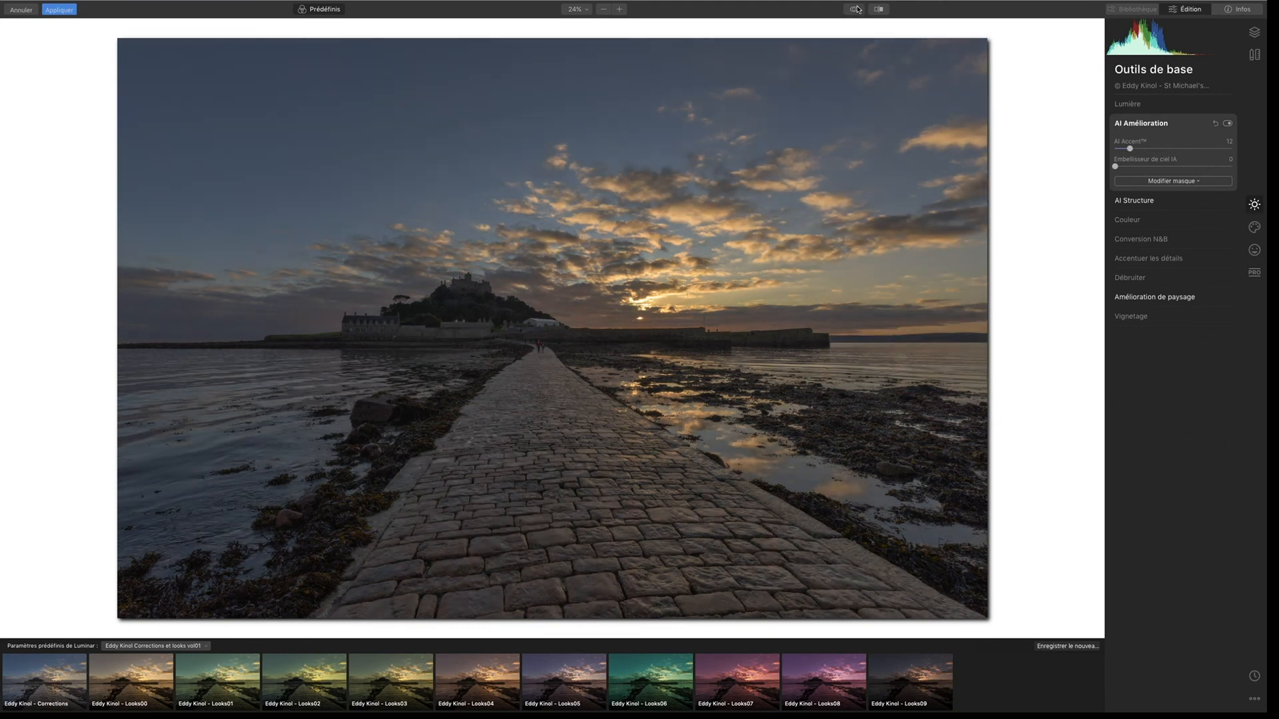
click(858, 10)
click(858, 10)
click(858, 9)
Reduce AI Structure's Quantité to 14 and compare the result with the original photo
click(1141, 200)
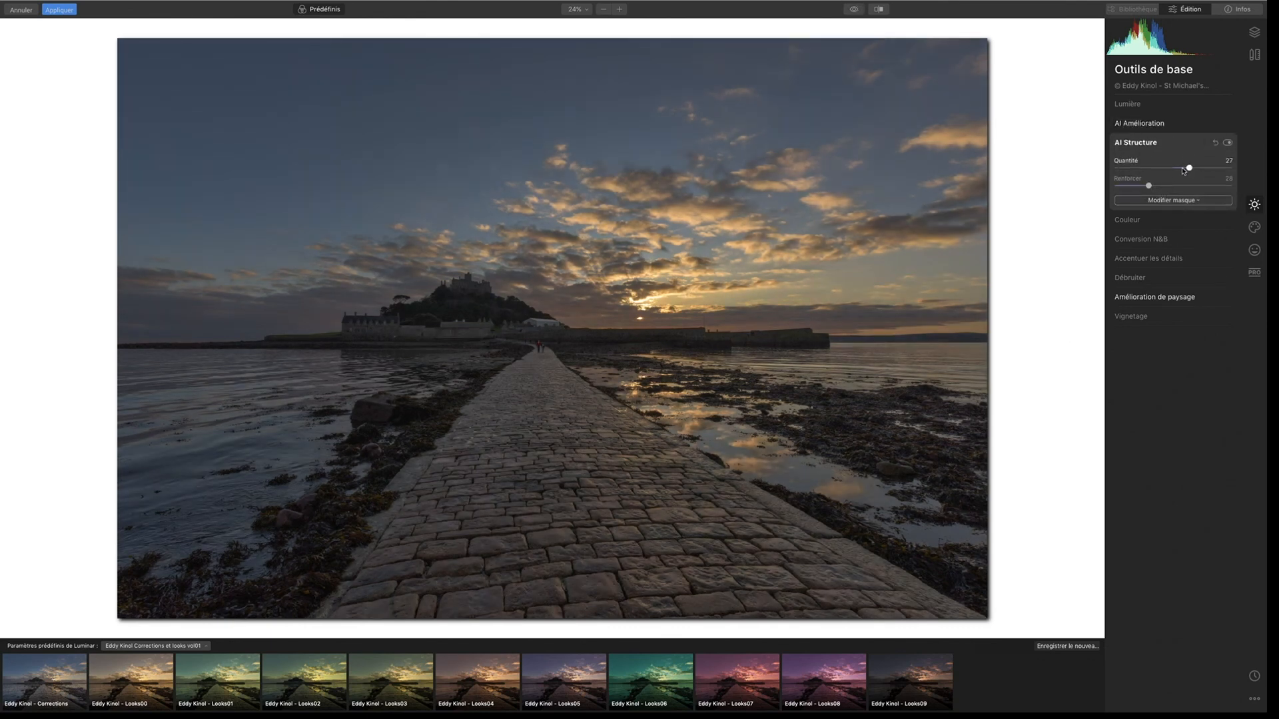
click(1183, 169)
click(854, 10)
click(854, 10)
click(854, 10)
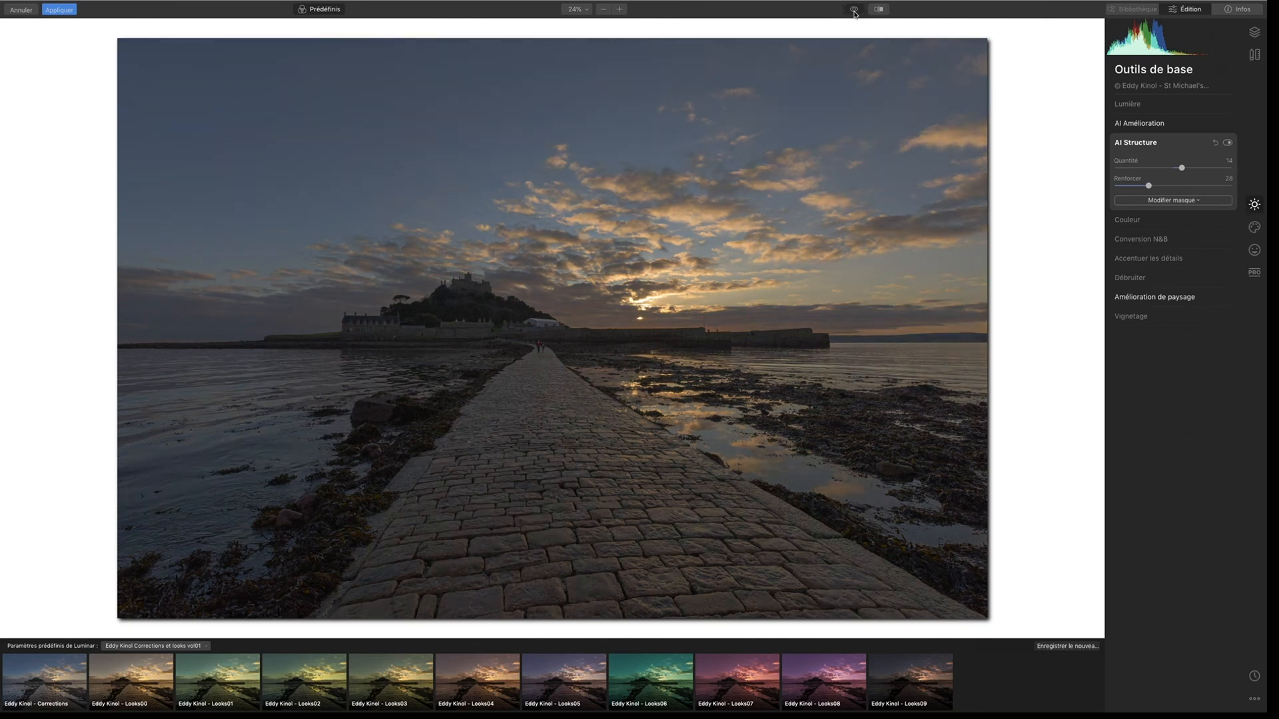
Toggle Amélioration de paysage off and on to judge its effect on the photo
click(1169, 298)
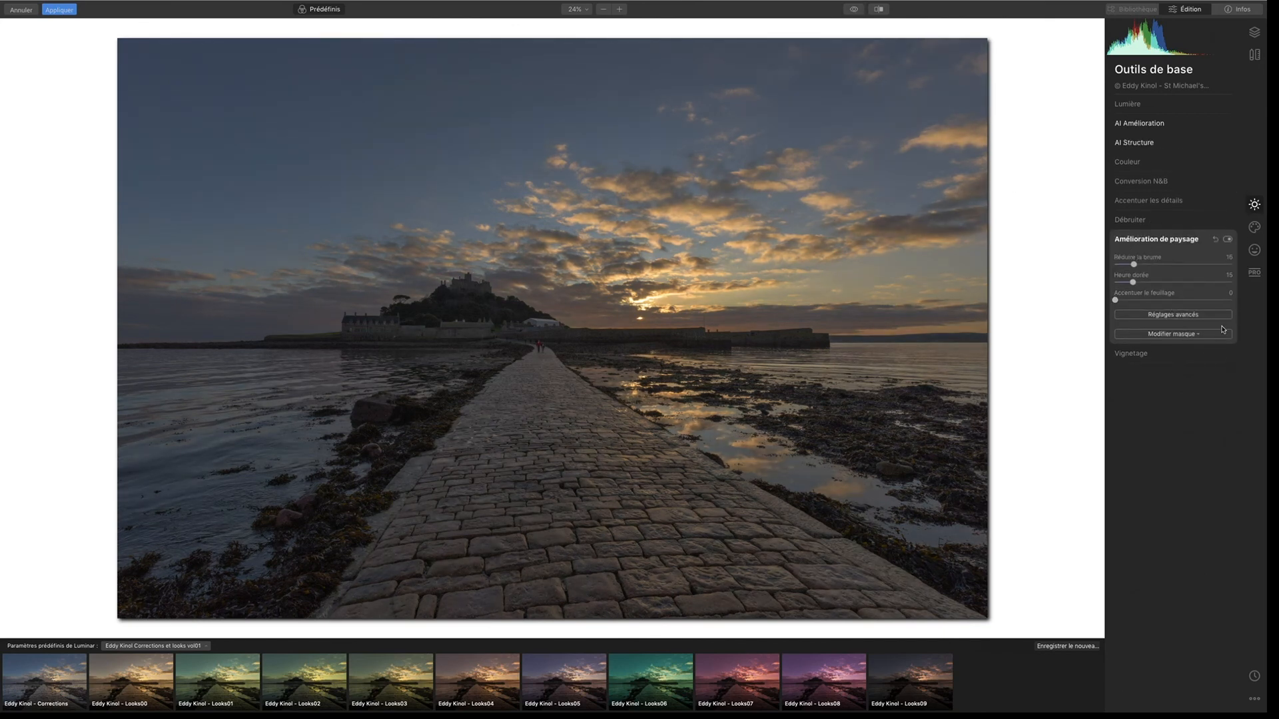
click(1227, 239)
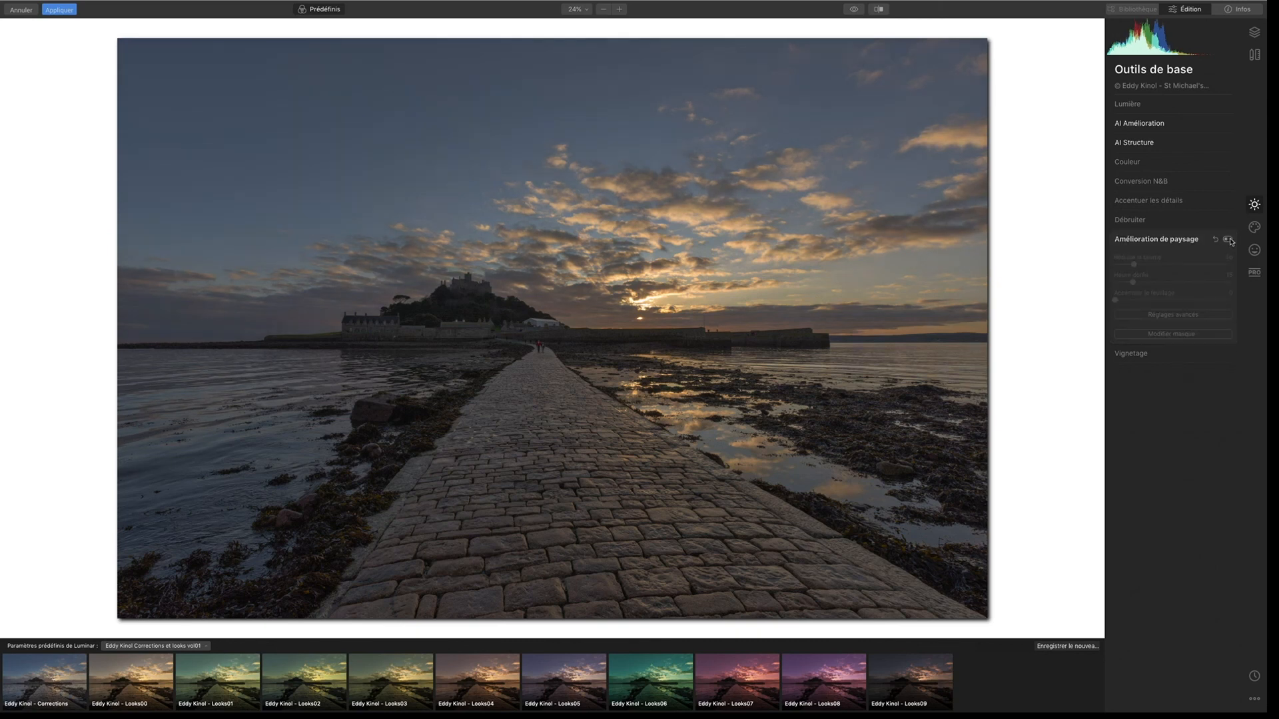
click(1228, 239)
click(1228, 239)
click(1228, 240)
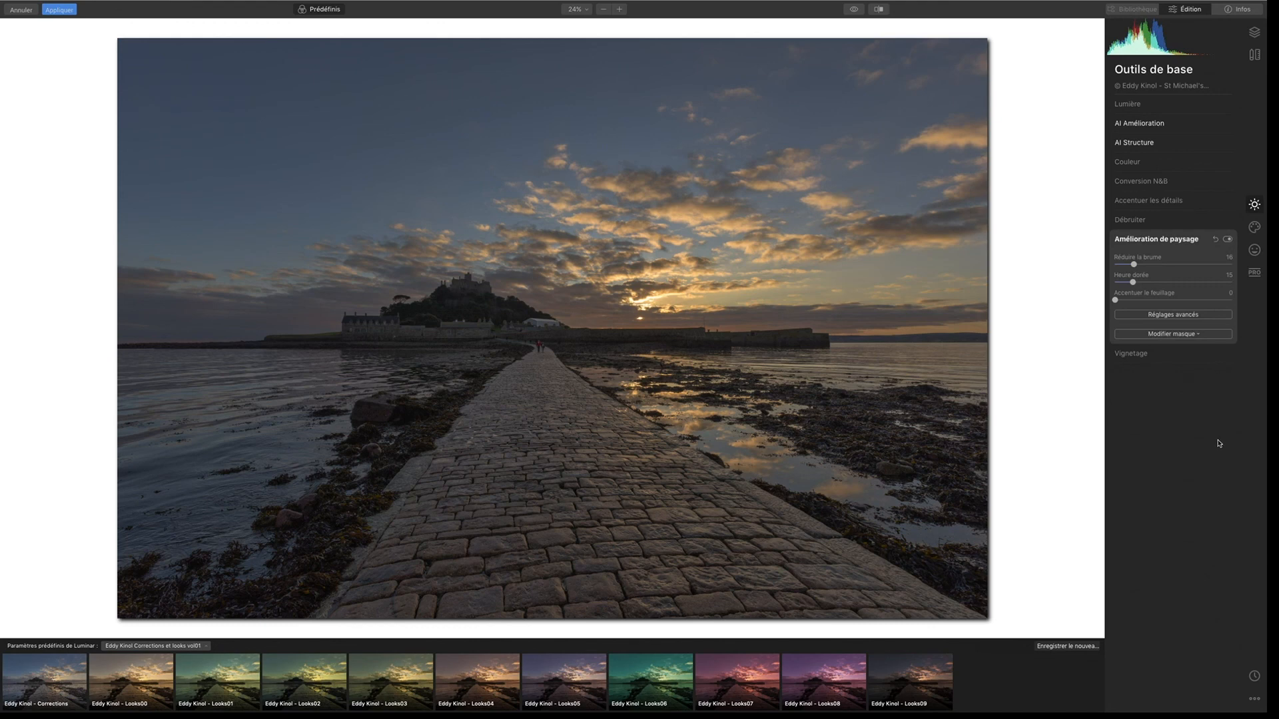
Inspect the walkers on the causeway at 100% and apply the Luminar 4 adjustments, returning to Photoshop
click(532, 338)
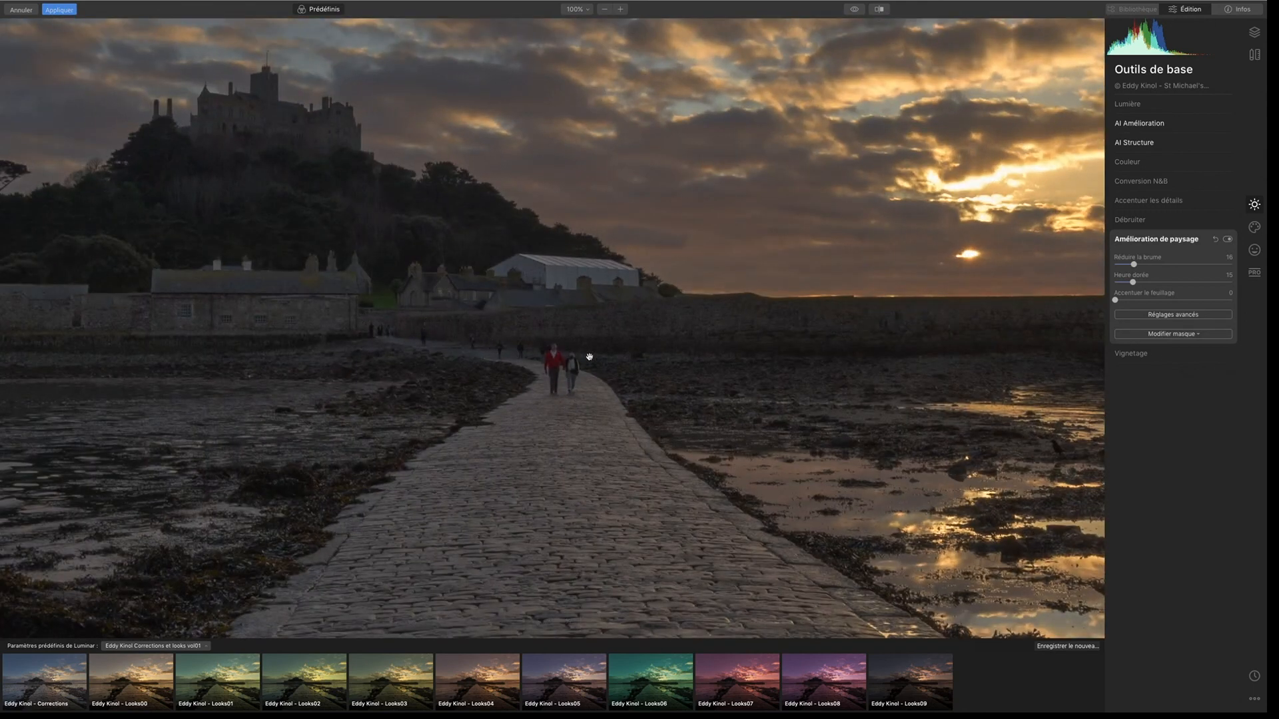
click(536, 372)
click(537, 371)
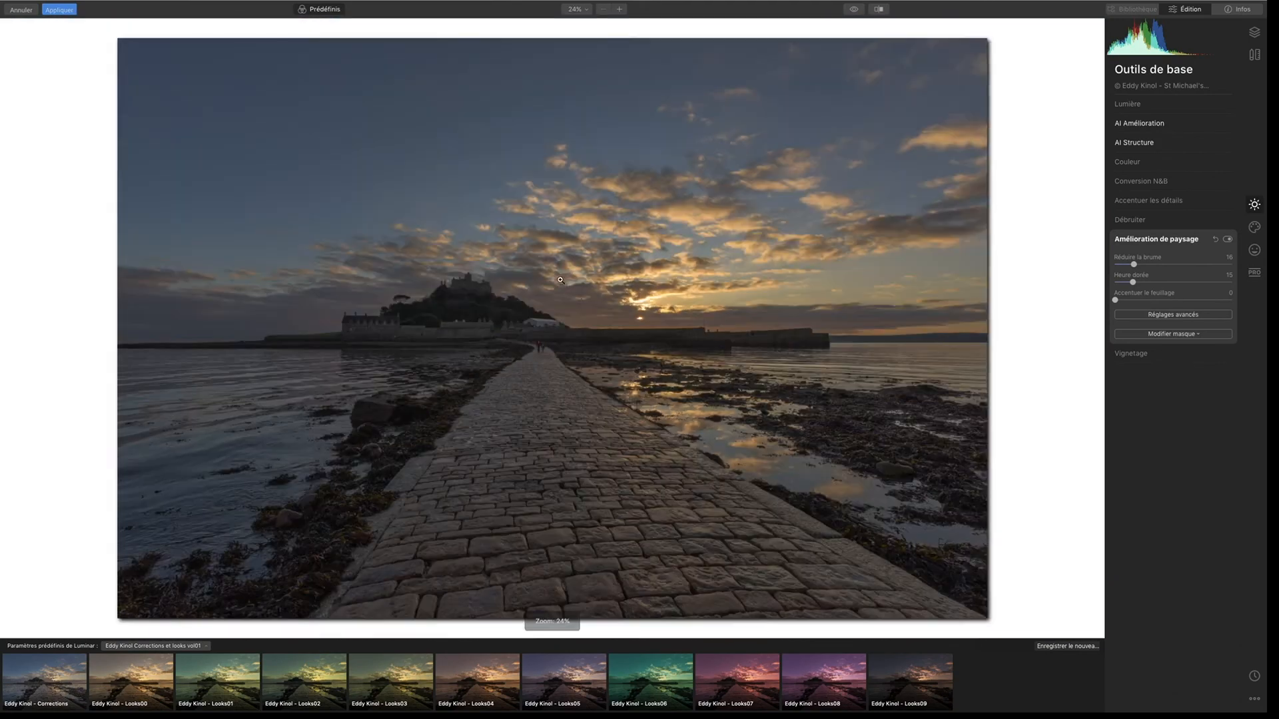
click(554, 278)
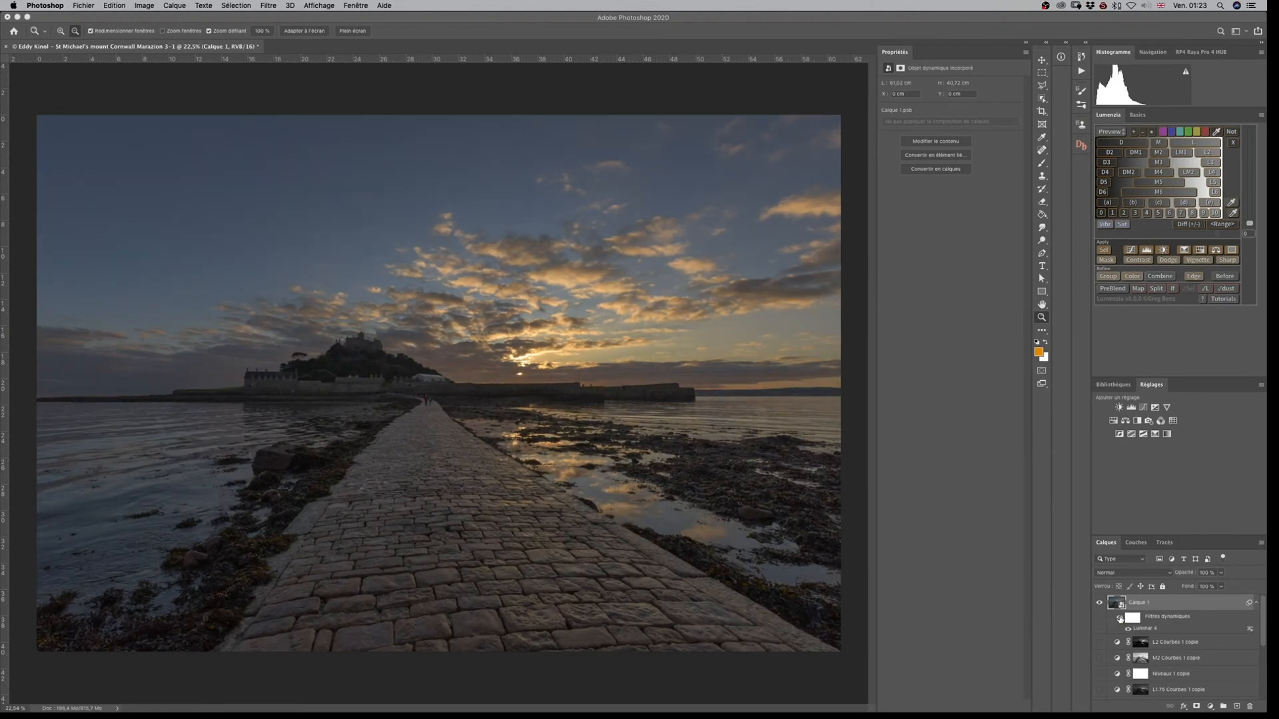
Toggle the visibility of Calque 1 and its smart filters to compare the image with and without the Luminar 4 effect
click(1121, 619)
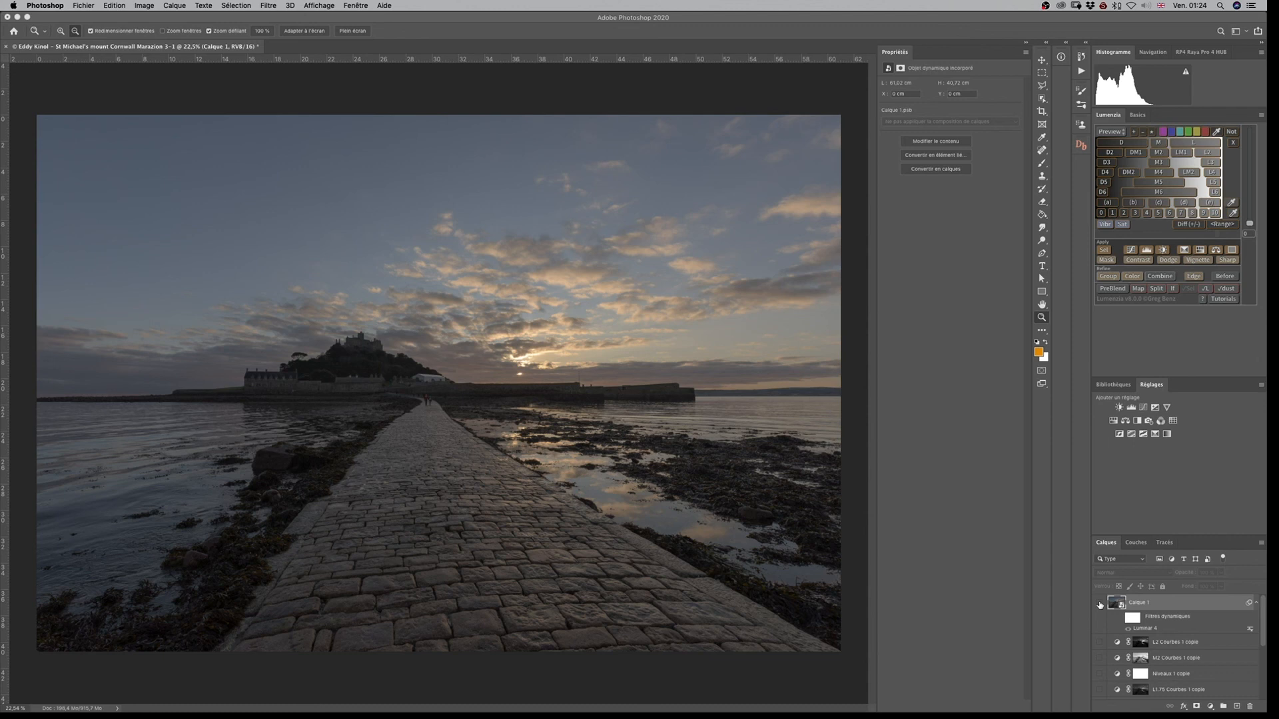
click(1100, 604)
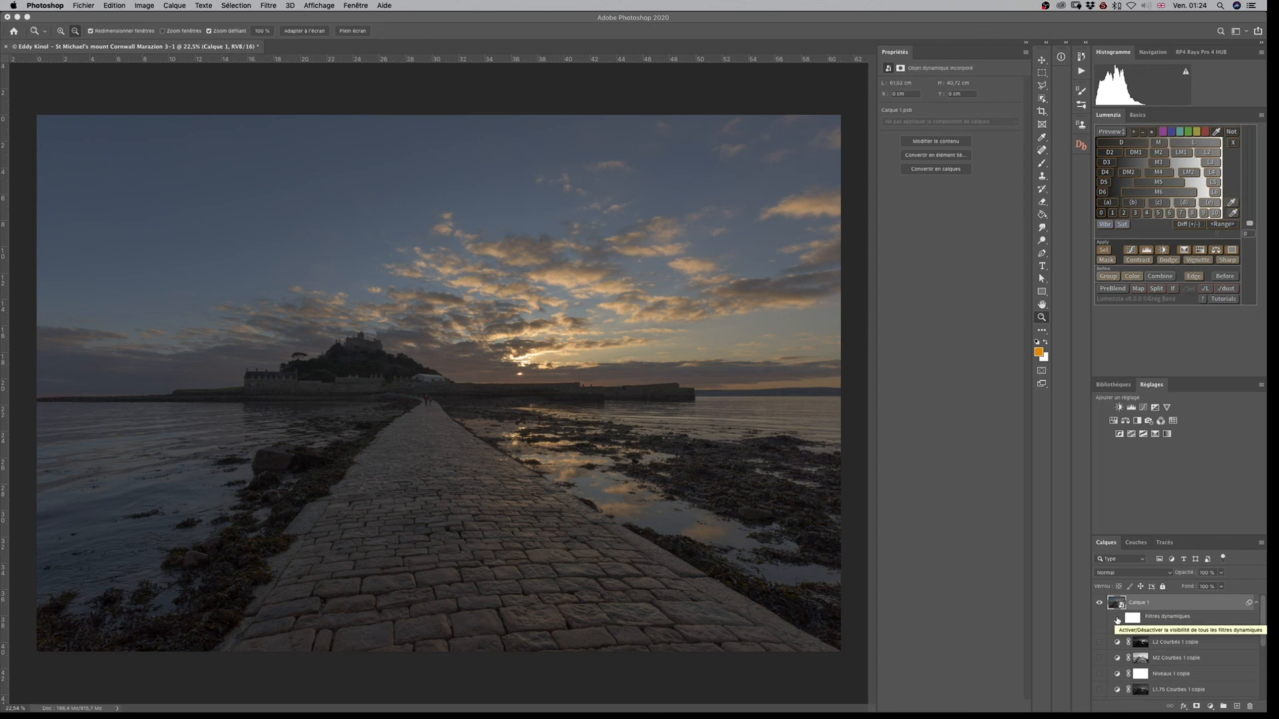
click(1117, 620)
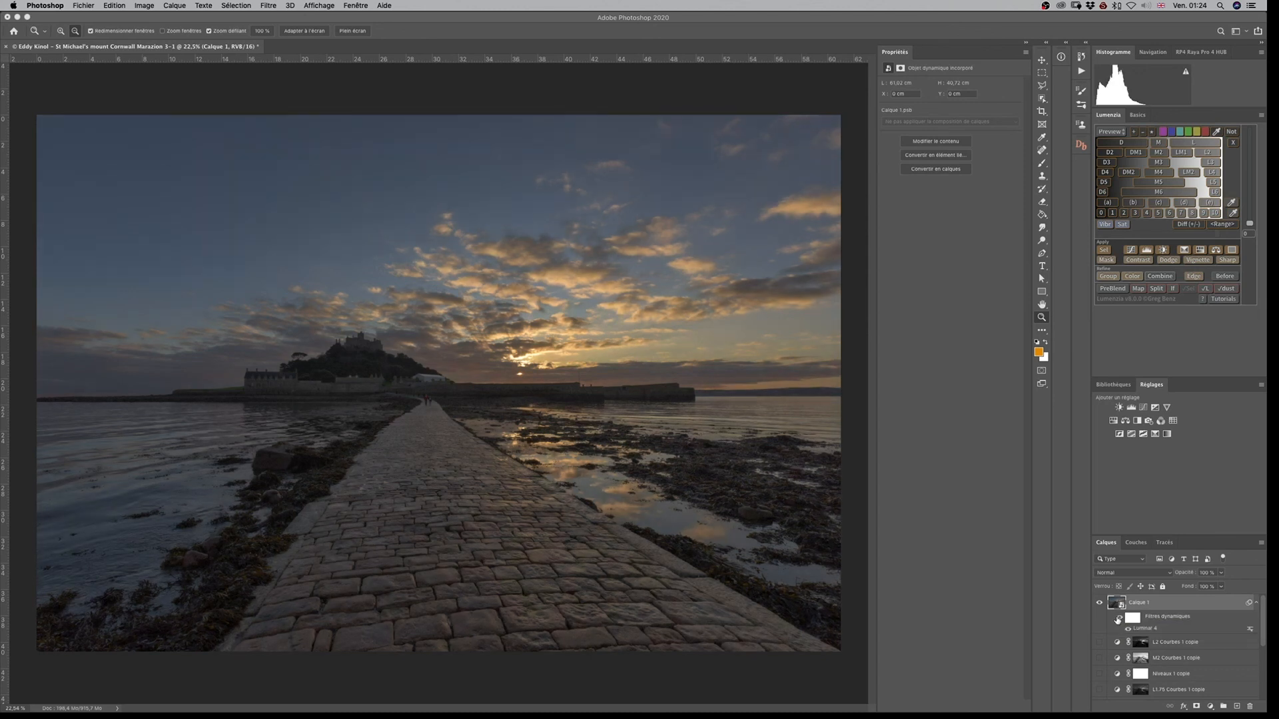